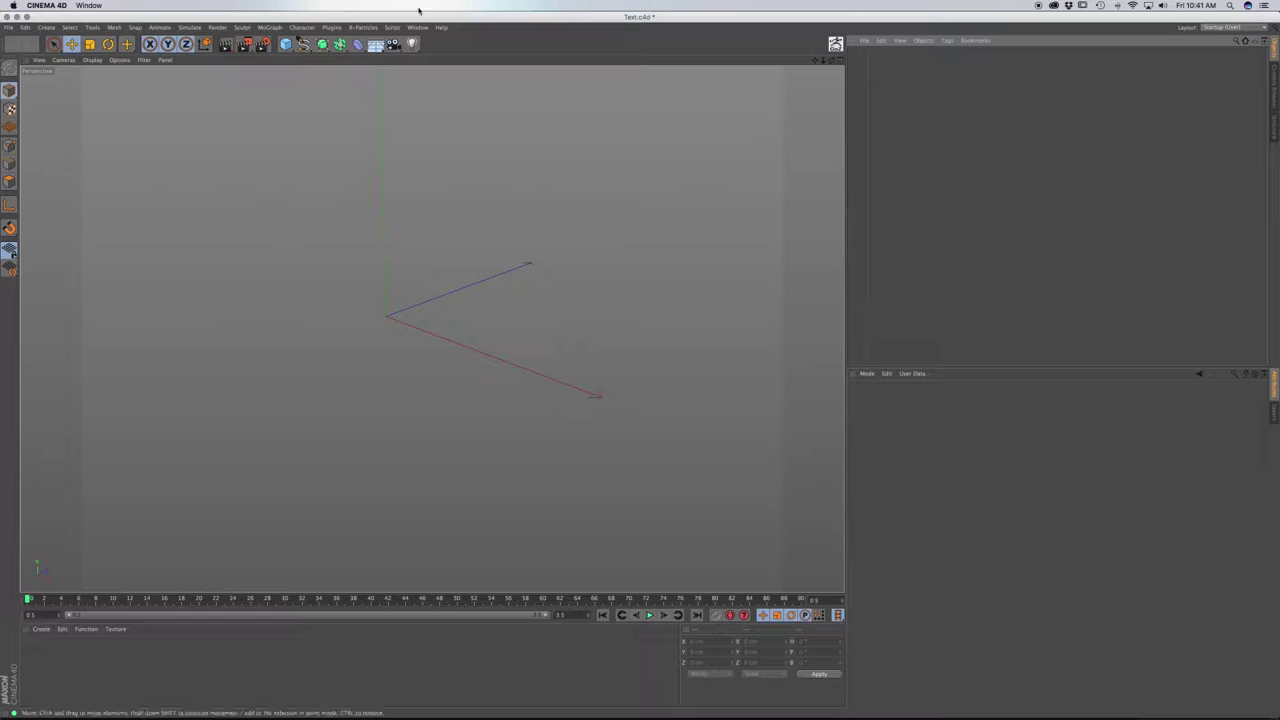
- Add a MoText object reading 'Text', extruded 20 cm deep in Helvetica at 200 cm height
{"action": "left_click", "coordinate": [272, 28]}
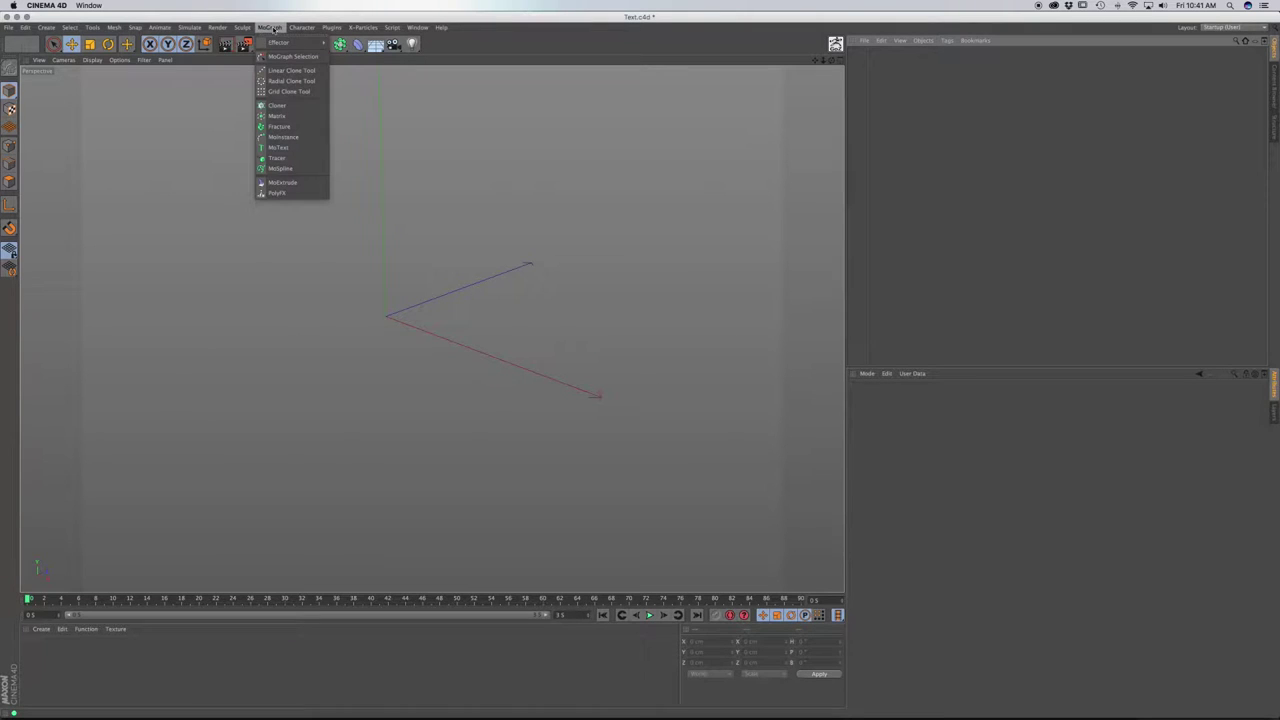
{"action": "left_click", "coordinate": [273, 147]}
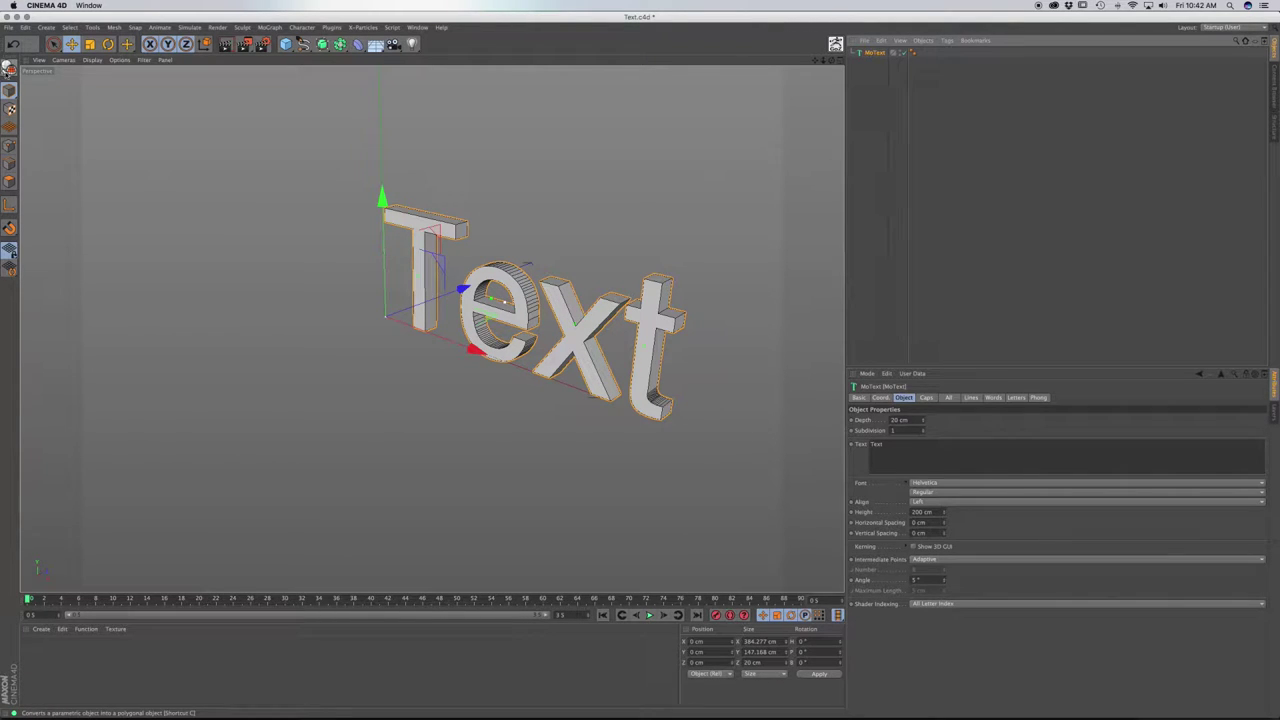
- Make the MoText editable and expand its hierarchy to reveal the separate letter extrusions
{"action": "left_click", "coordinate": [9, 68]}
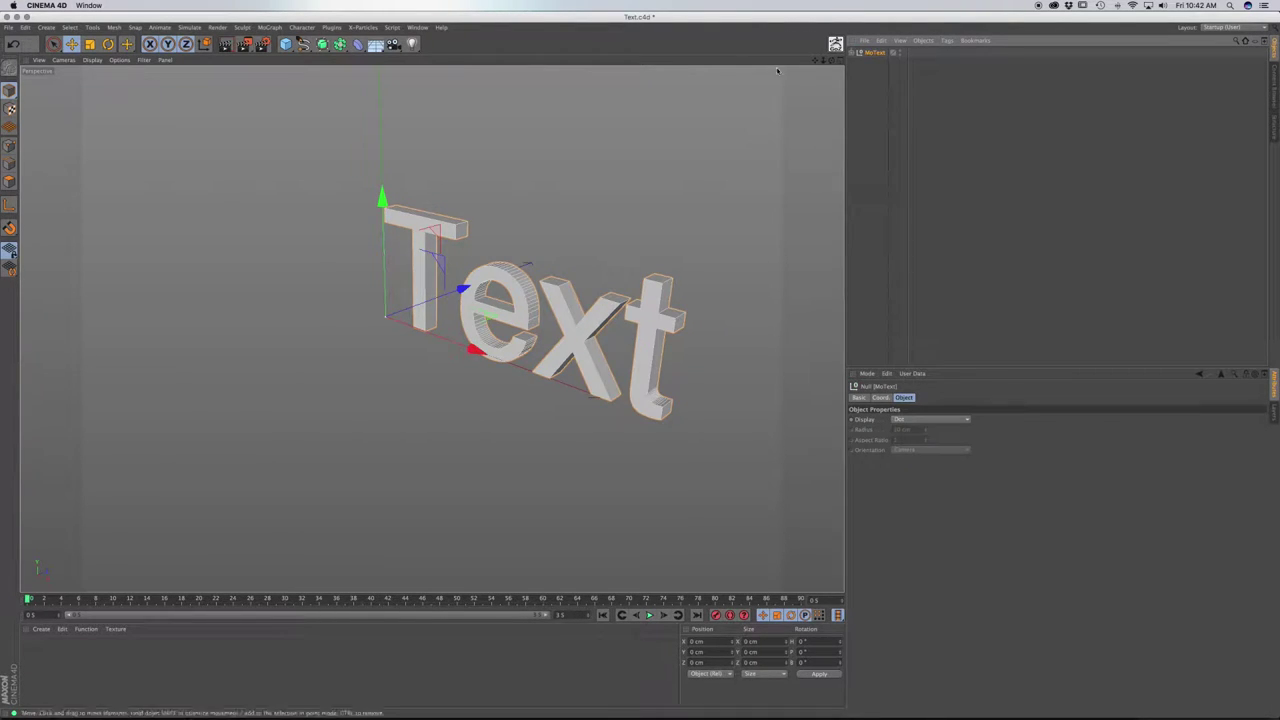
{"action": "left_click", "coordinate": [856, 53]}
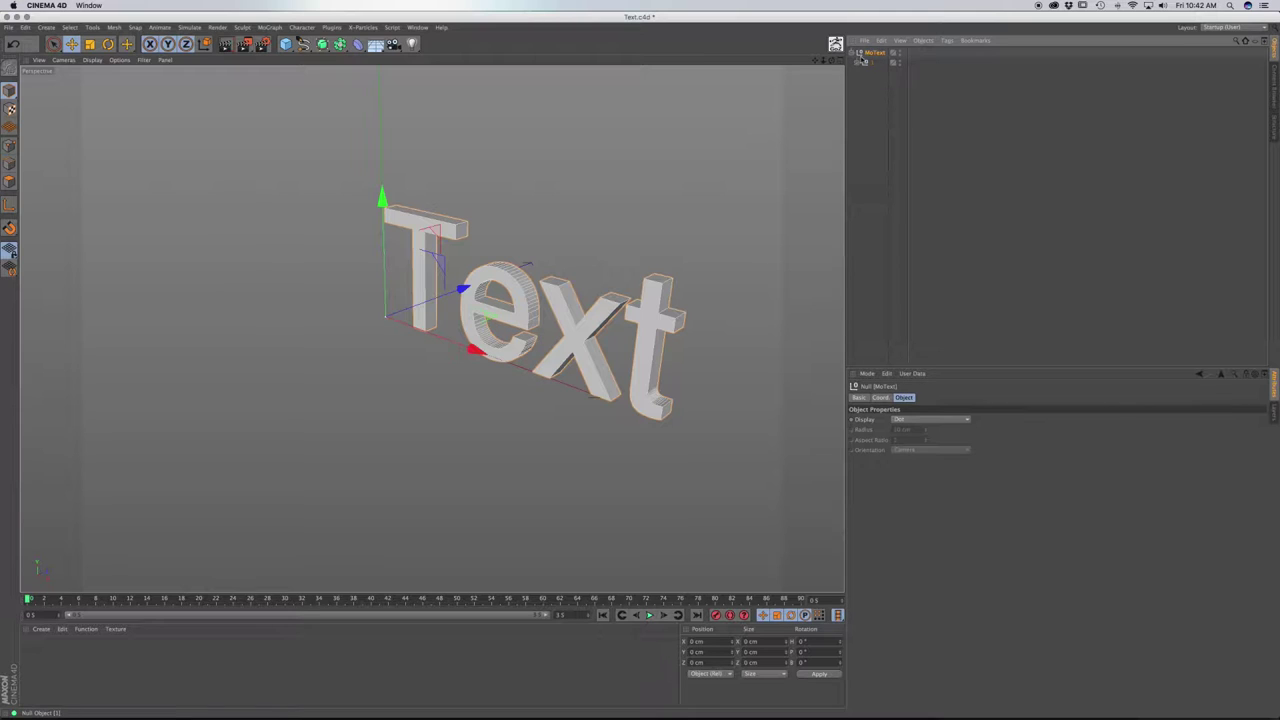
{"action": "left_click", "coordinate": [858, 63]}
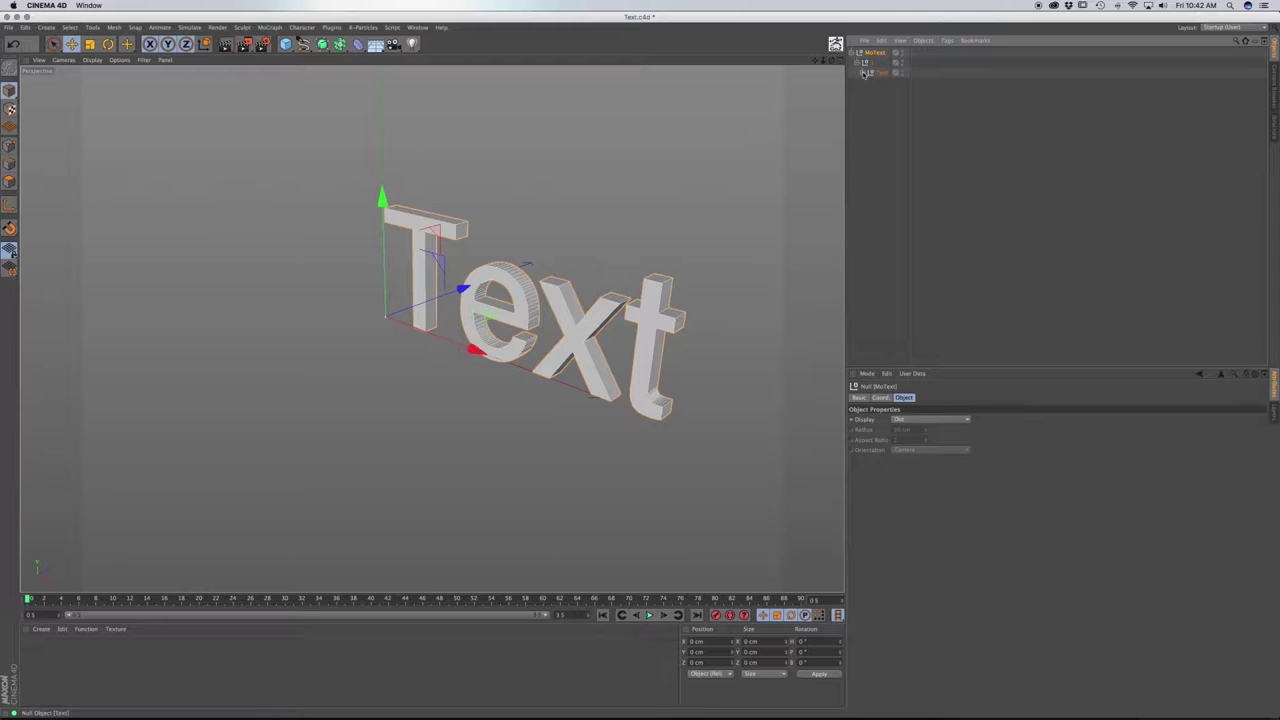
{"action": "left_click", "coordinate": [864, 73]}
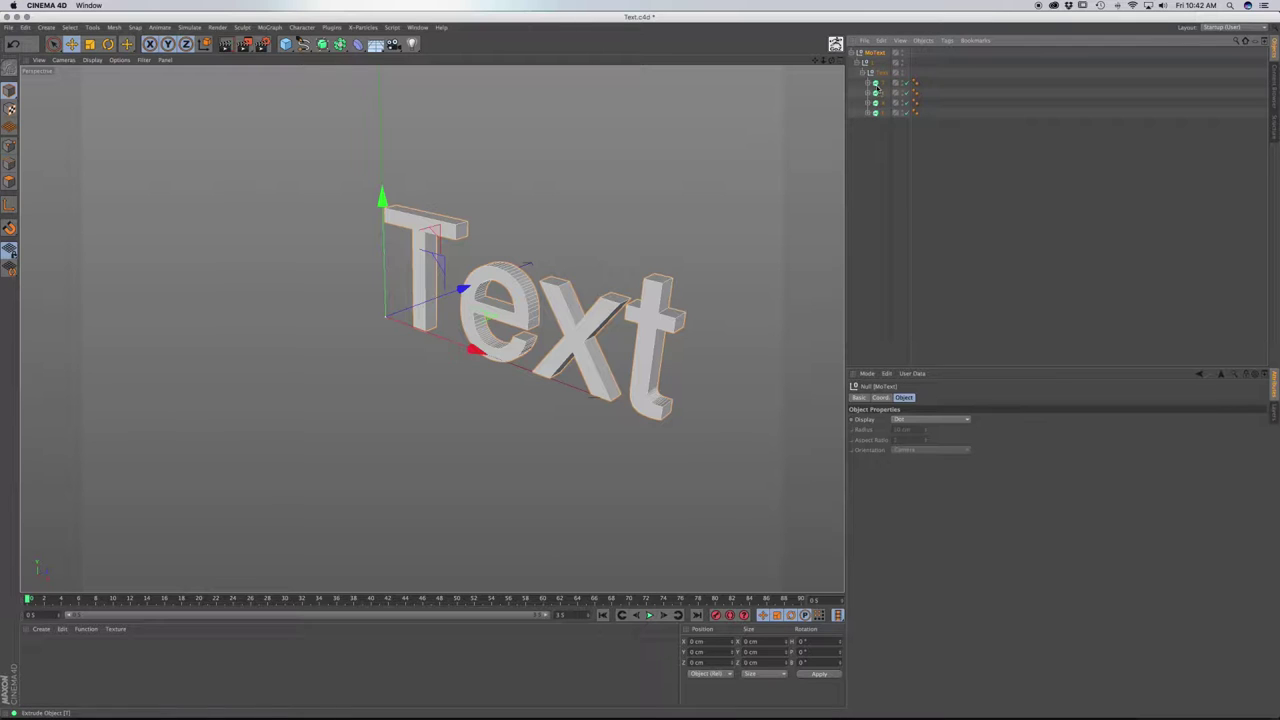
- Select the T extrusion, inspect its spline, and nudge the T back along Z
{"action": "left_click", "coordinate": [878, 83]}
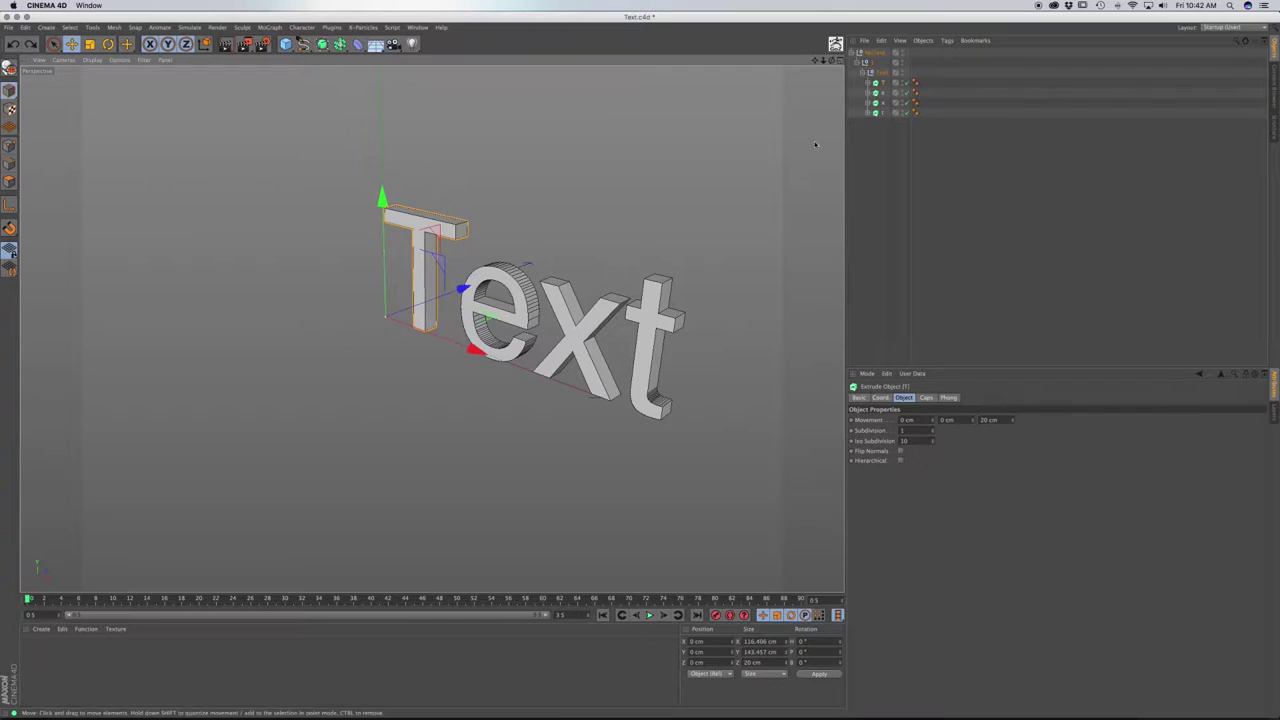
{"action": "left_click", "coordinate": [868, 83]}
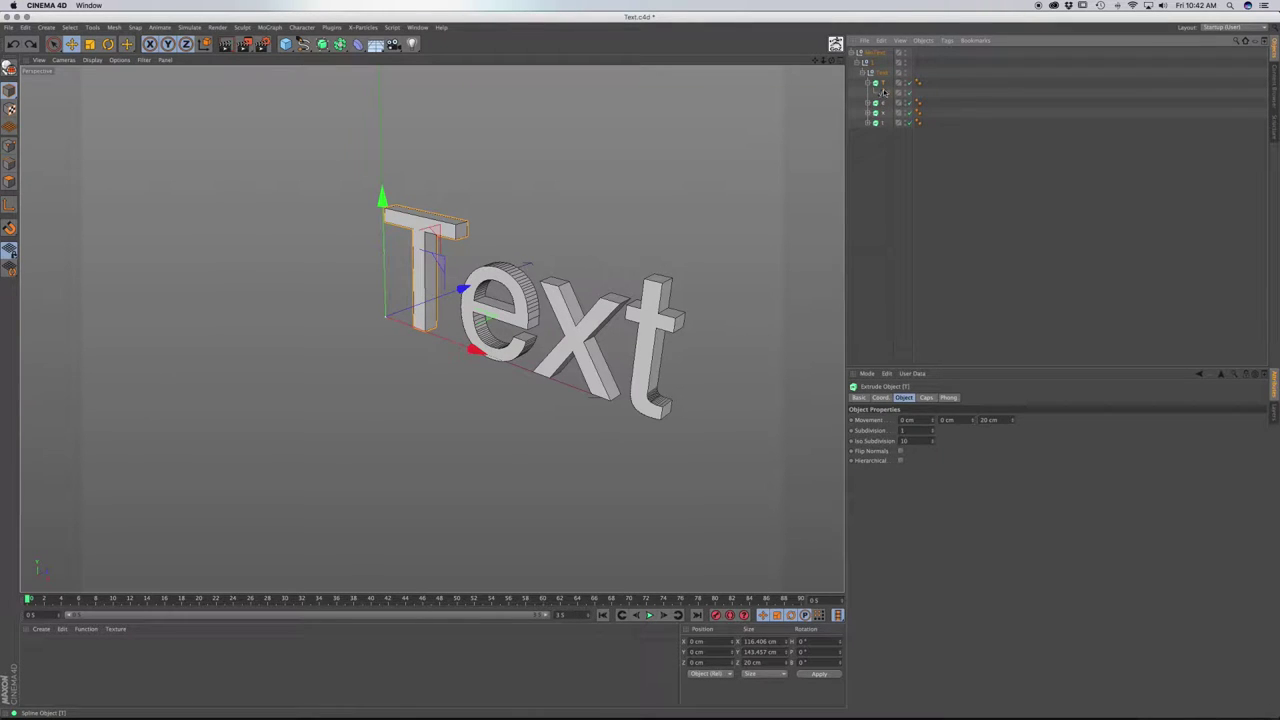
{"action": "left_click", "coordinate": [883, 92]}
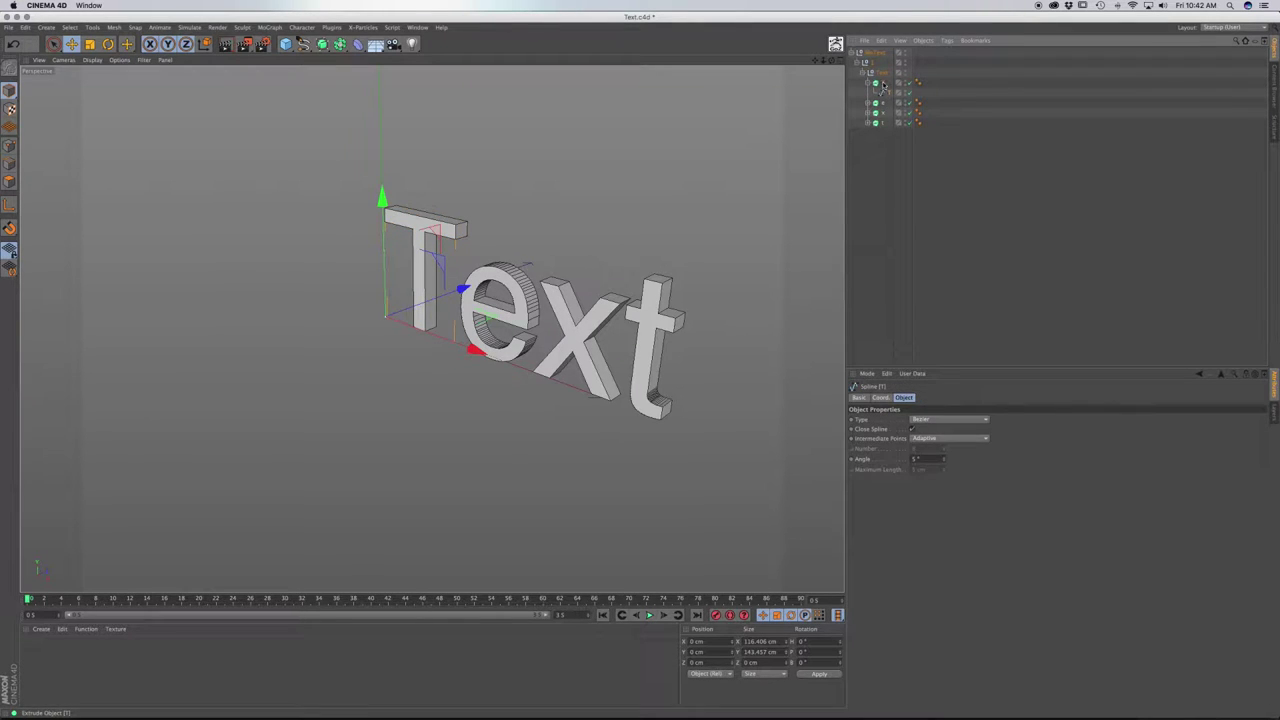
{"action": "left_click", "coordinate": [883, 83]}
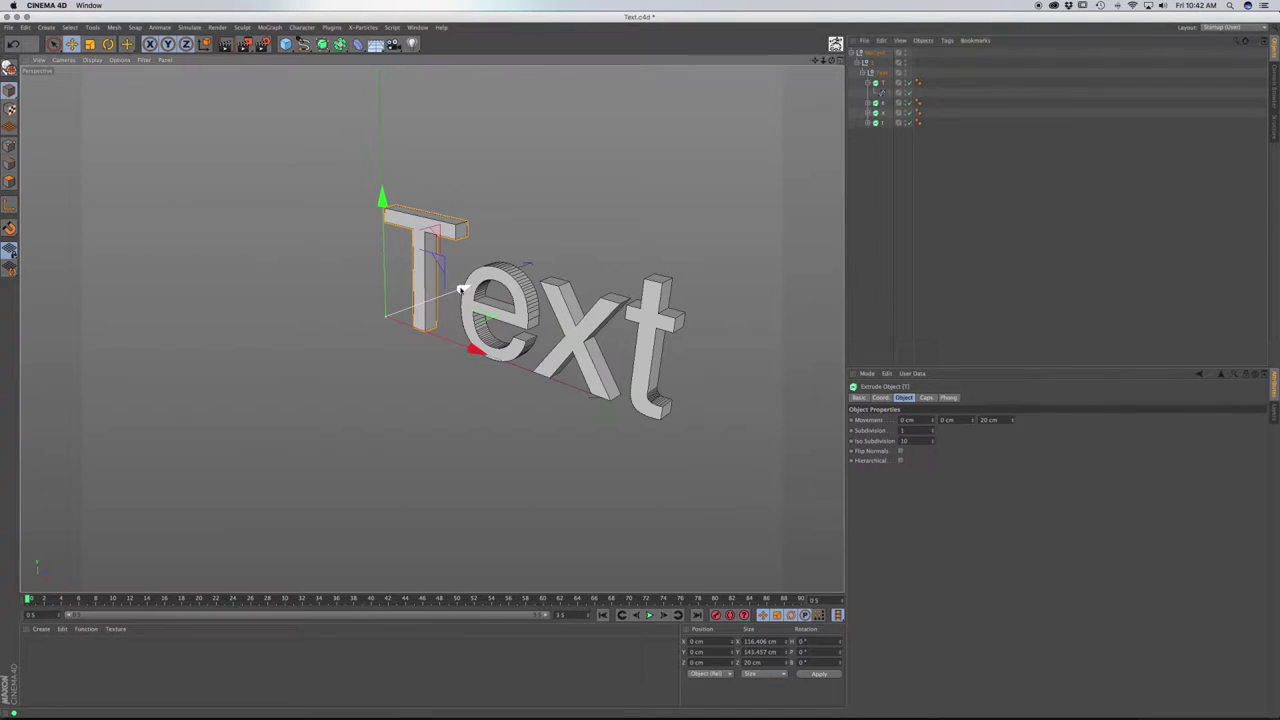
{"action": "left_click_drag", "start_coordinate": [462, 290], "coordinate": [455, 292]}
- Undo the T move, convert the T extrusion into a polygon object, and test-move then restore Cap 1
{"action": "key", "text": "ctrl+z"}
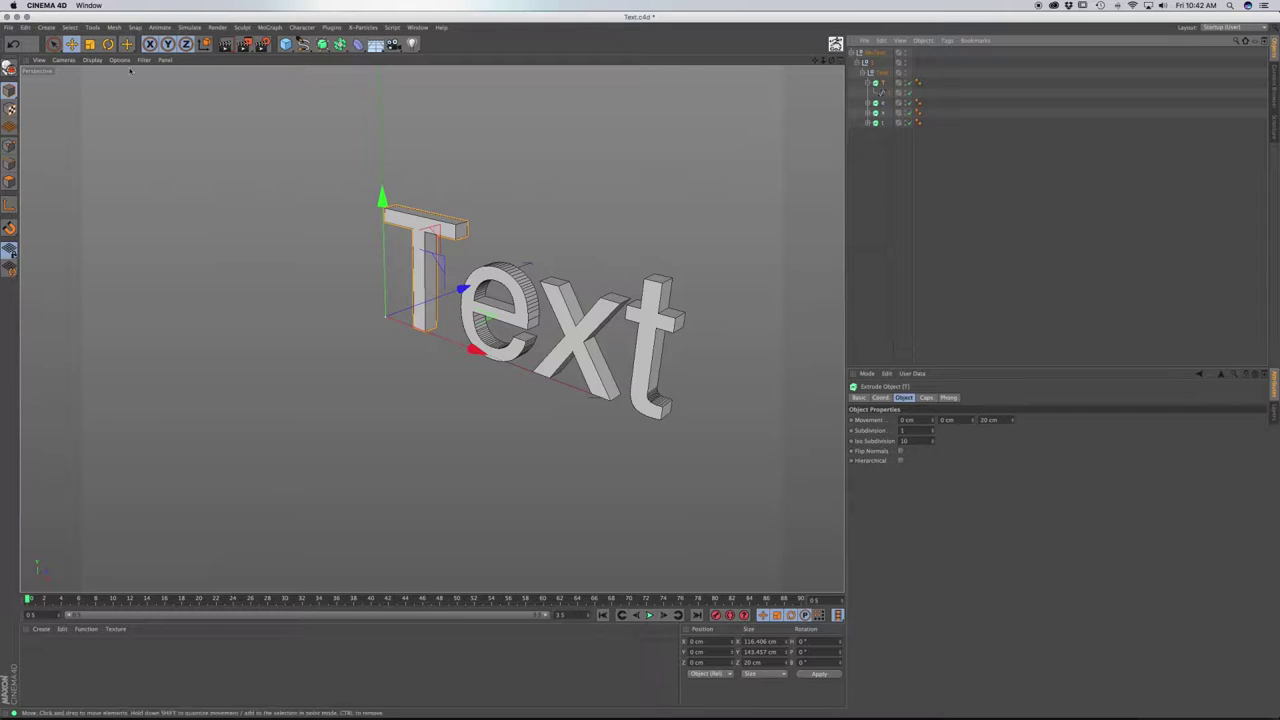
{"action": "left_click", "coordinate": [9, 67]}
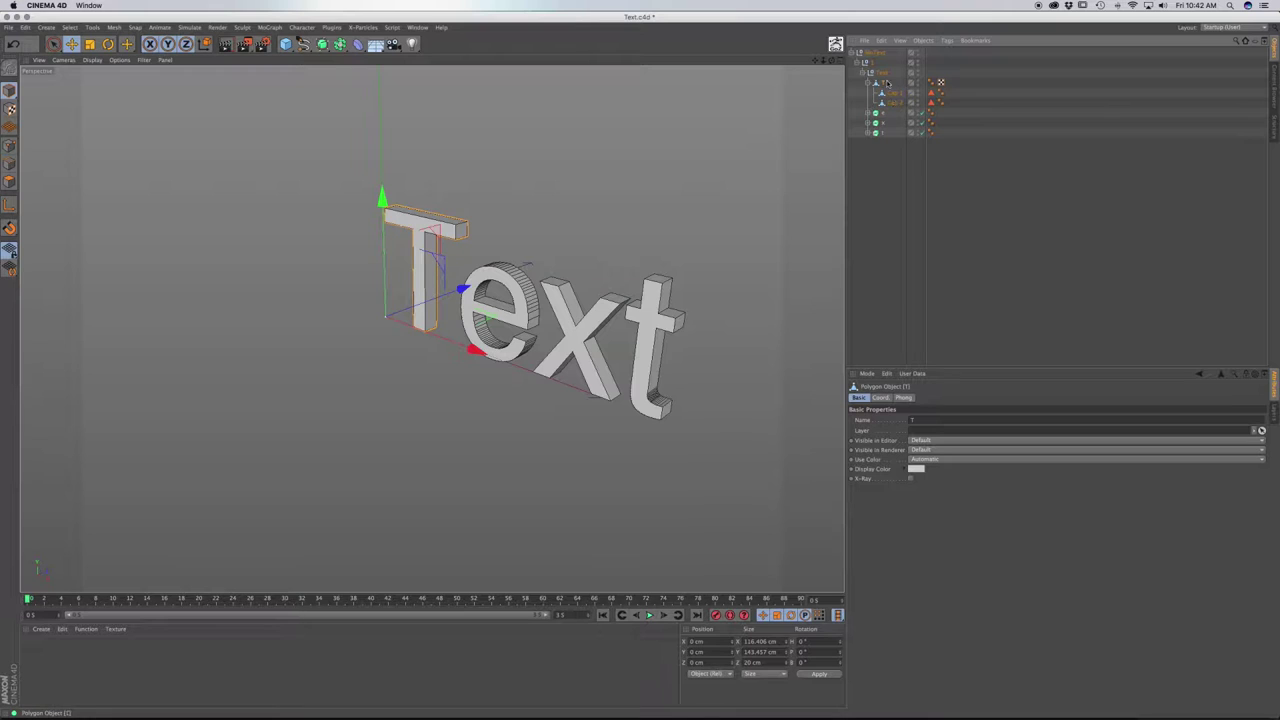
{"action": "left_click", "coordinate": [436, 249]}
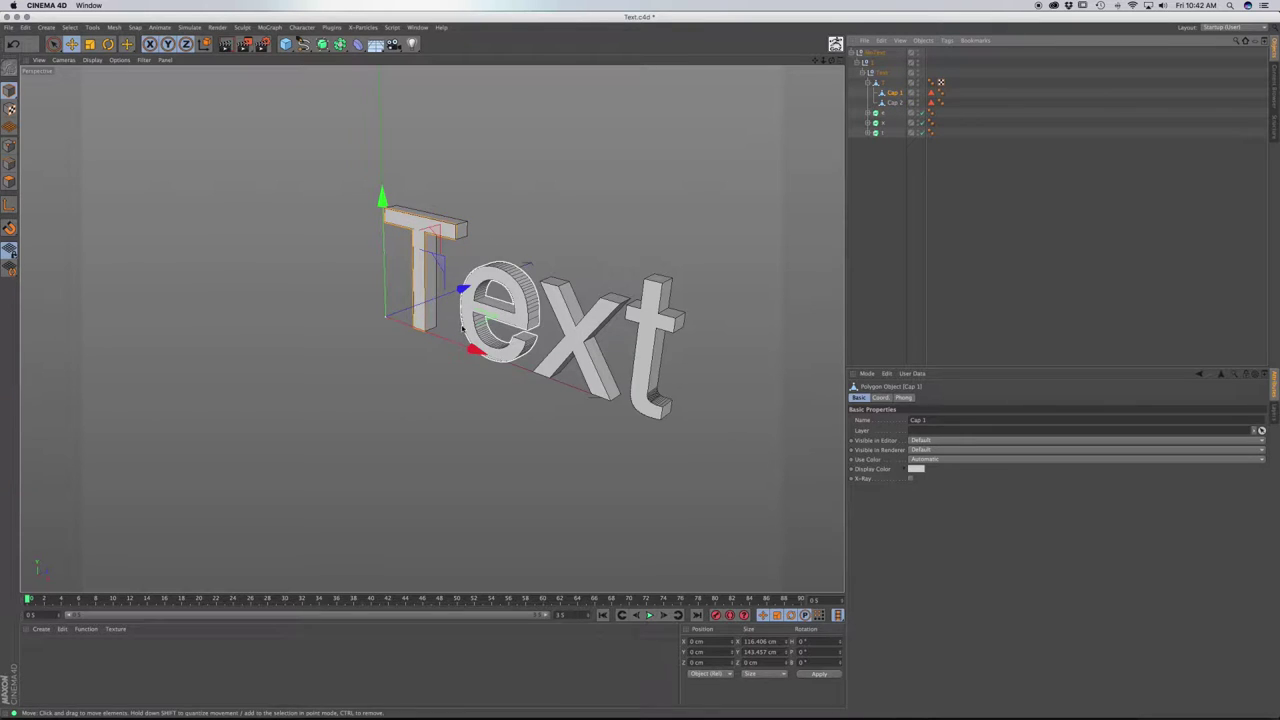
{"action": "left_click_drag", "start_coordinate": [462, 290], "coordinate": [436, 297]}
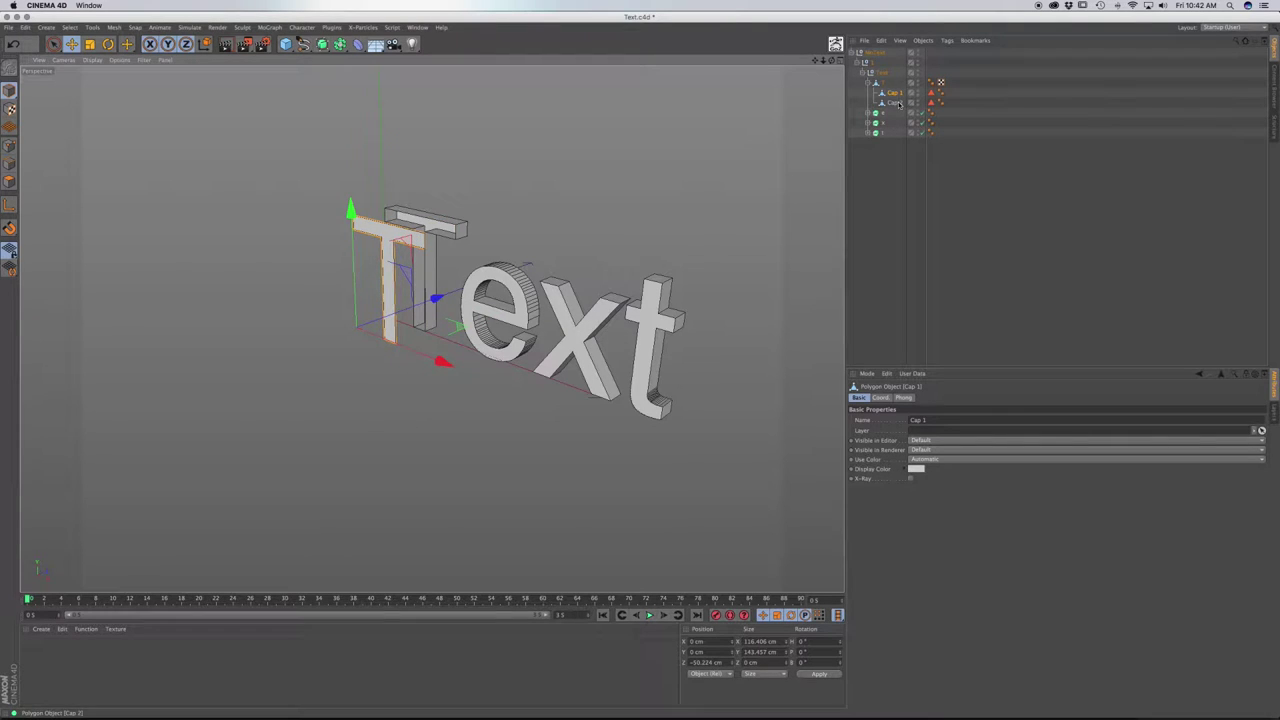
{"action": "key", "text": "ctrl+z"}
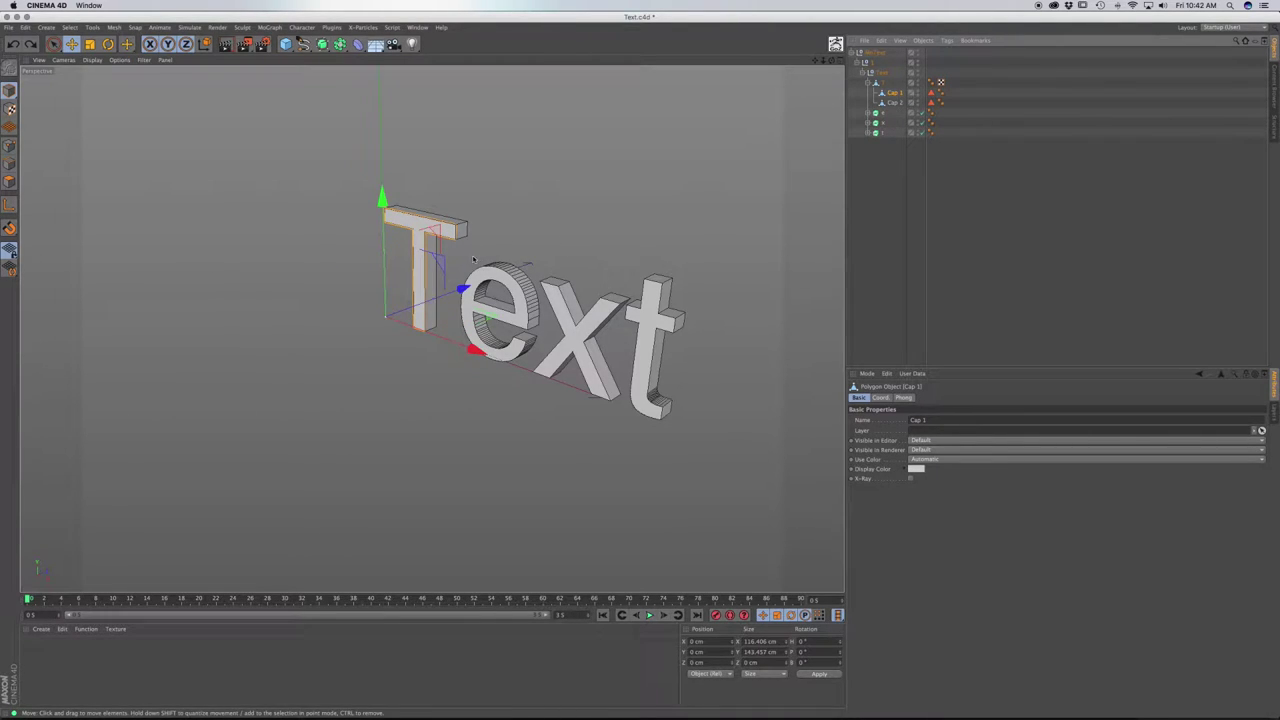
{"action": "left_click", "coordinate": [883, 84]}
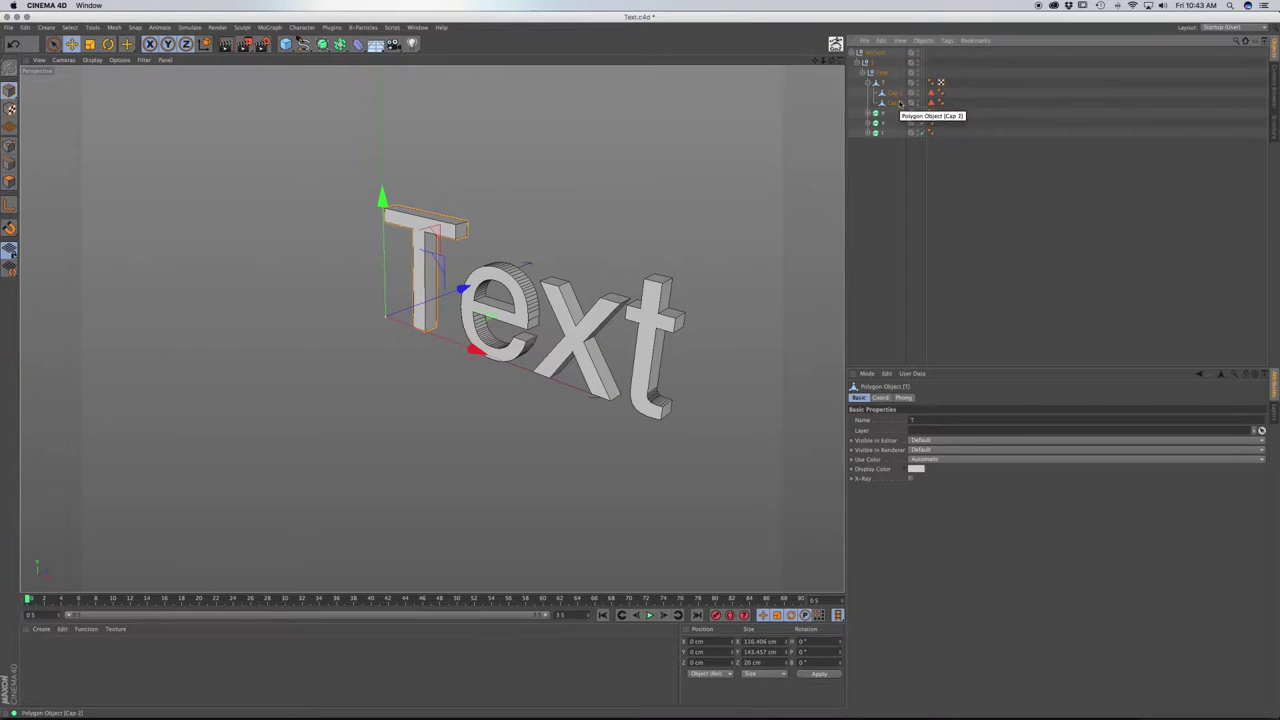
- Connect the T and its caps into T.1, delete its polygon selection tags, and enter Points mode
{"action": "right_click", "coordinate": [892, 104]}
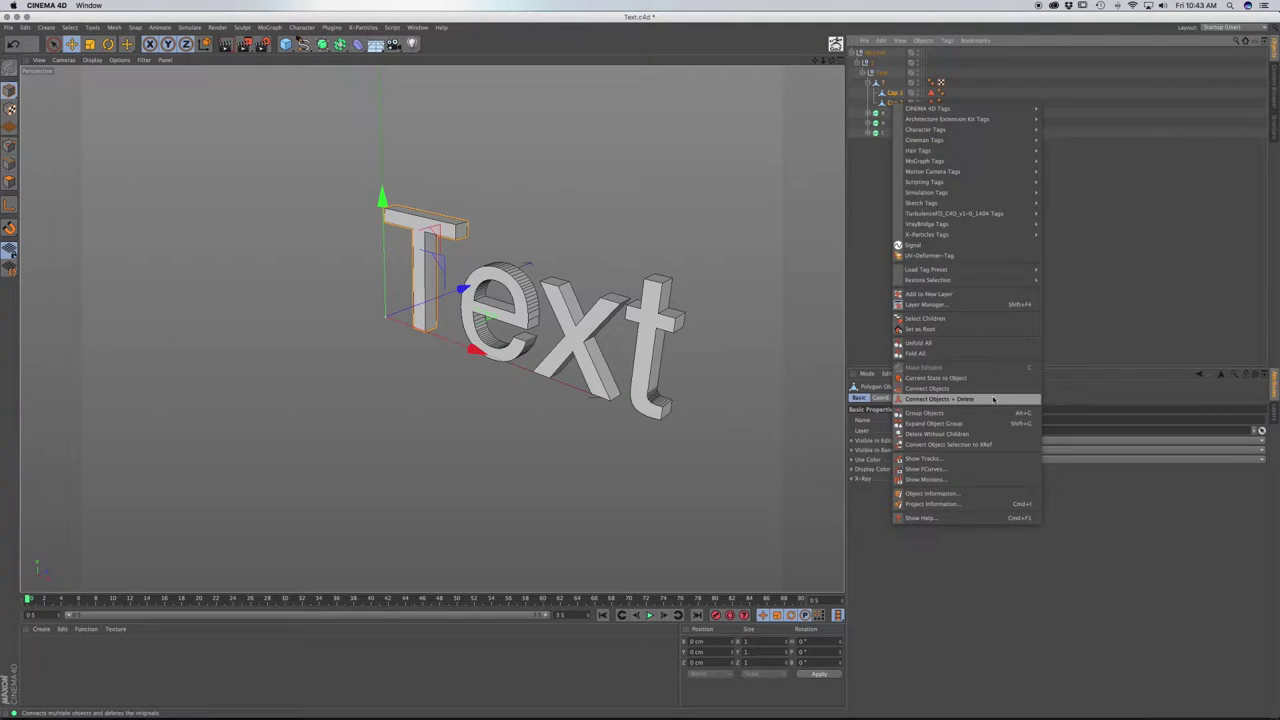
{"action": "left_click", "coordinate": [988, 400]}
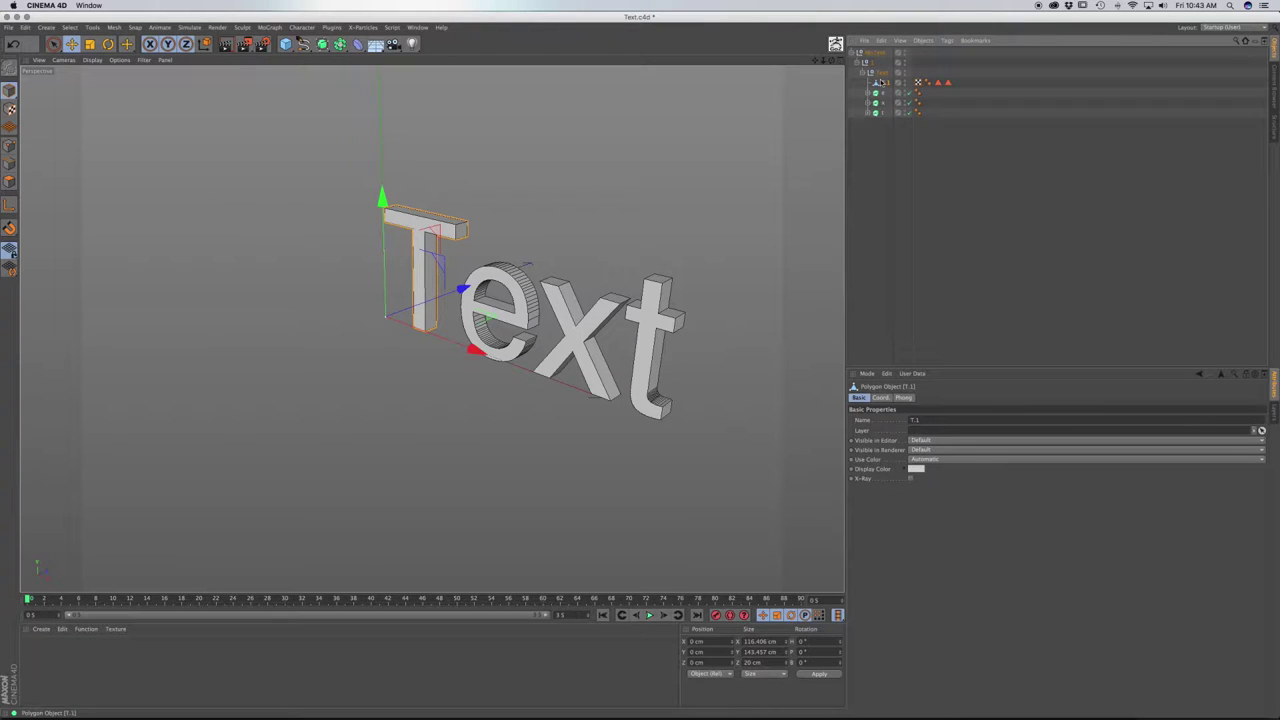
{"action": "left_click", "coordinate": [938, 83]}
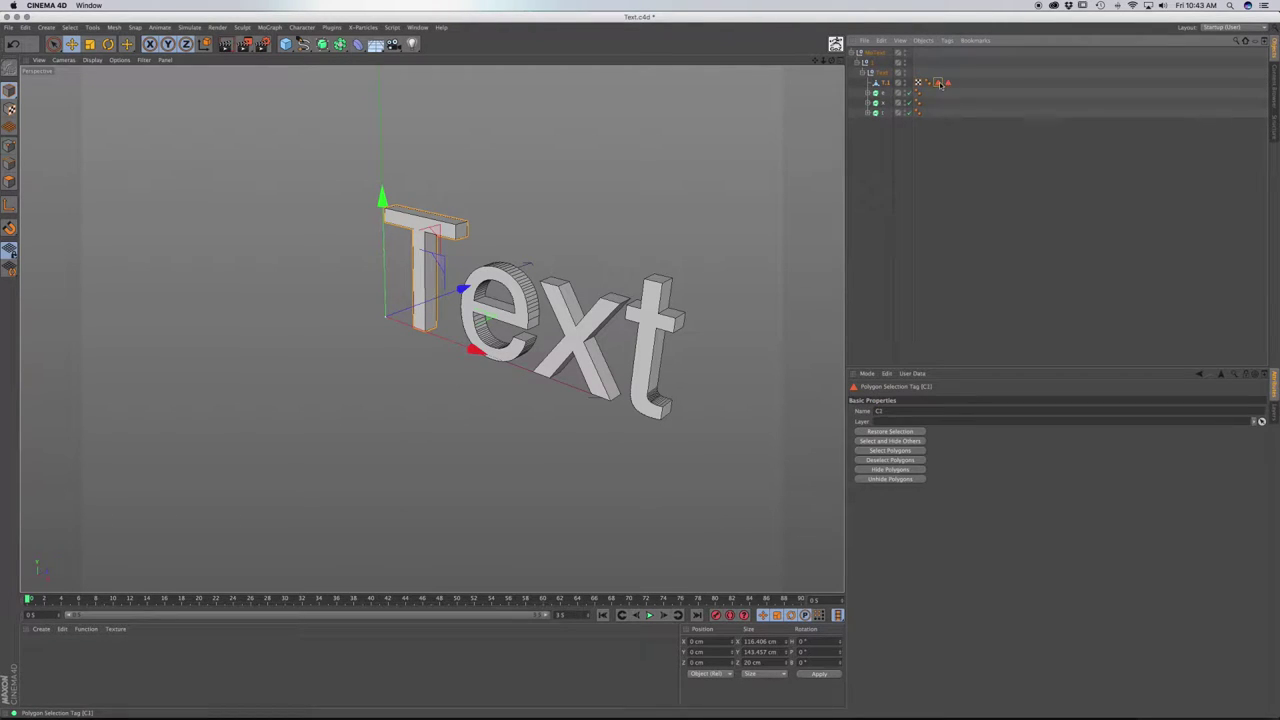
{"action": "key", "text": "Delete"}
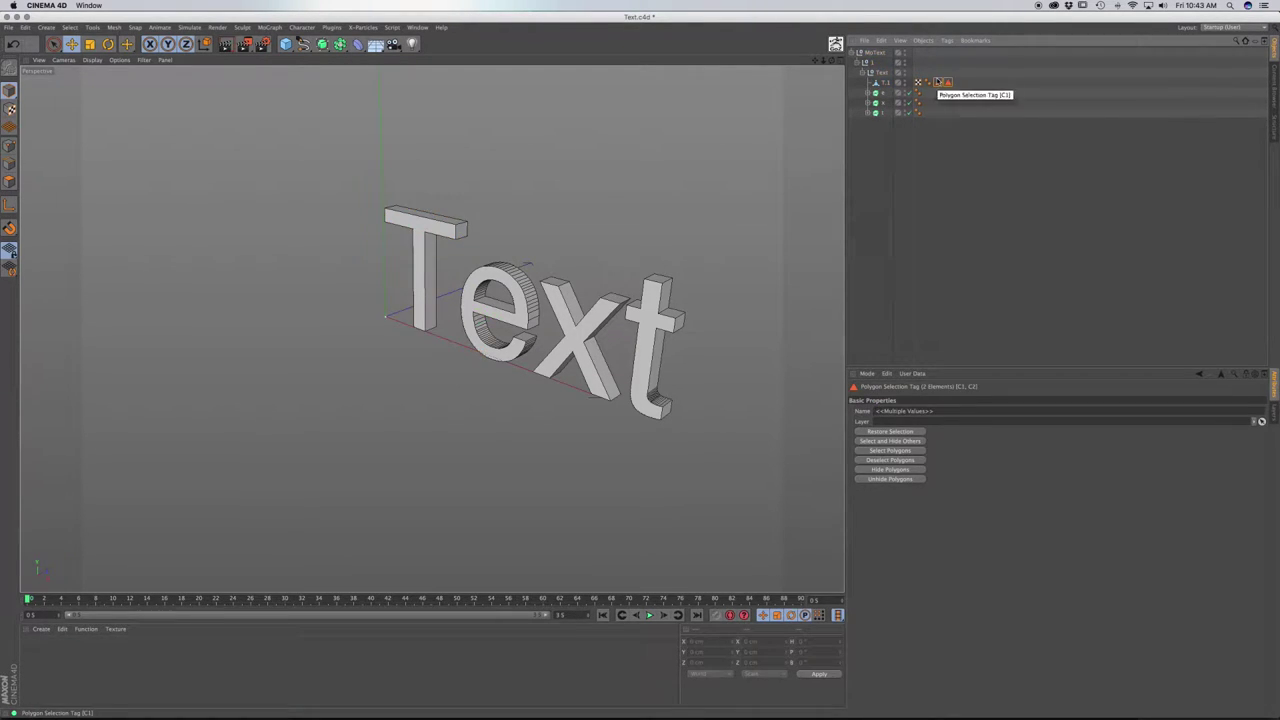
{"action": "left_click", "coordinate": [884, 83]}
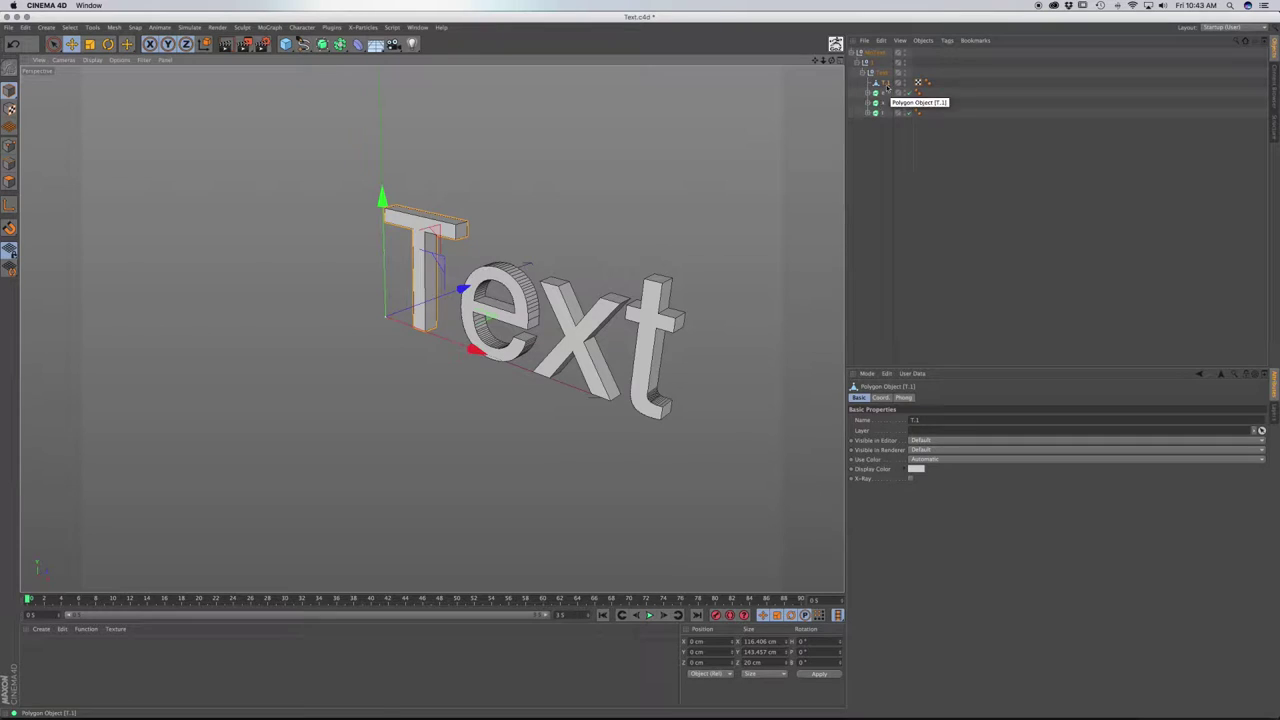
{"action": "left_click", "coordinate": [9, 145]}
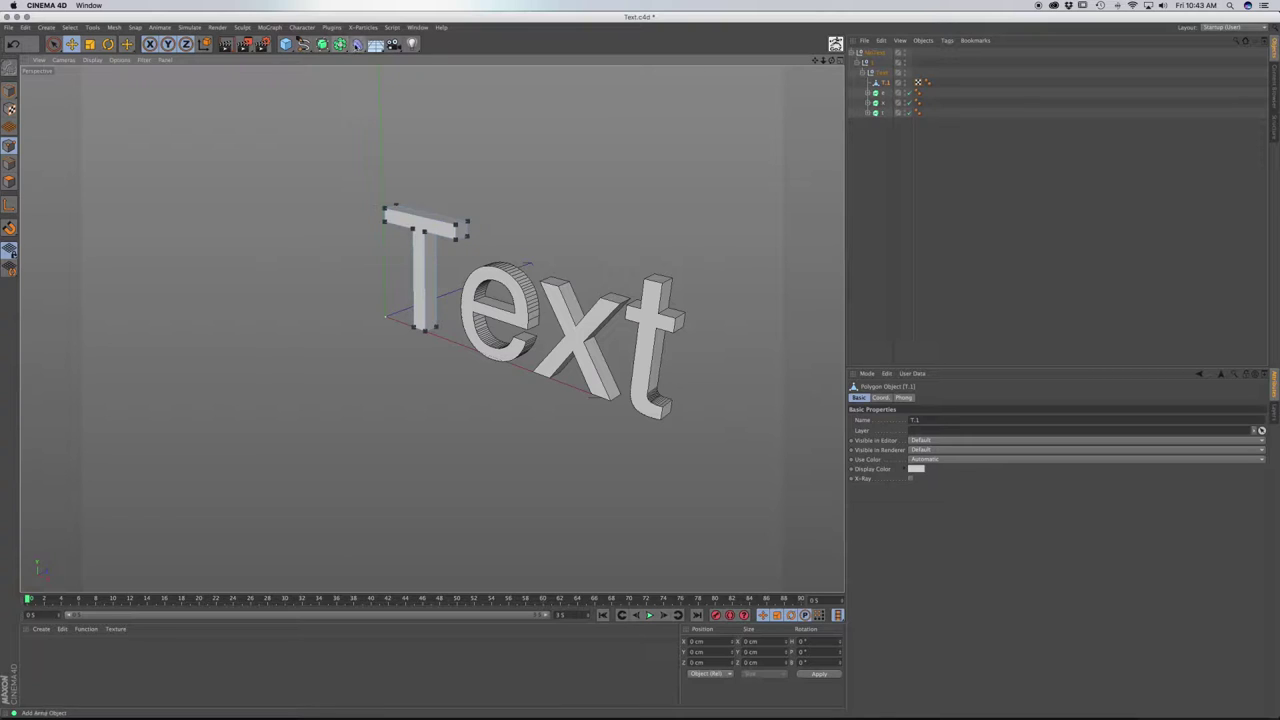
- Add a Bend deformer under T.1 and fit it to the T's size
{"action": "left_click", "coordinate": [357, 44]}
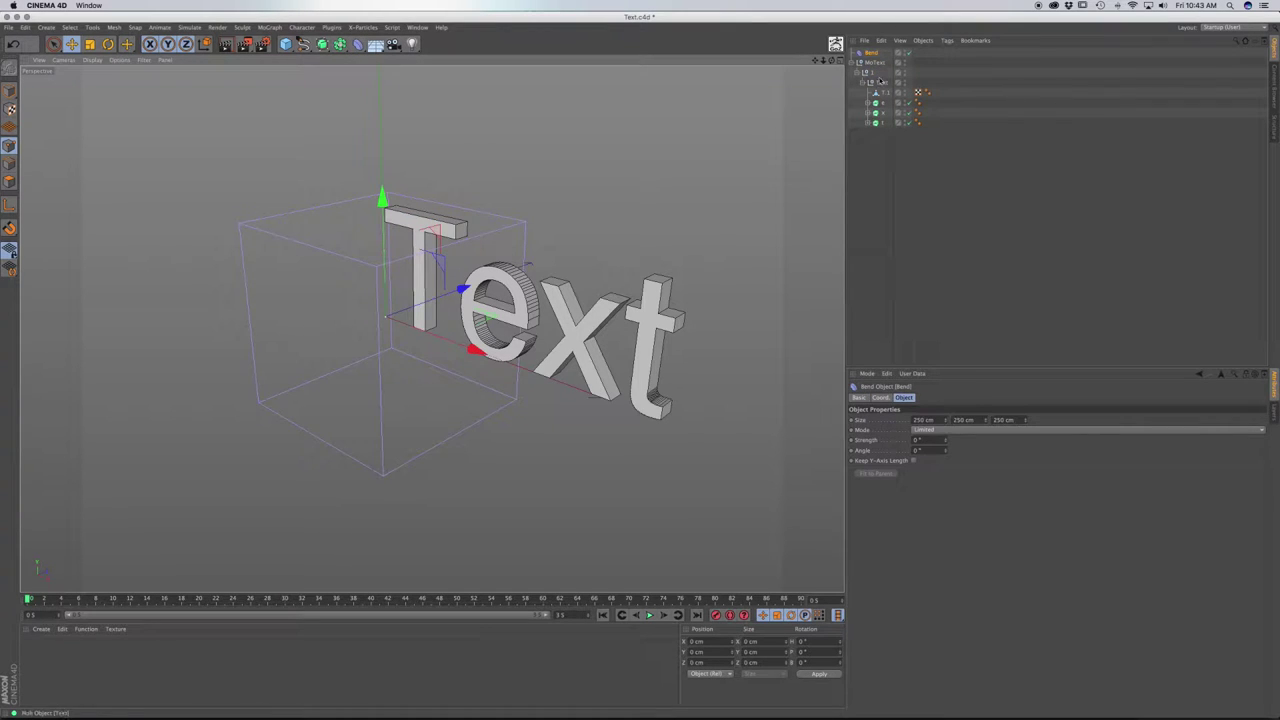
{"action": "left_click_drag", "start_coordinate": [869, 52], "coordinate": [890, 99]}
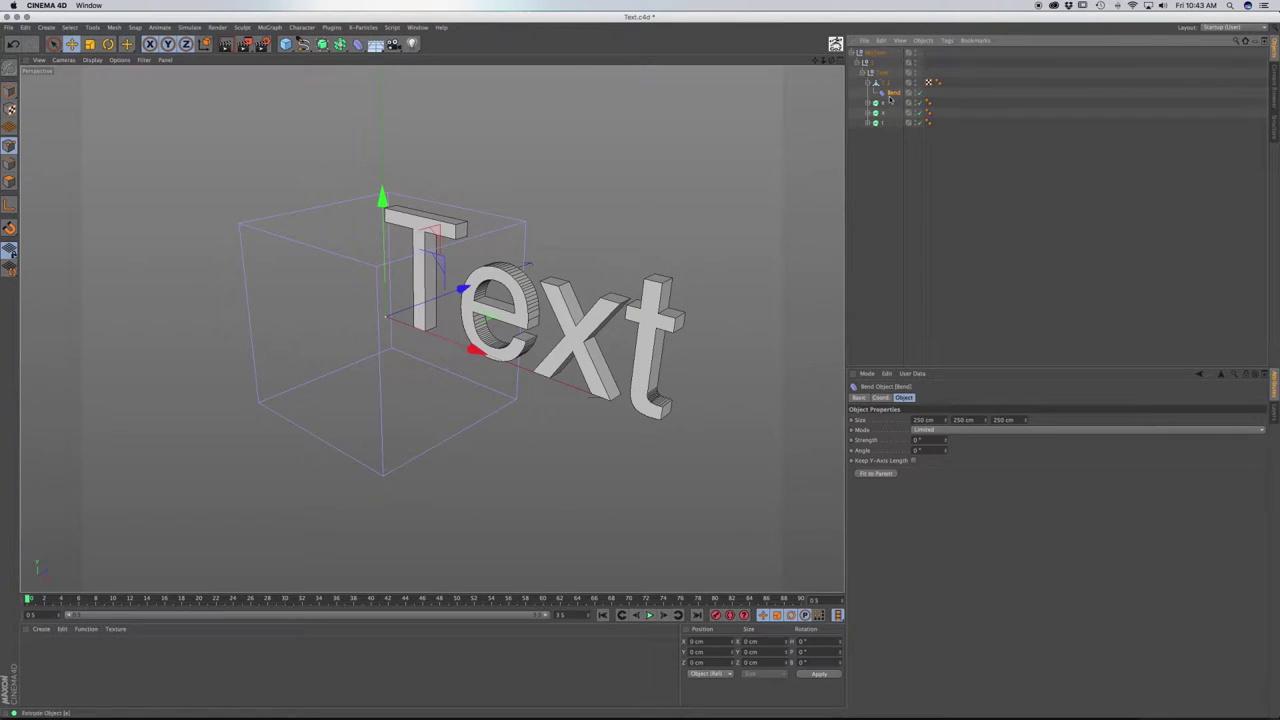
{"action": "left_click", "coordinate": [884, 82]}
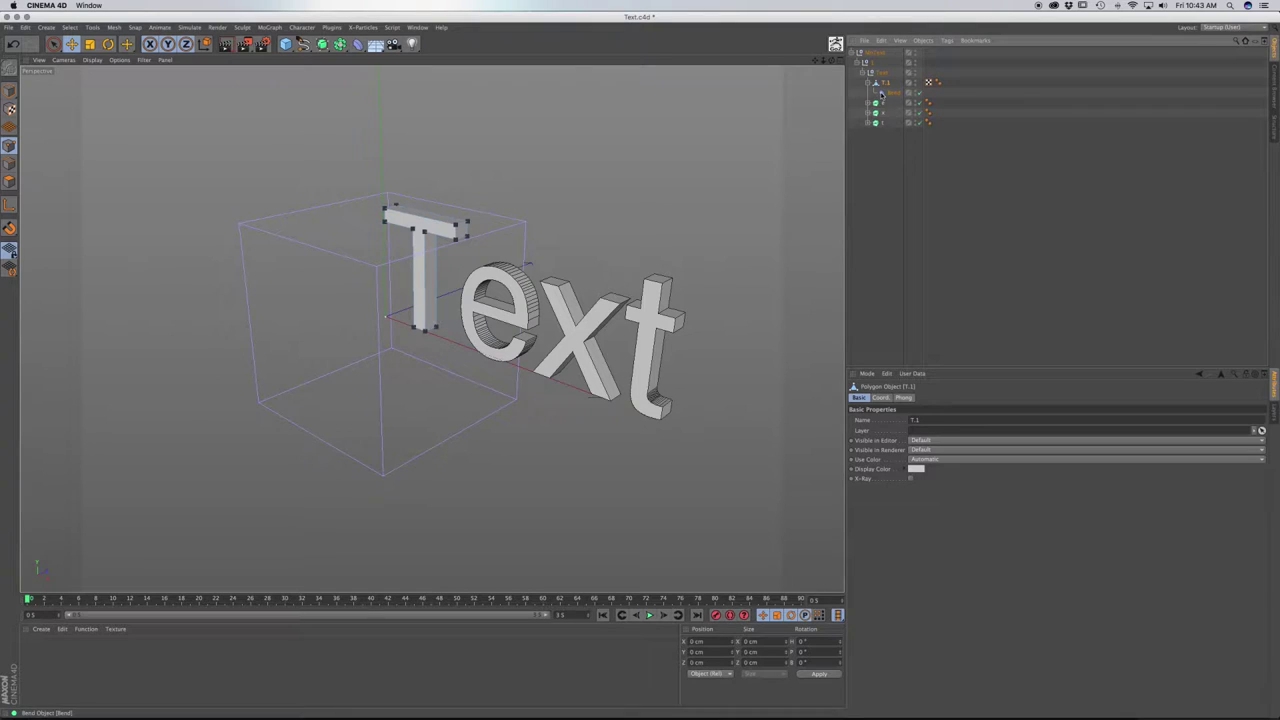
{"action": "left_click", "coordinate": [888, 92]}
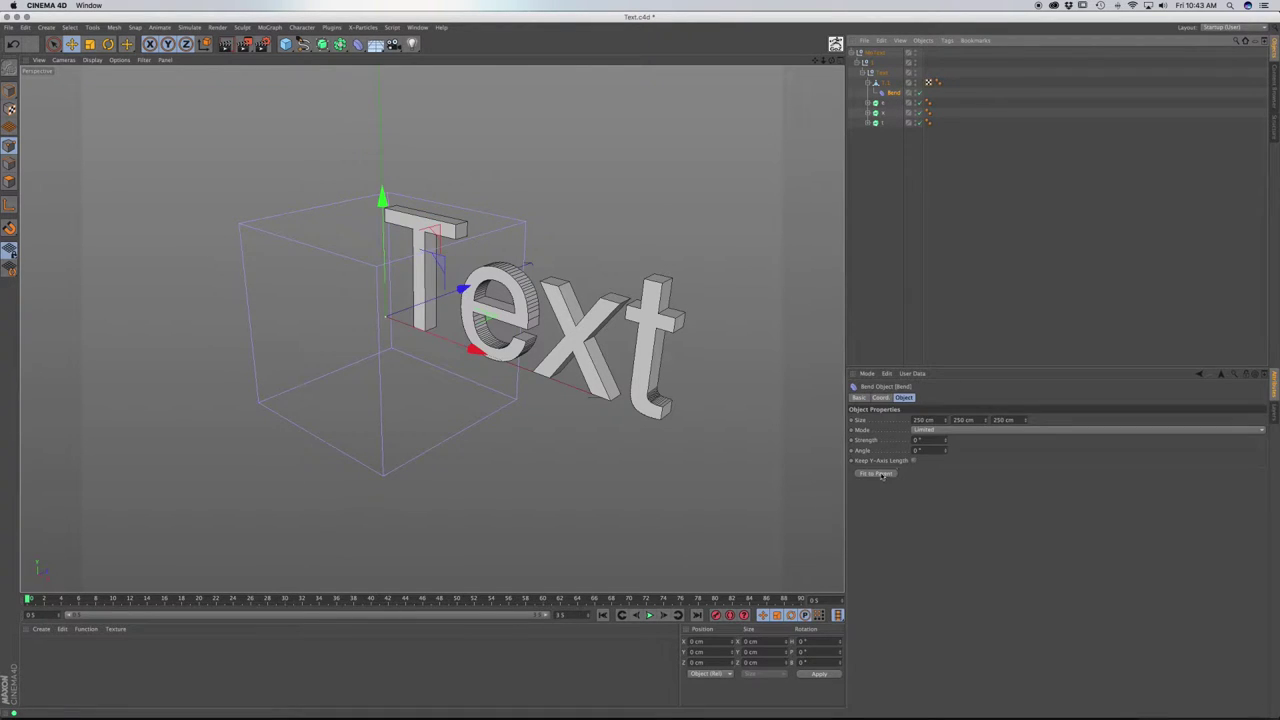
{"action": "left_click", "coordinate": [880, 474]}
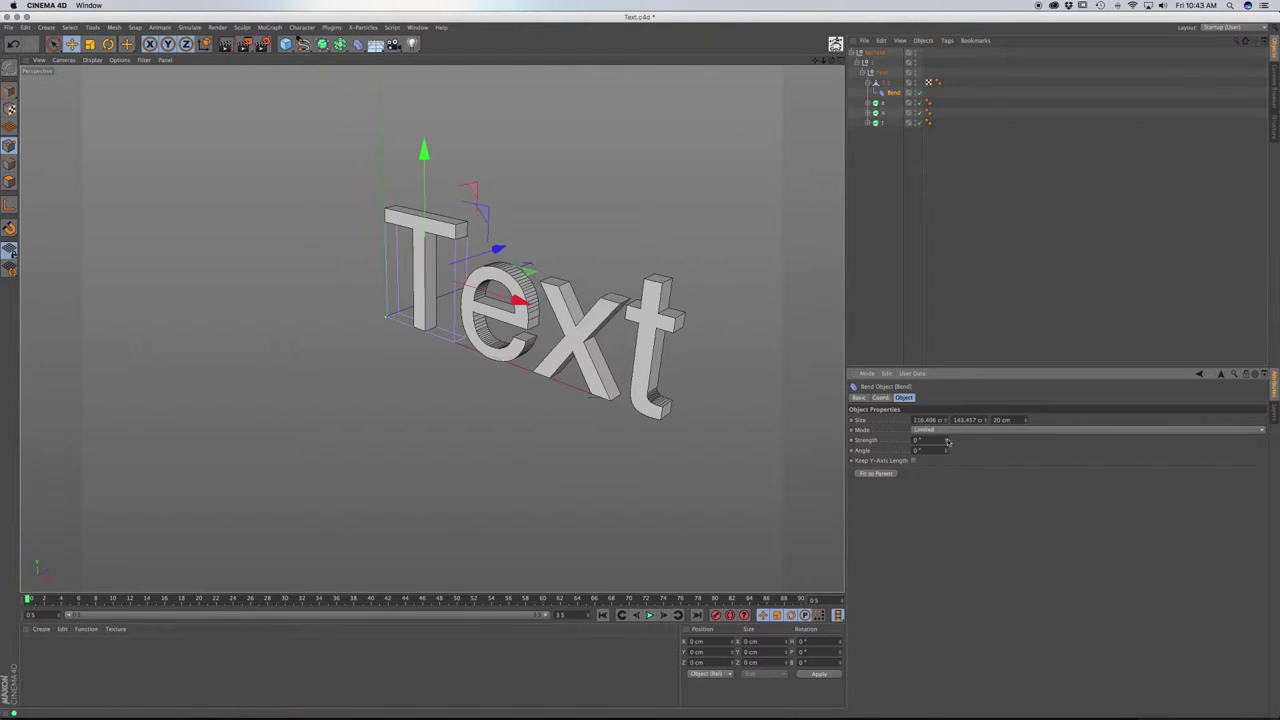
- Try bending the T with a higher Bend strength, then undo back to 0°
{"action": "mouse_move", "coordinate": [946, 441]}
{"action": "left_mouse_down"}
{"action": "mouse_move", "coordinate": [990, 441]}
{"action": "mouse_move", "coordinate": [930, 441]}
{"action": "left_mouse_up"}
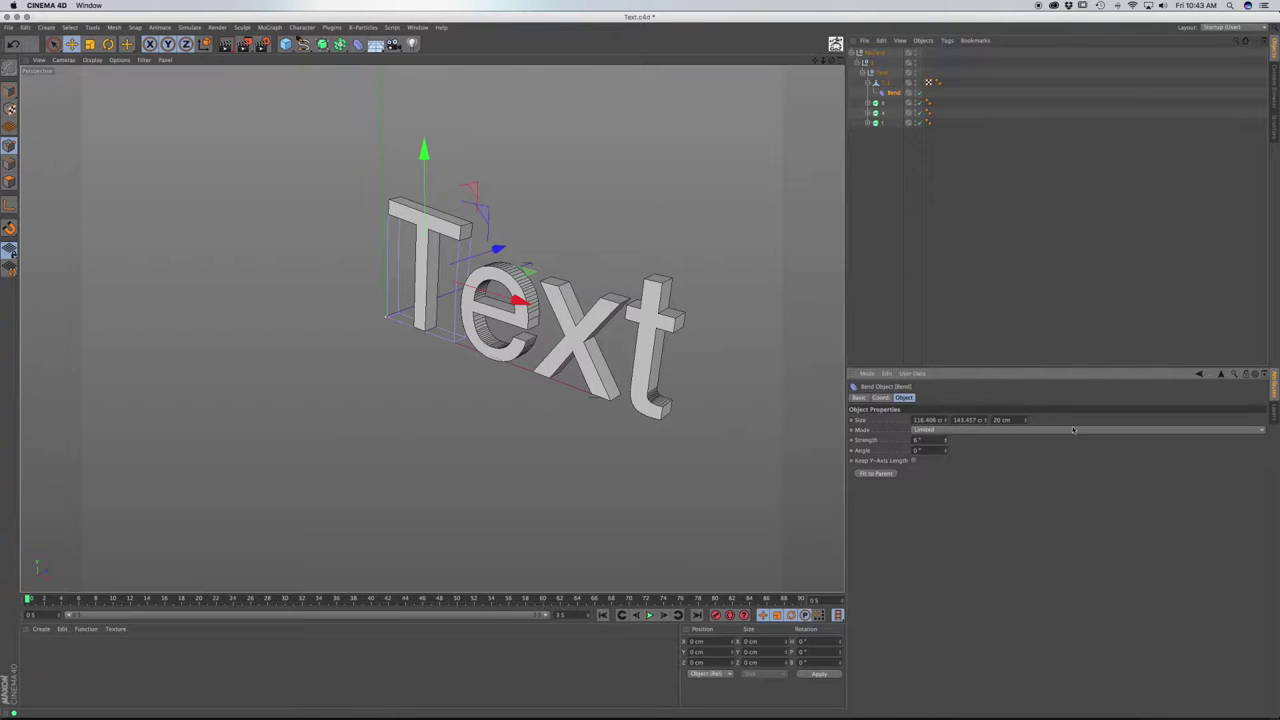
{"action": "mouse_move", "coordinate": [945, 440]}
{"action": "left_mouse_down"}
{"action": "mouse_move", "coordinate": [945, 400]}
{"action": "mouse_move", "coordinate": [945, 438]}
{"action": "left_mouse_up"}
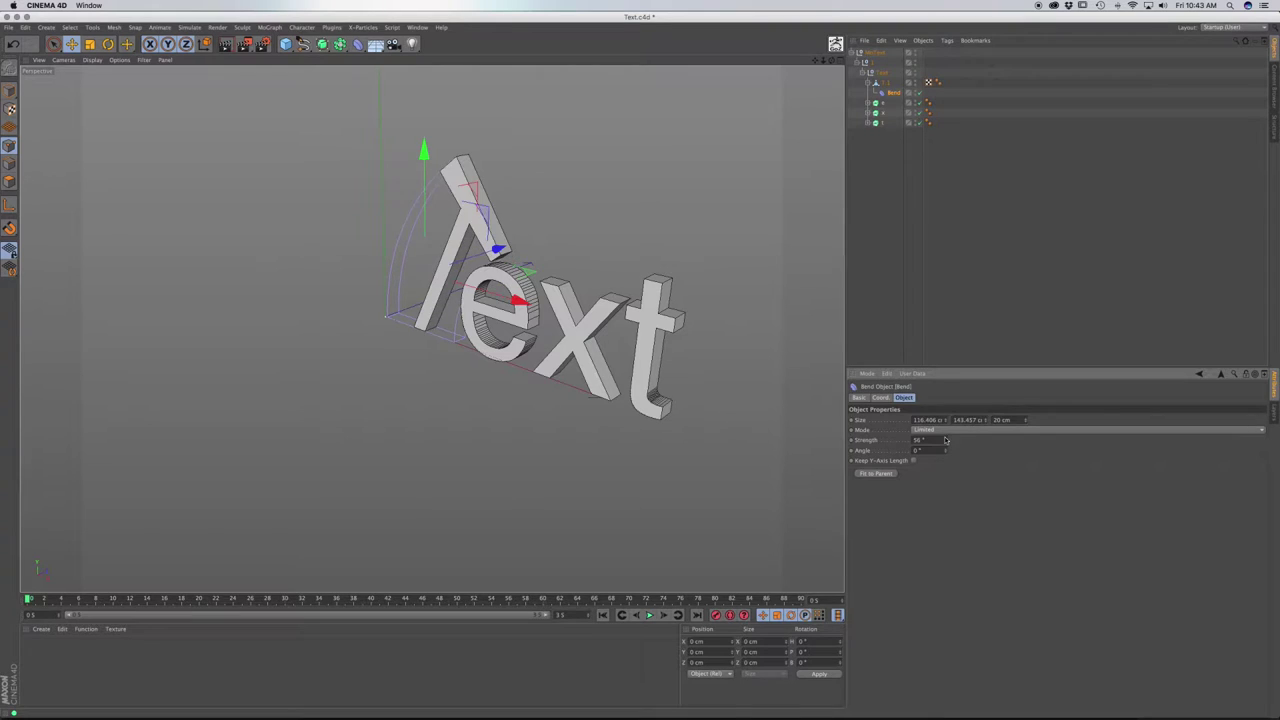
{"action": "key", "text": "ctrl+z"}
{"action": "key", "text": "ctrl+z"}
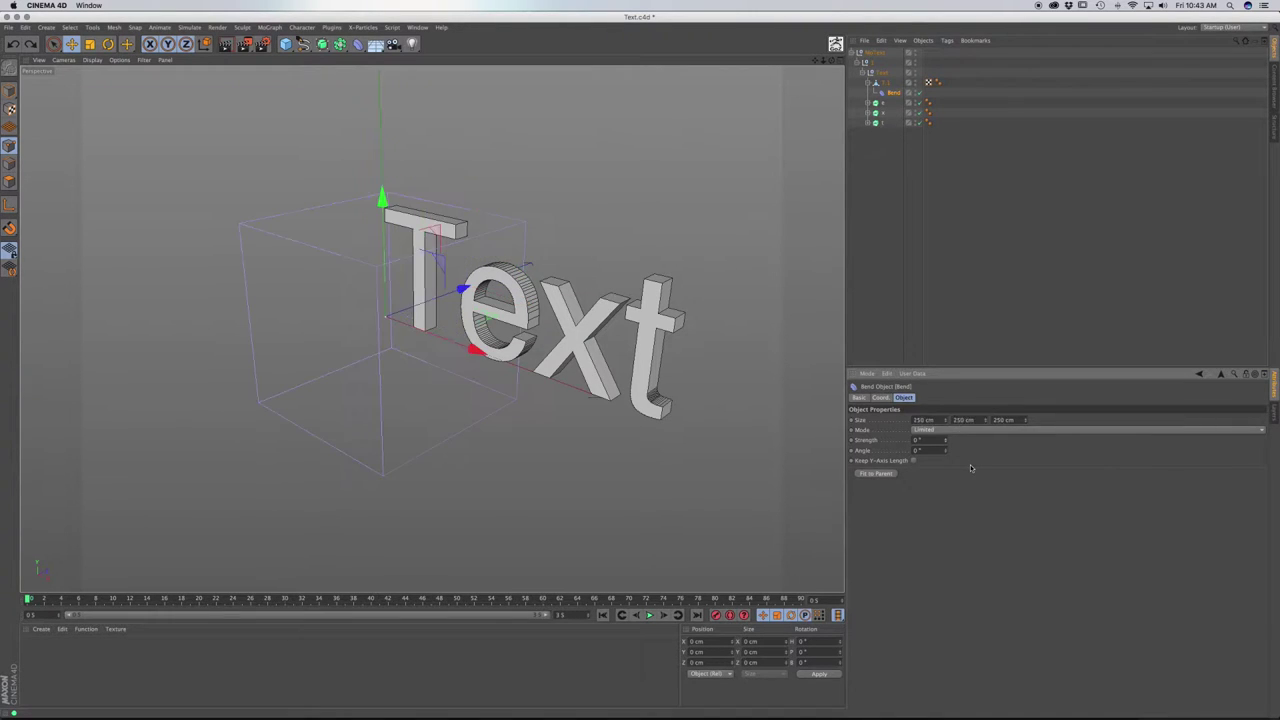
{"action": "key", "text": "ctrl+z"}
- Undo repeatedly until only the original single MoText object remains
{"action": "key", "text": "ctrl+z"}
{"action": "key", "text": "ctrl+z"}
{"action": "key", "text": "ctrl+z"}
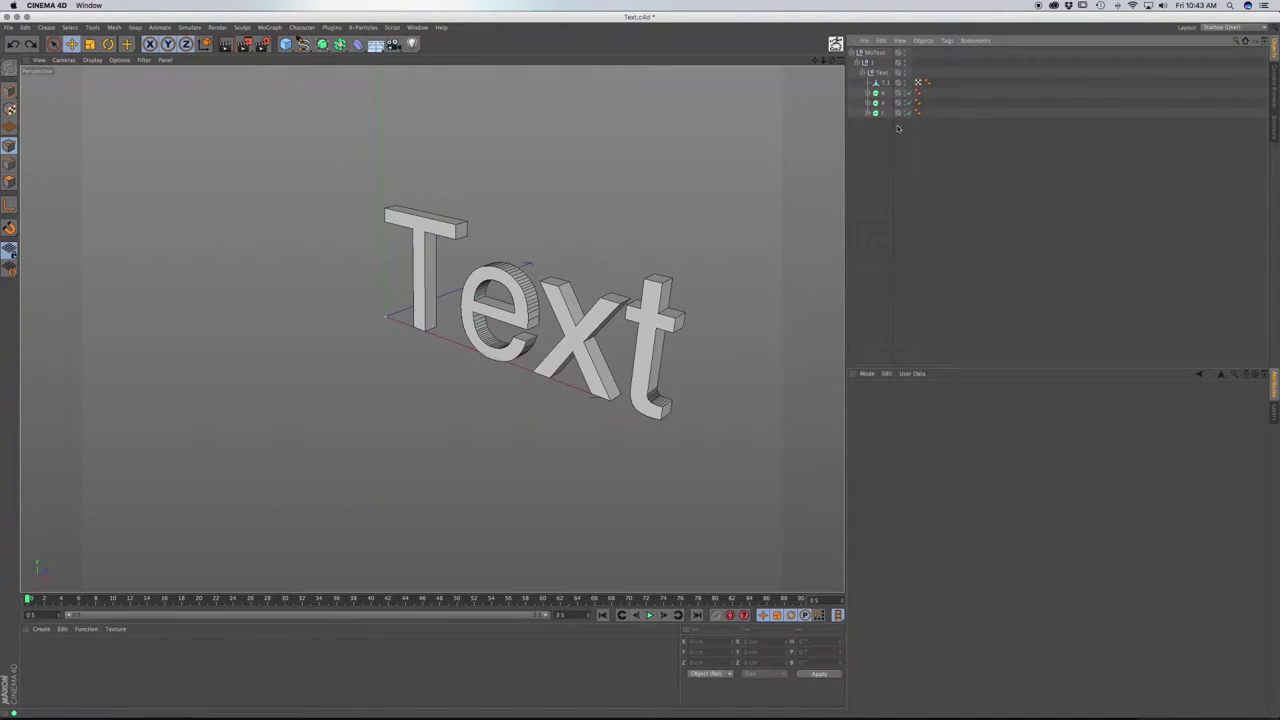
{"action": "key", "text": "ctrl+z"}
{"action": "key", "text": "ctrl+z"}
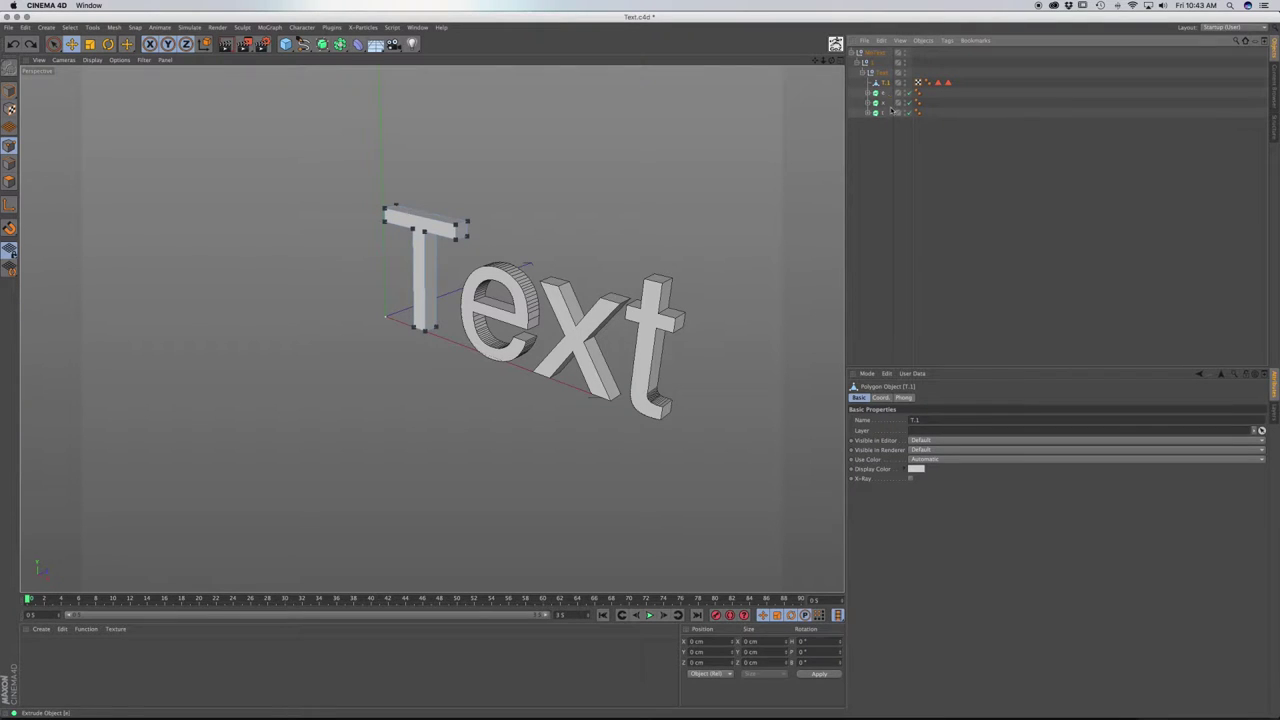
{"action": "key", "text": "ctrl+z"}
{"action": "key", "text": "ctrl+z"}
{"action": "key", "text": "ctrl+z"}
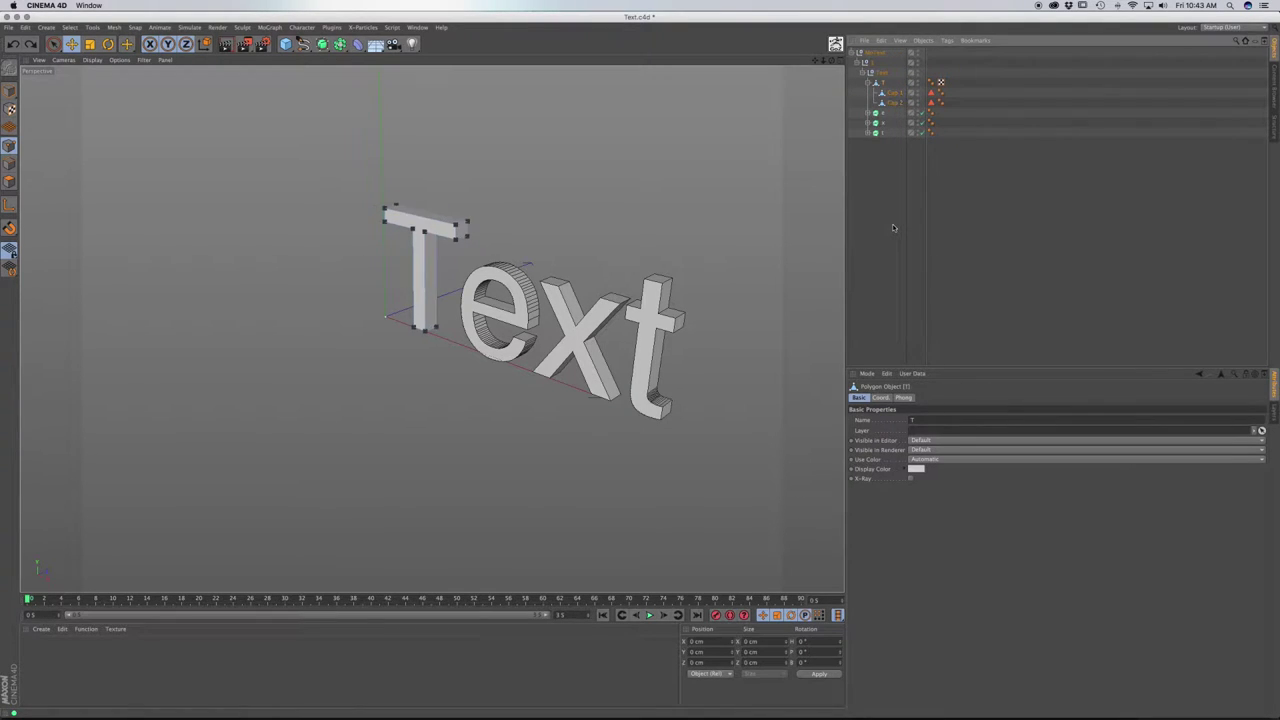
{"action": "key", "text": "ctrl+z"}
{"action": "key", "text": "ctrl+z"}
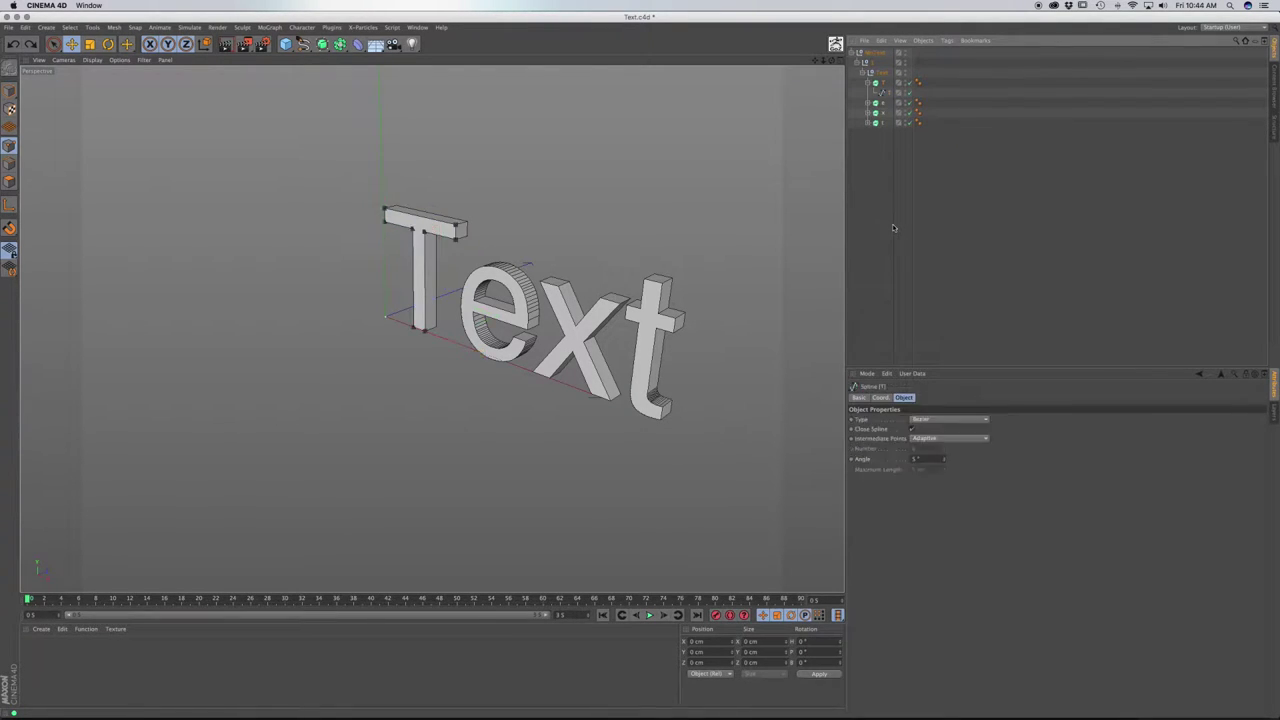
{"action": "key", "text": "ctrl+shift+z"}
{"action": "key", "text": "ctrl+z"}
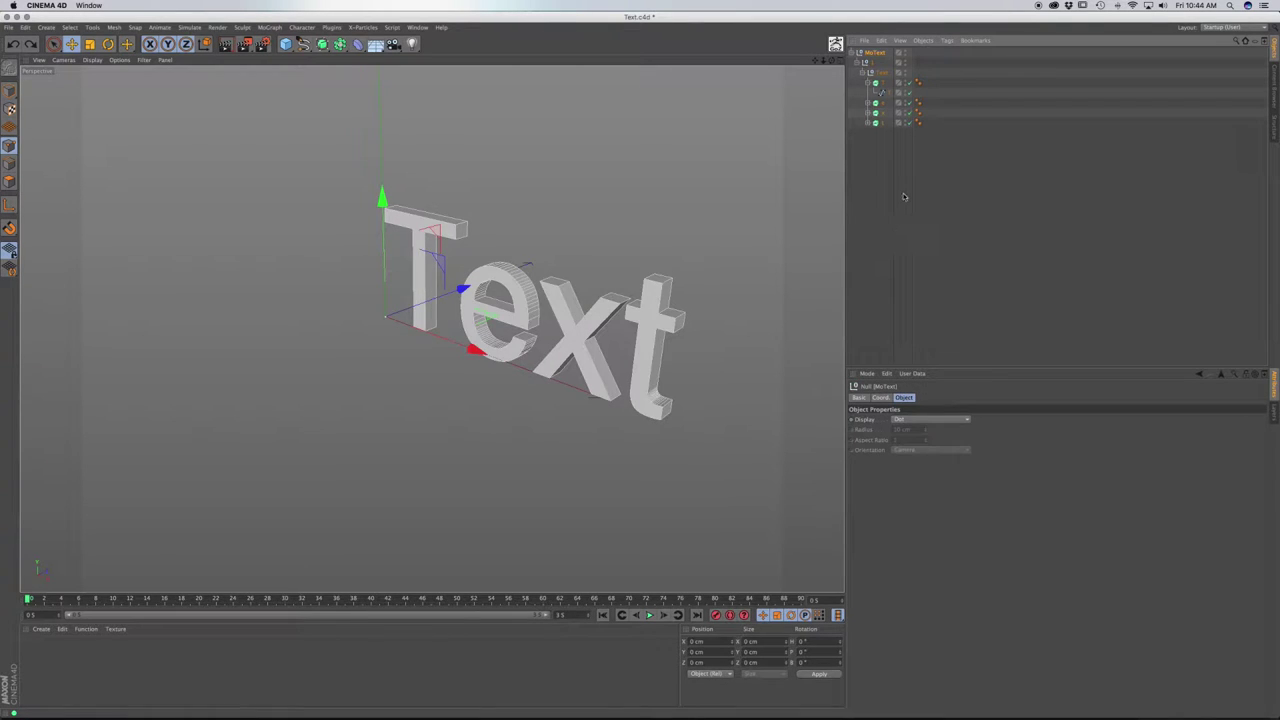
{"action": "key", "text": "ctrl+z"}
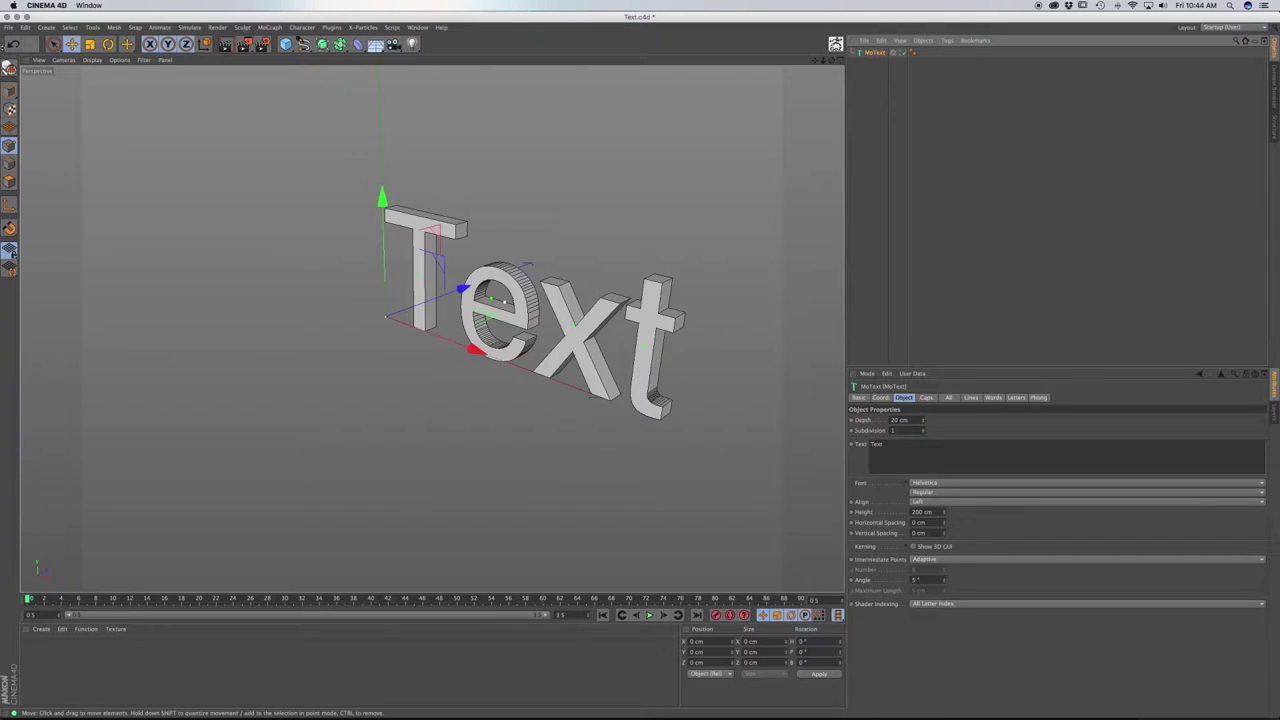
- Set the MoText's Intermediate Points to Natural (Number 8), keeping Subdivision at 1
{"action": "left_click", "coordinate": [9, 89]}
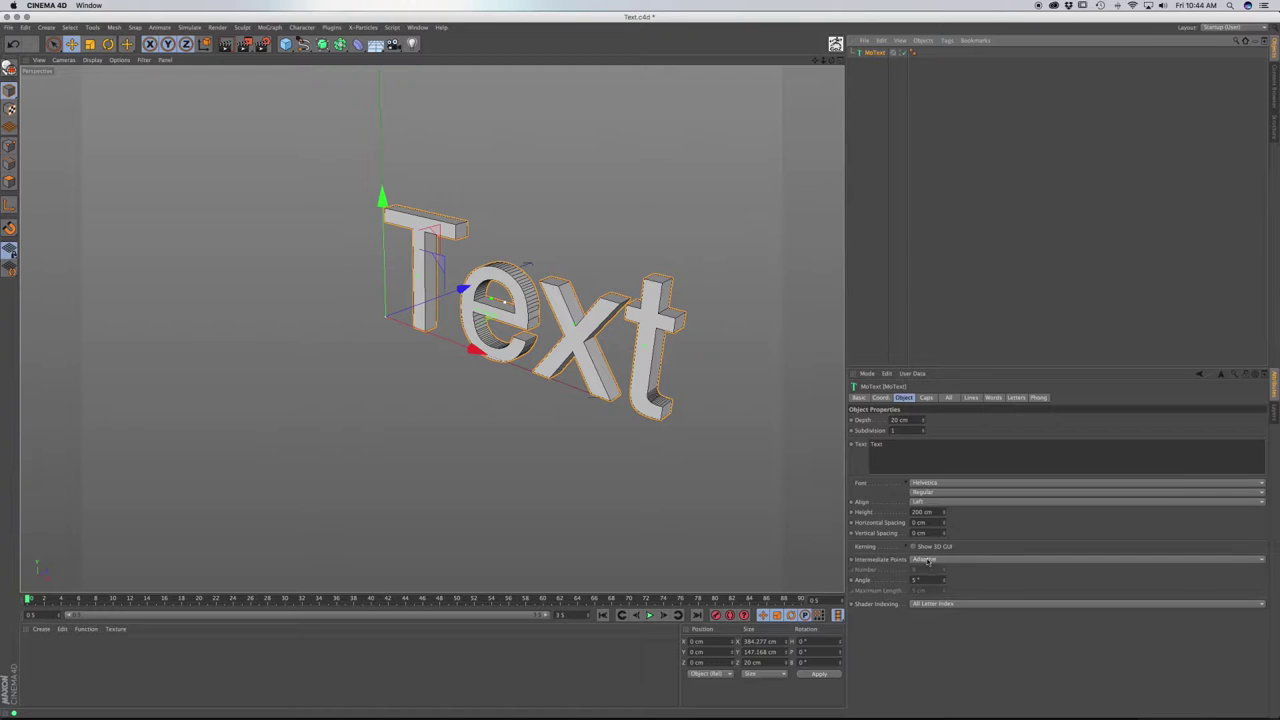
{"action": "left_click", "coordinate": [933, 561]}
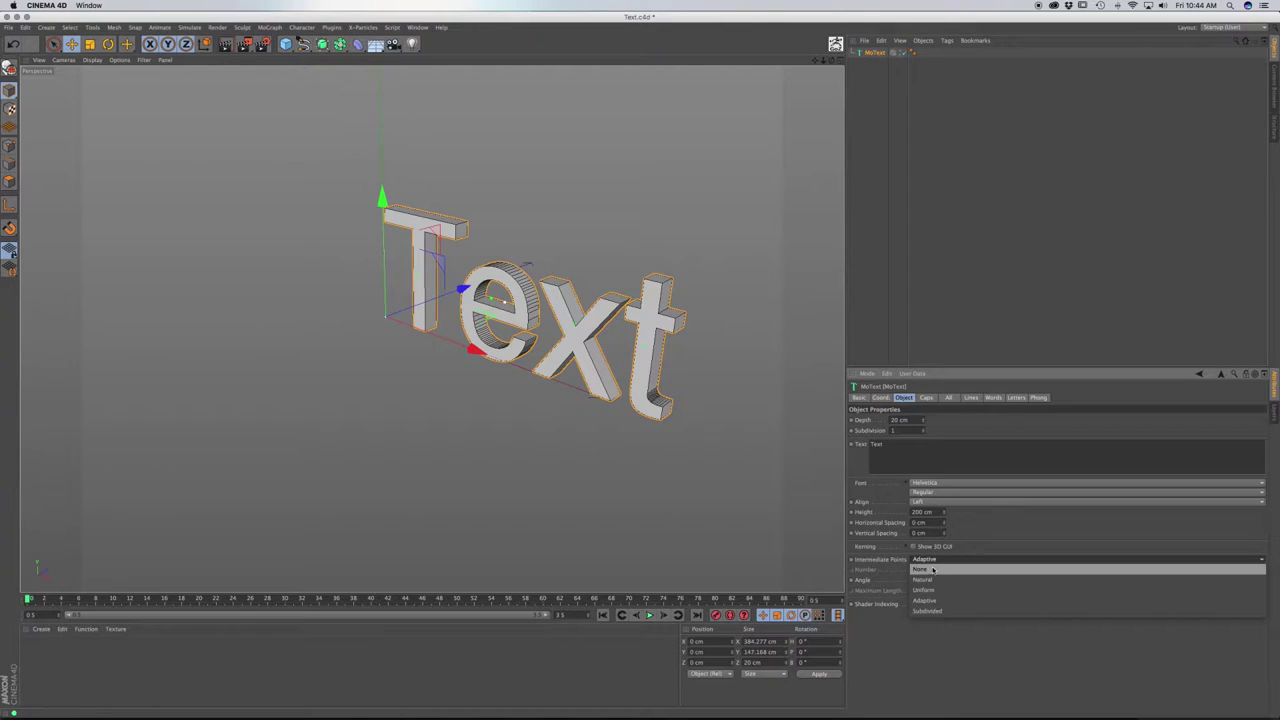
{"action": "left_click", "coordinate": [934, 579]}
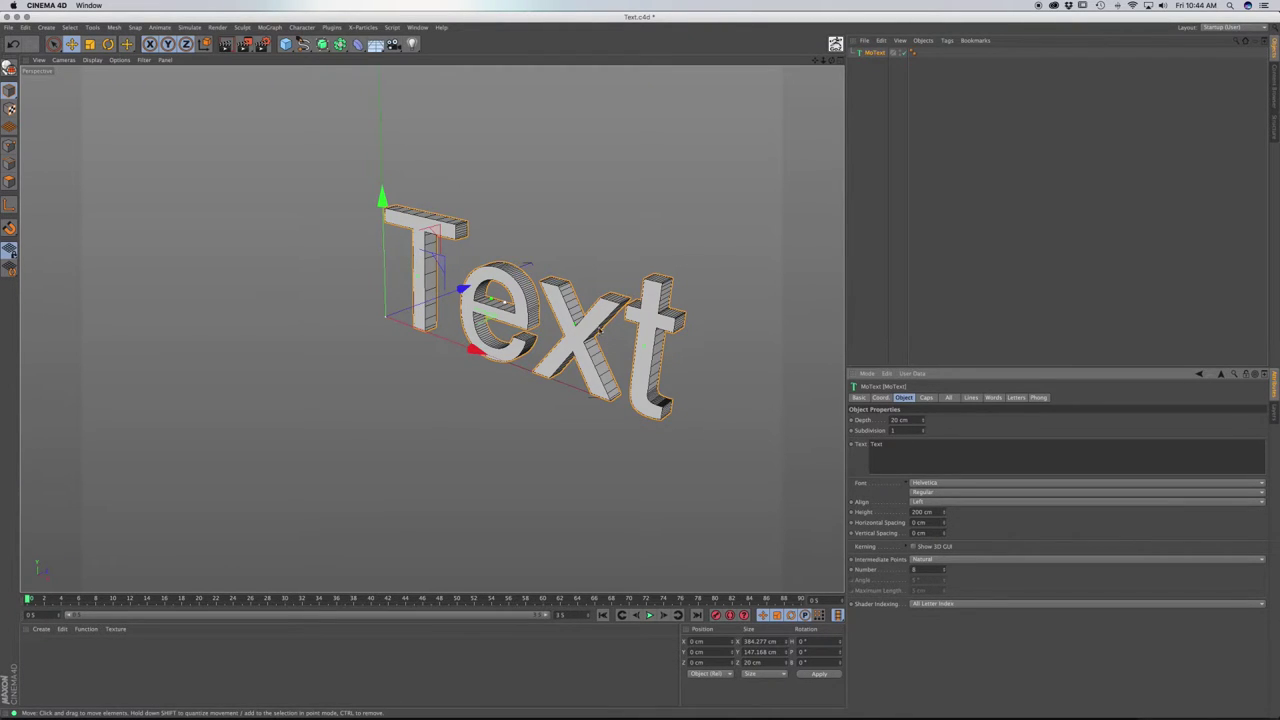
{"action": "left_click", "coordinate": [923, 429]}
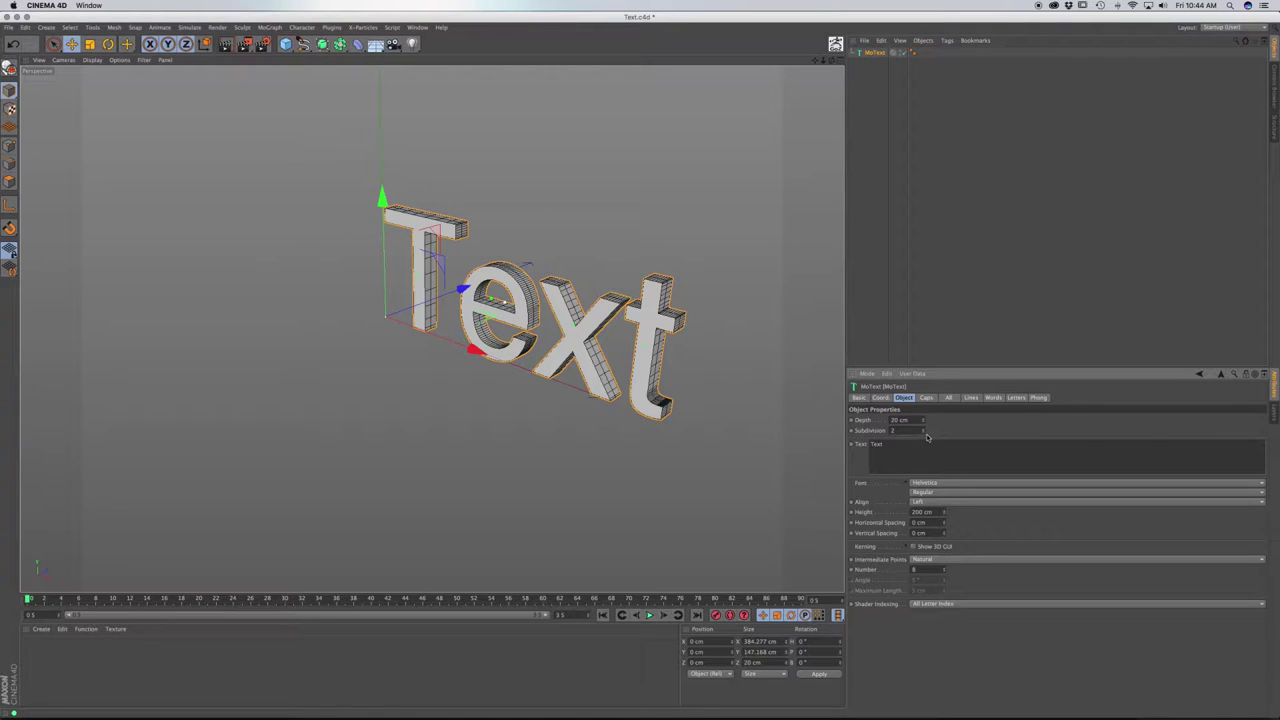
{"action": "left_click", "coordinate": [923, 432]}
- Keep the start cap as Cap, set cap Type to Quadrangles, and enable Regular Grid at 10 cm
{"action": "left_click", "coordinate": [927, 398]}
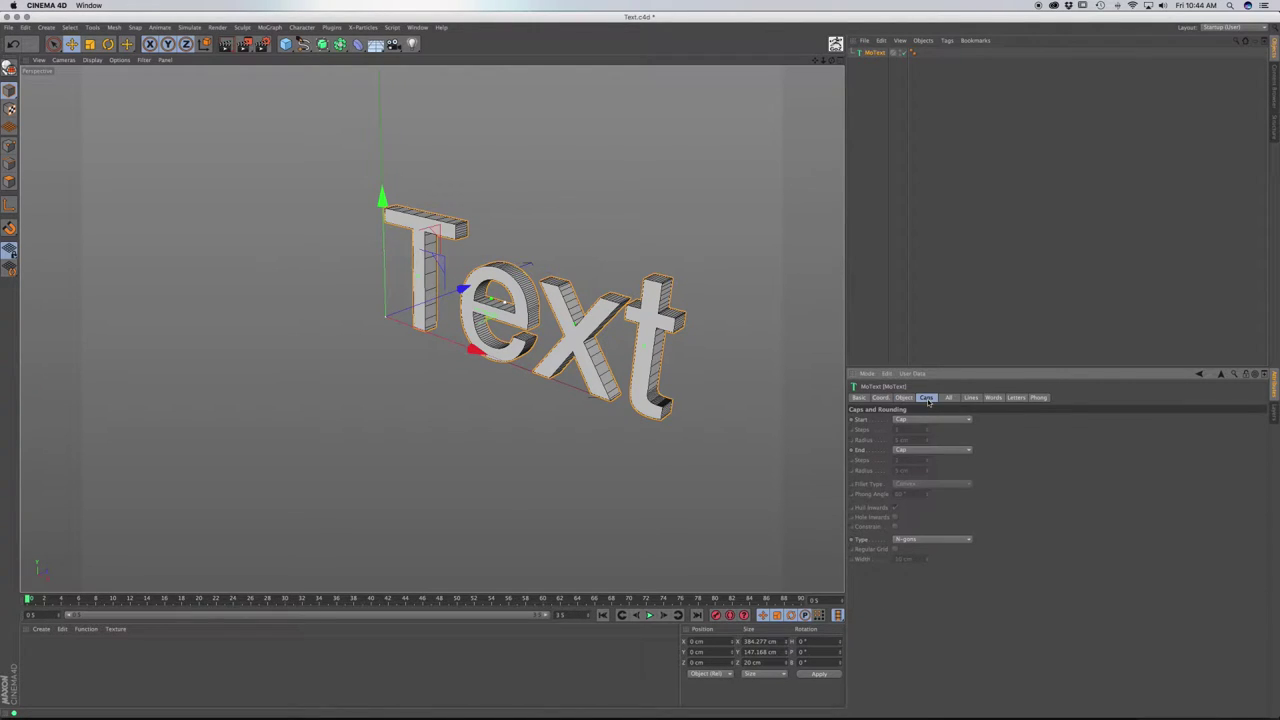
{"action": "left_click", "coordinate": [923, 421]}
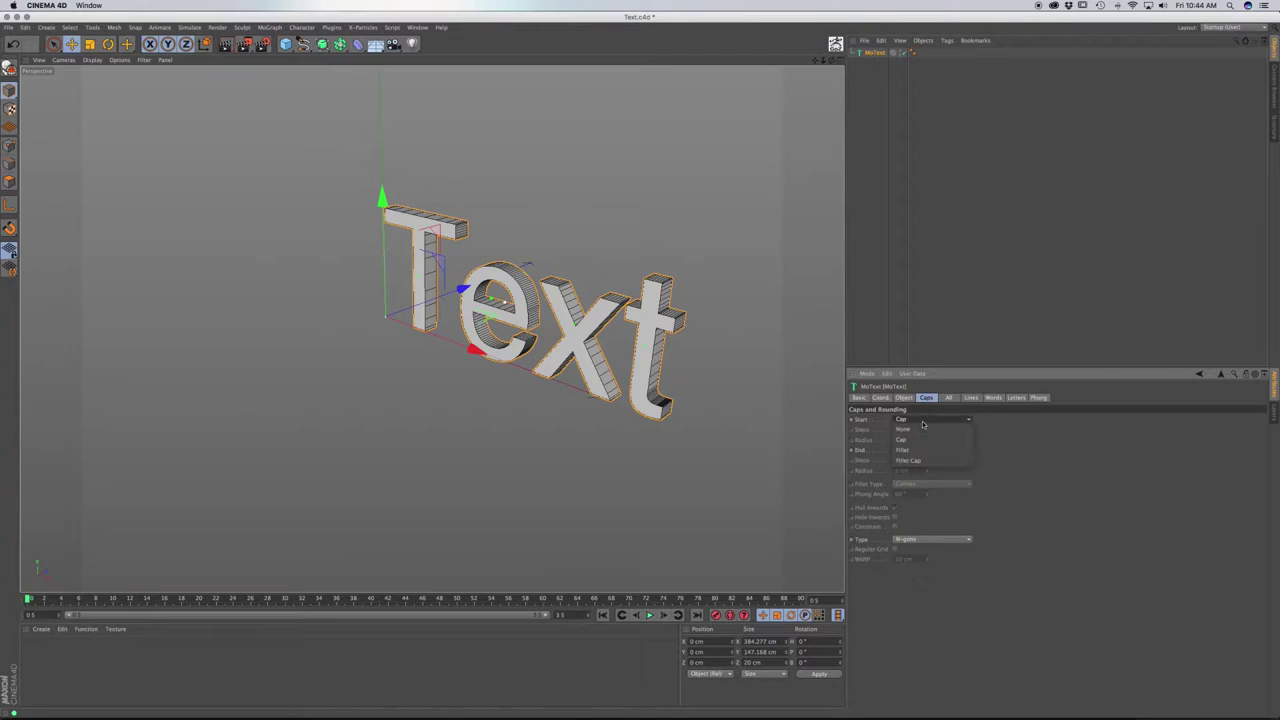
{"action": "left_click", "coordinate": [1058, 533]}
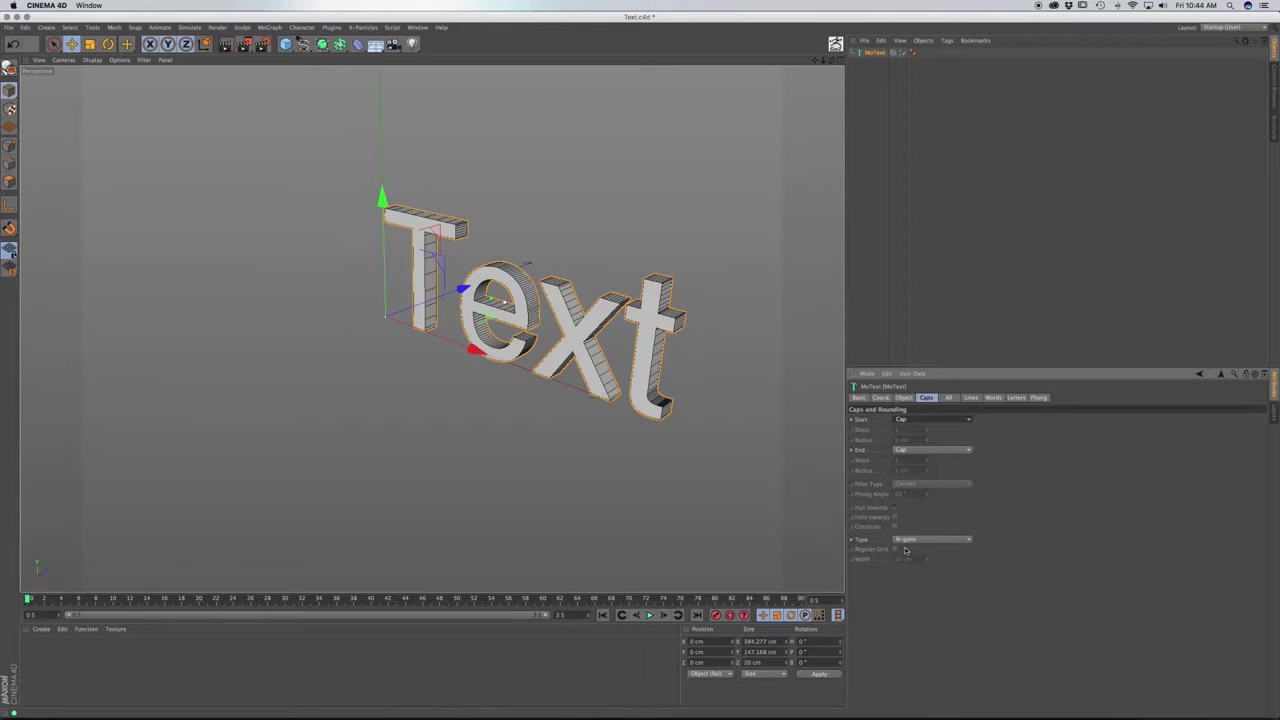
{"action": "left_click", "coordinate": [919, 542]}
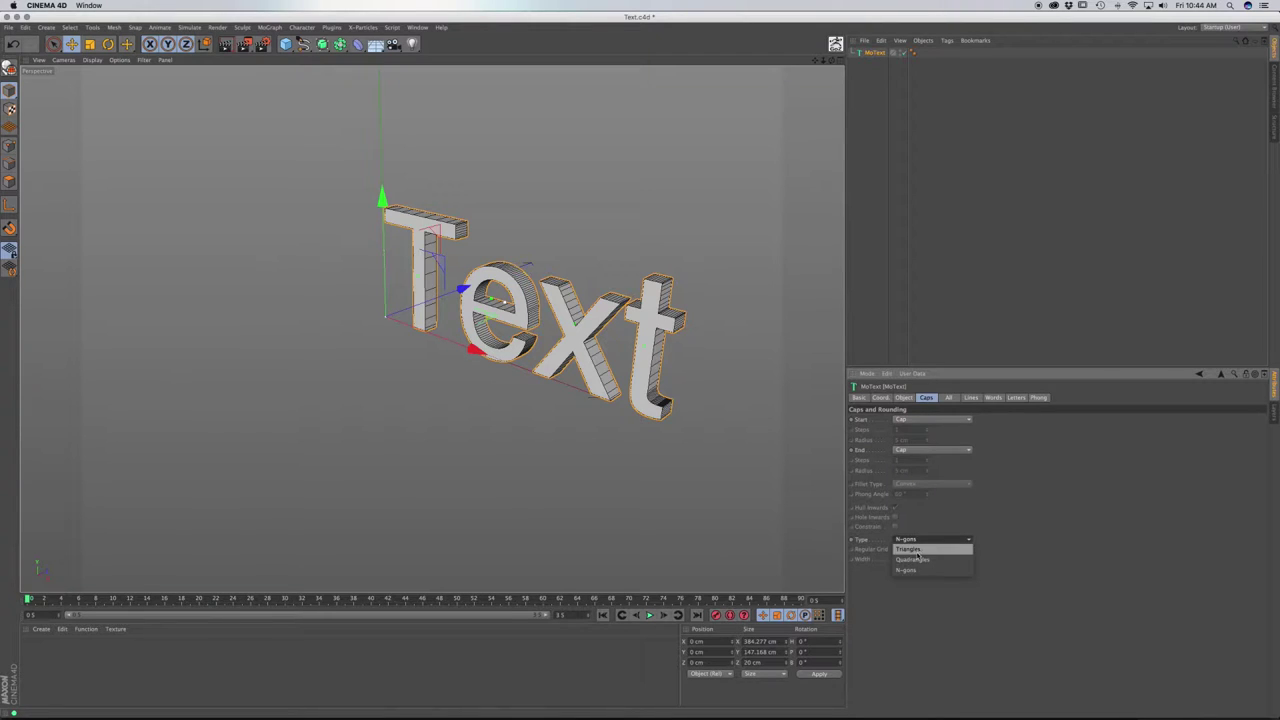
{"action": "left_click", "coordinate": [918, 561]}
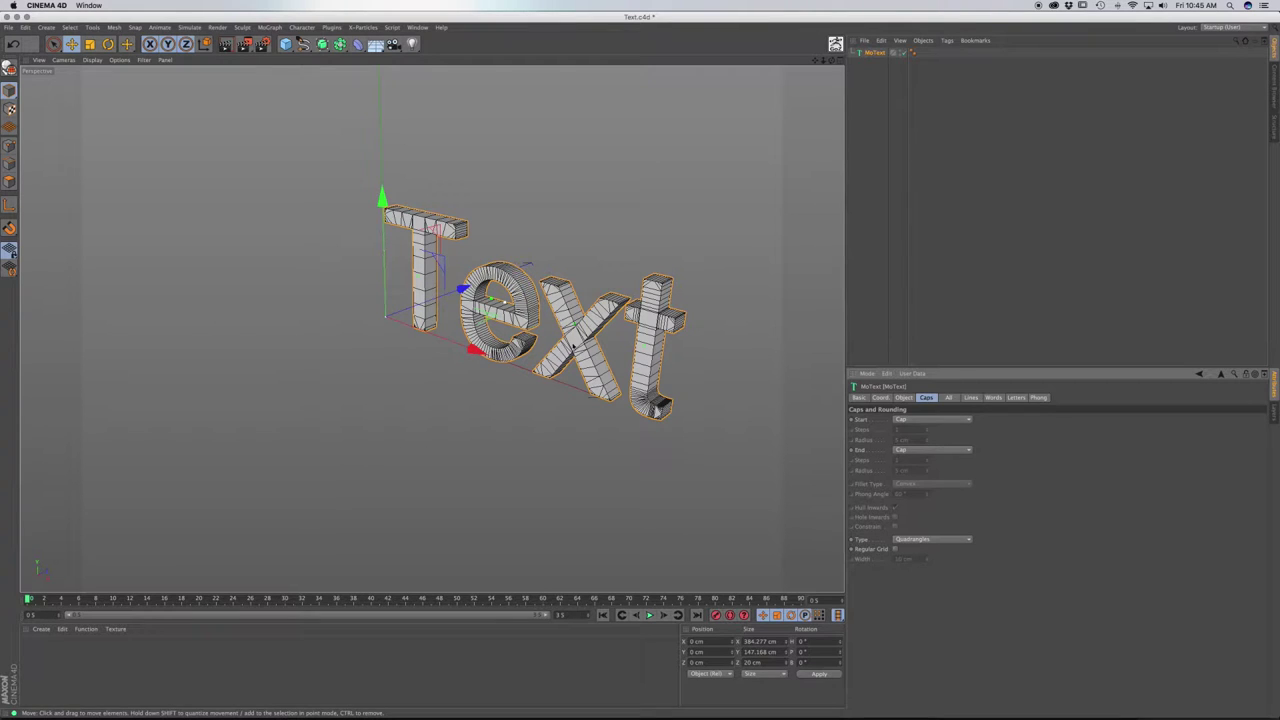
{"action": "left_click", "coordinate": [895, 550]}
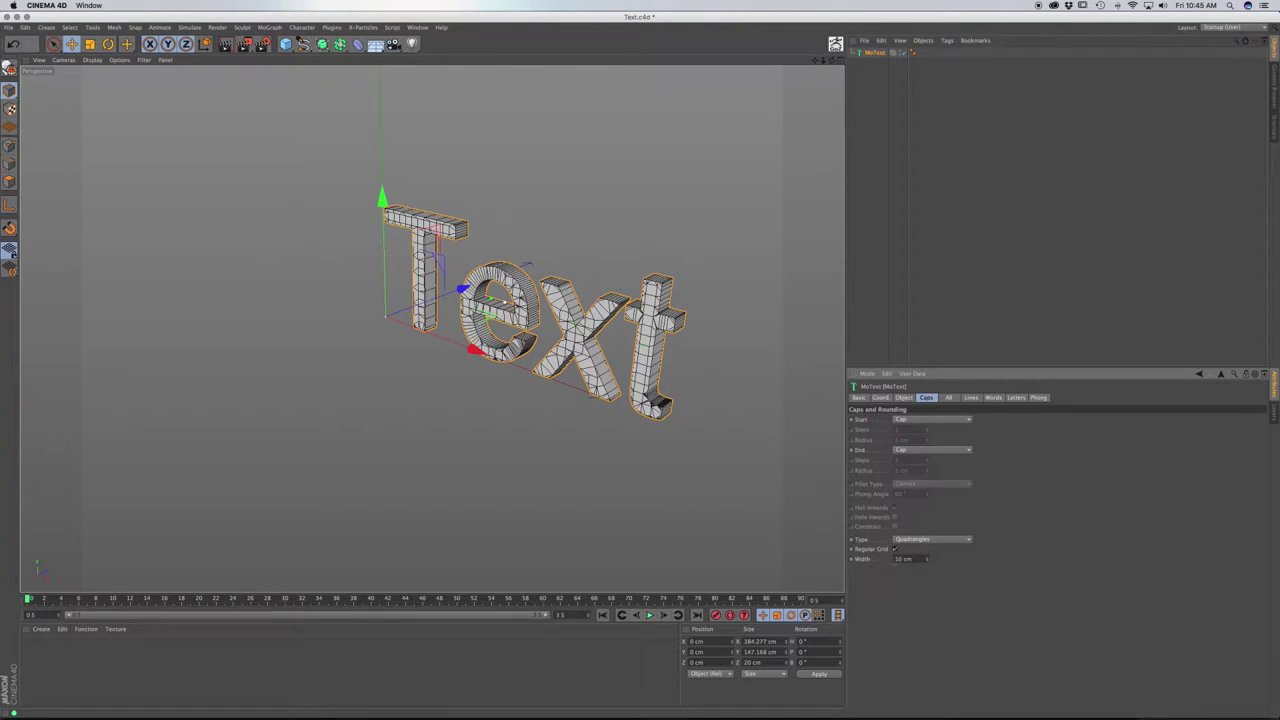
- Try cap grid widths of 7 and 5 cm, settling on 8 cm
{"action": "left_click_drag", "start_coordinate": [926, 564], "coordinate": [927, 565]}
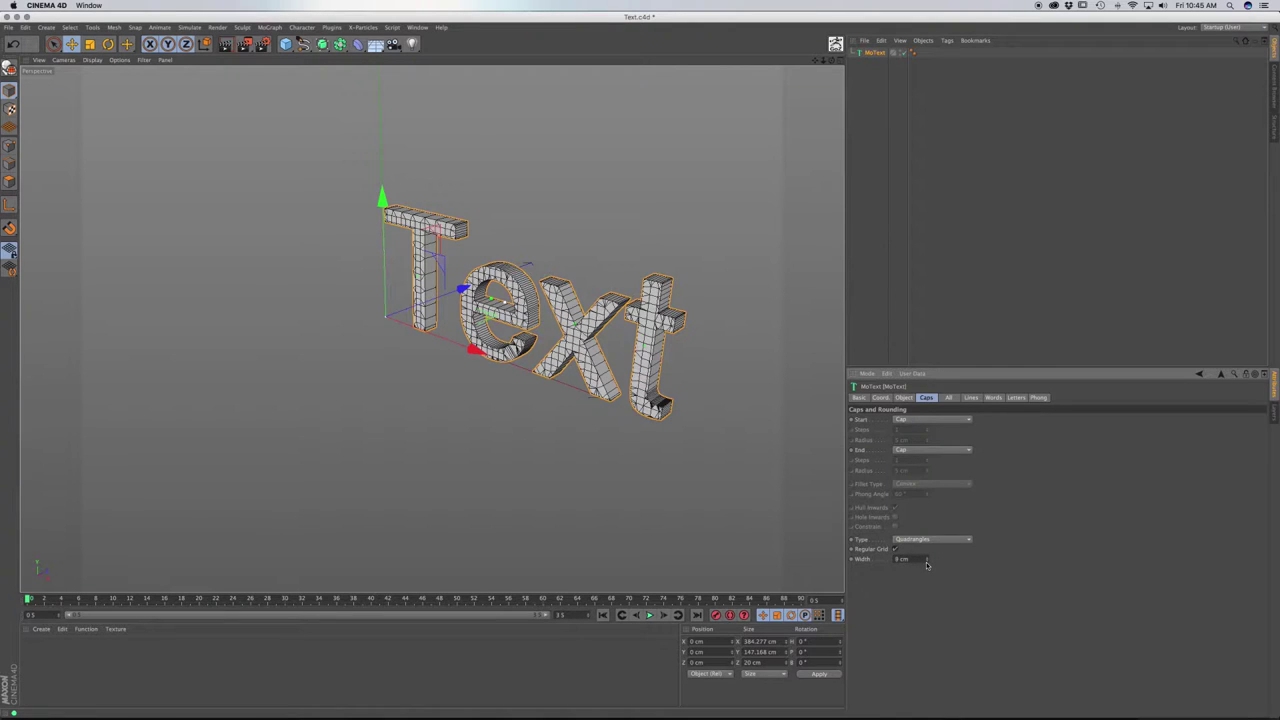
{"action": "left_click", "coordinate": [926, 563]}
{"action": "left_click", "coordinate": [926, 563]}
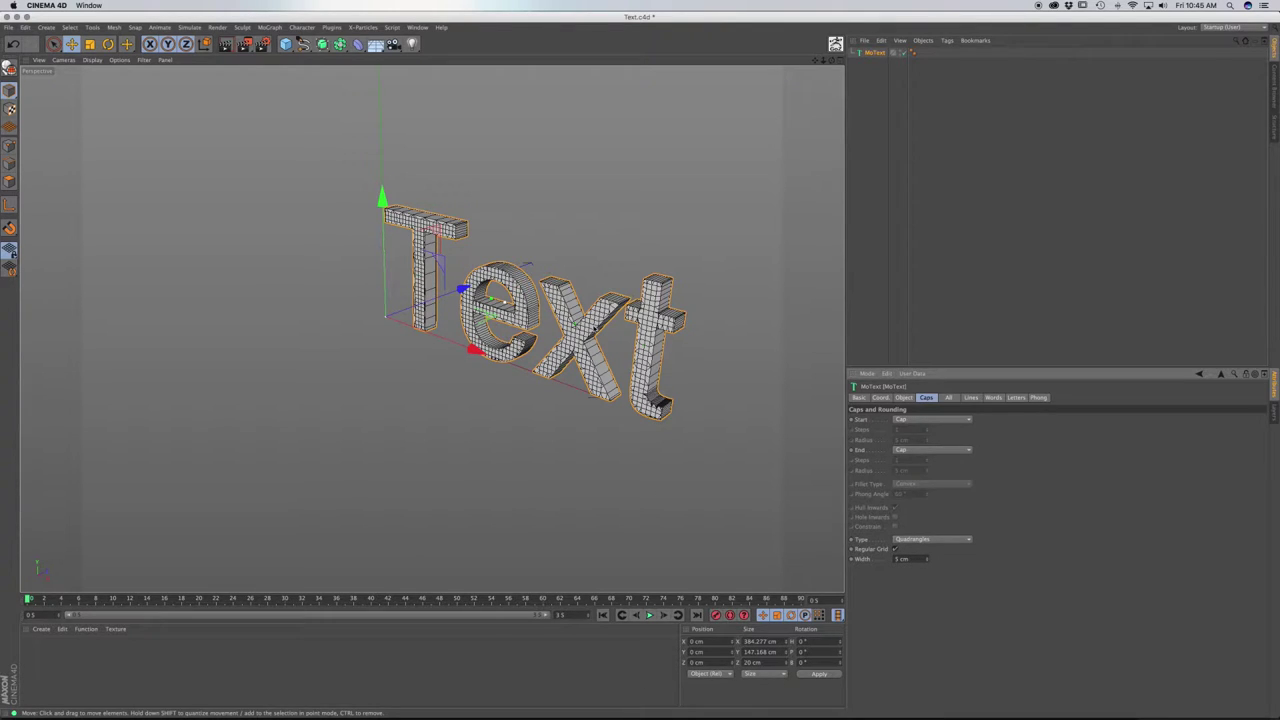
{"action": "left_click", "coordinate": [928, 557]}
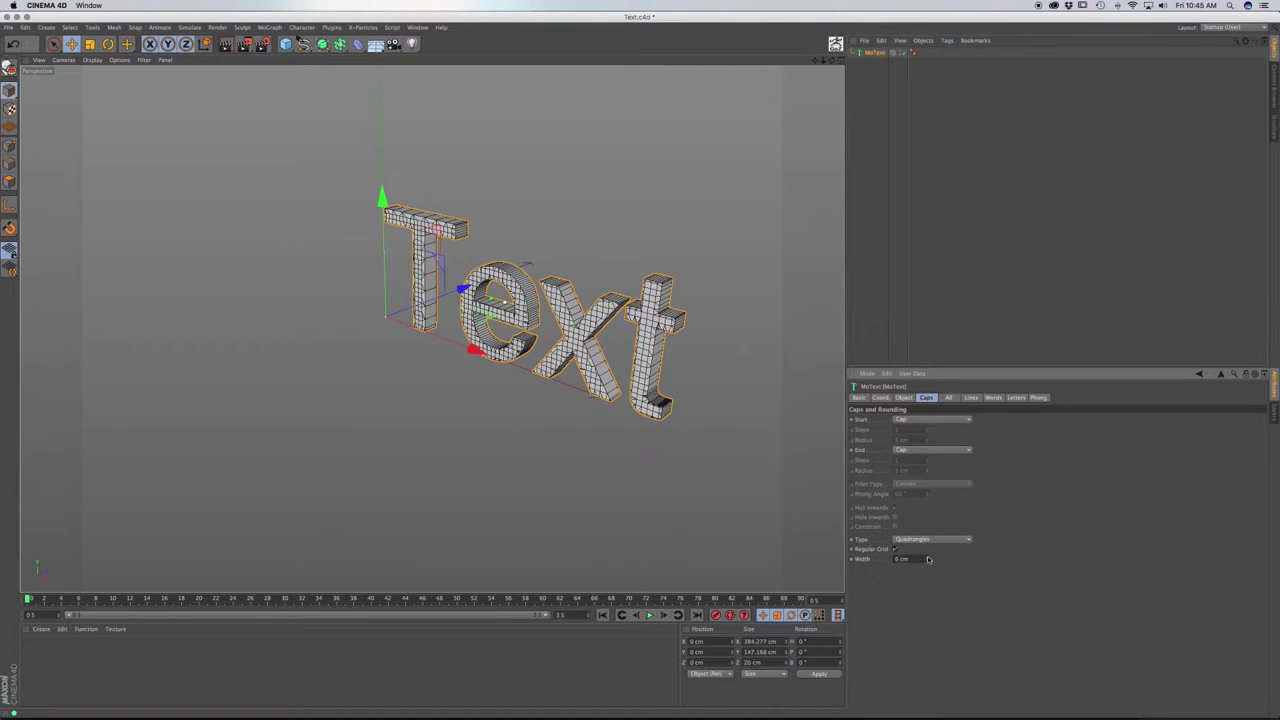
{"action": "left_click", "coordinate": [928, 557]}
{"action": "left_click", "coordinate": [928, 557]}
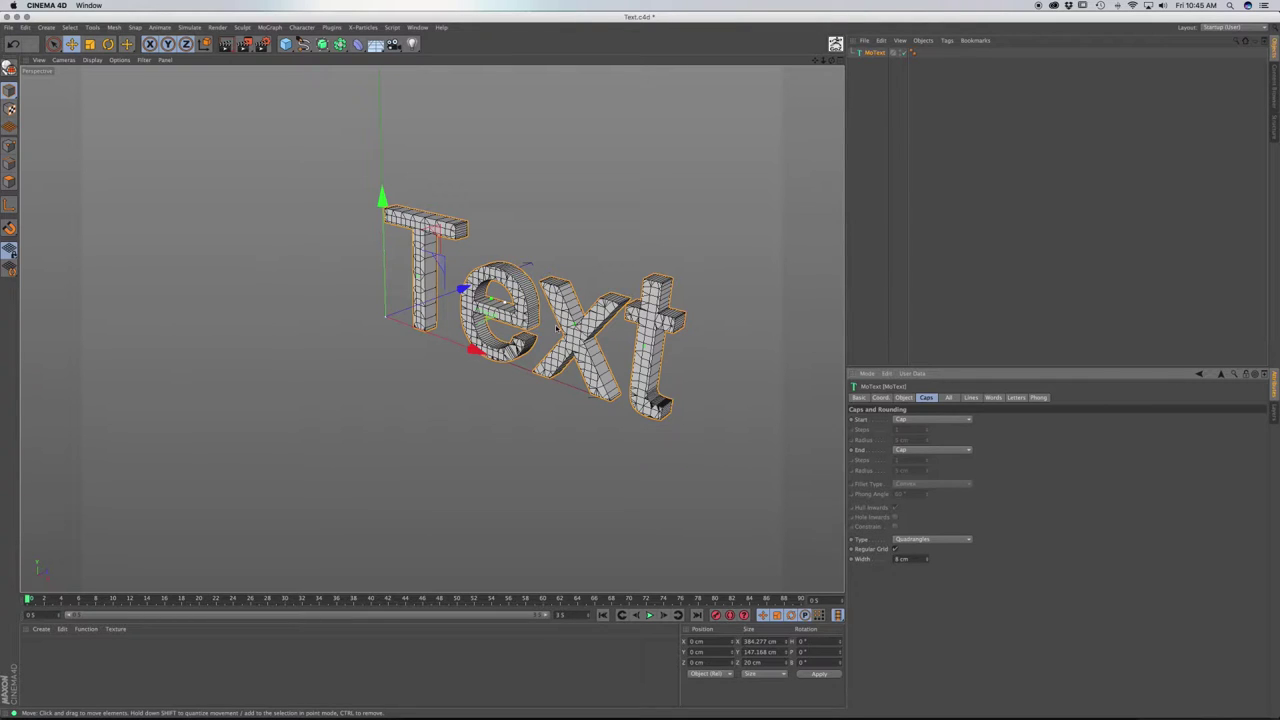
{"action": "left_click", "coordinate": [903, 397]}
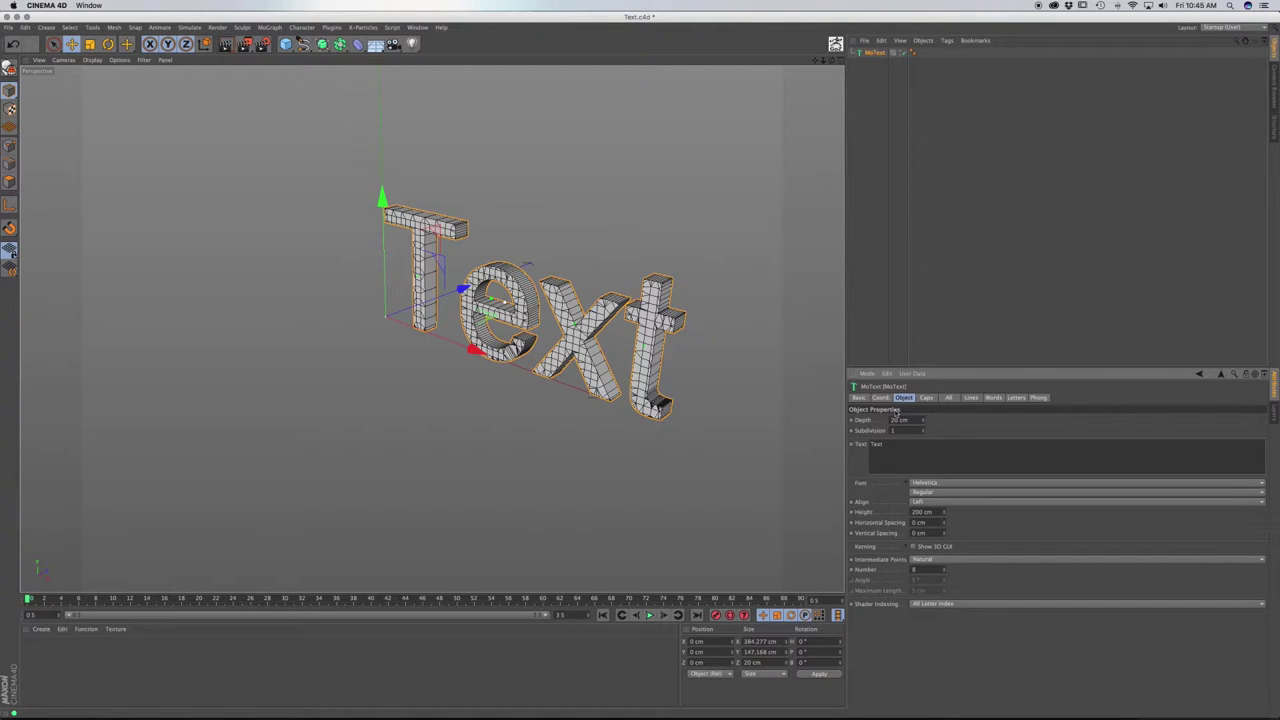
- Raise the text's depth Subdivision to 2 and make the MoText editable
{"action": "left_click", "coordinate": [922, 429]}
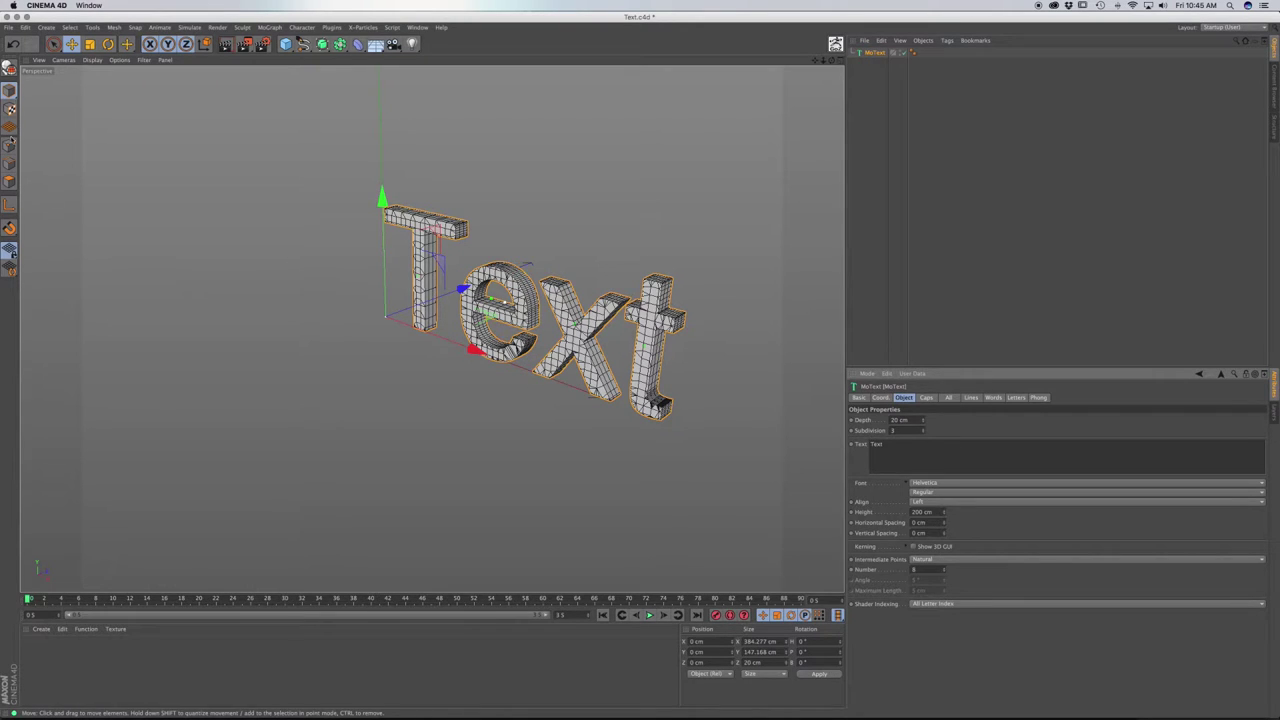
{"action": "left_click", "coordinate": [9, 68]}
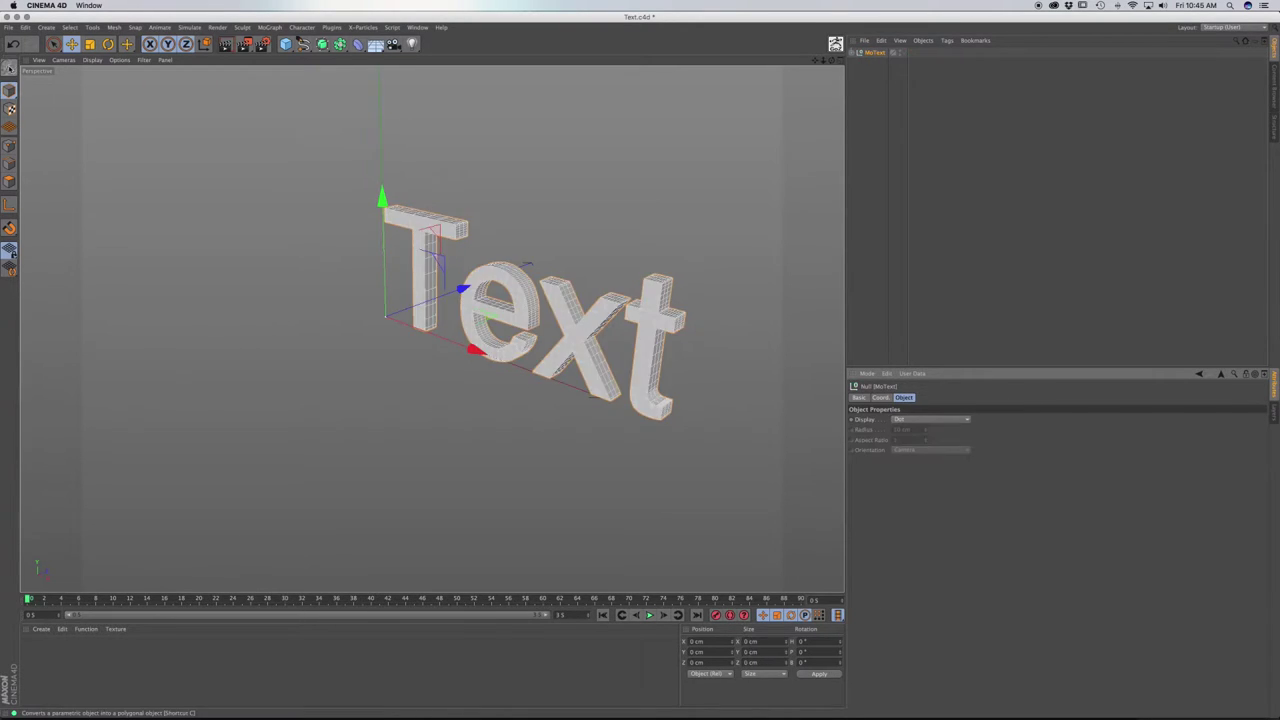
- Expand the MoText hierarchy to reveal the T, e, x and t letter objects and select the T Extrude
{"action": "left_click", "coordinate": [853, 52]}
{"action": "left_click", "coordinate": [858, 62]}
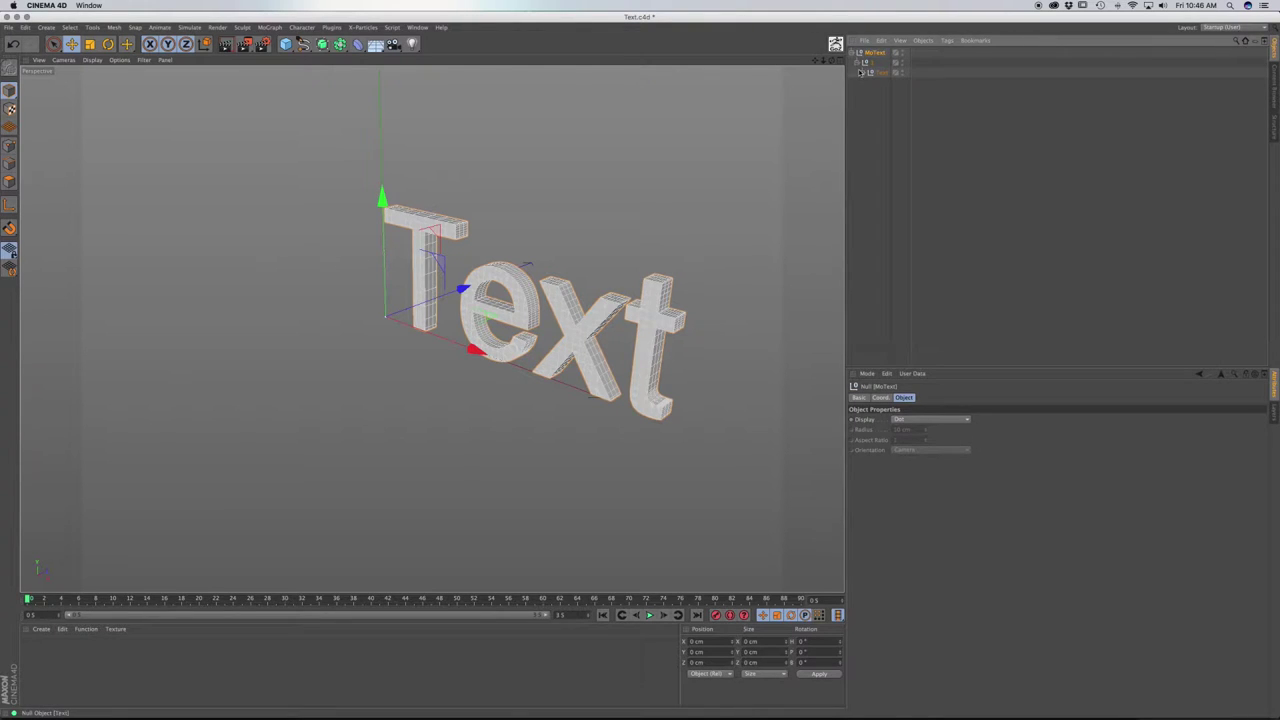
{"action": "left_click", "coordinate": [862, 73]}
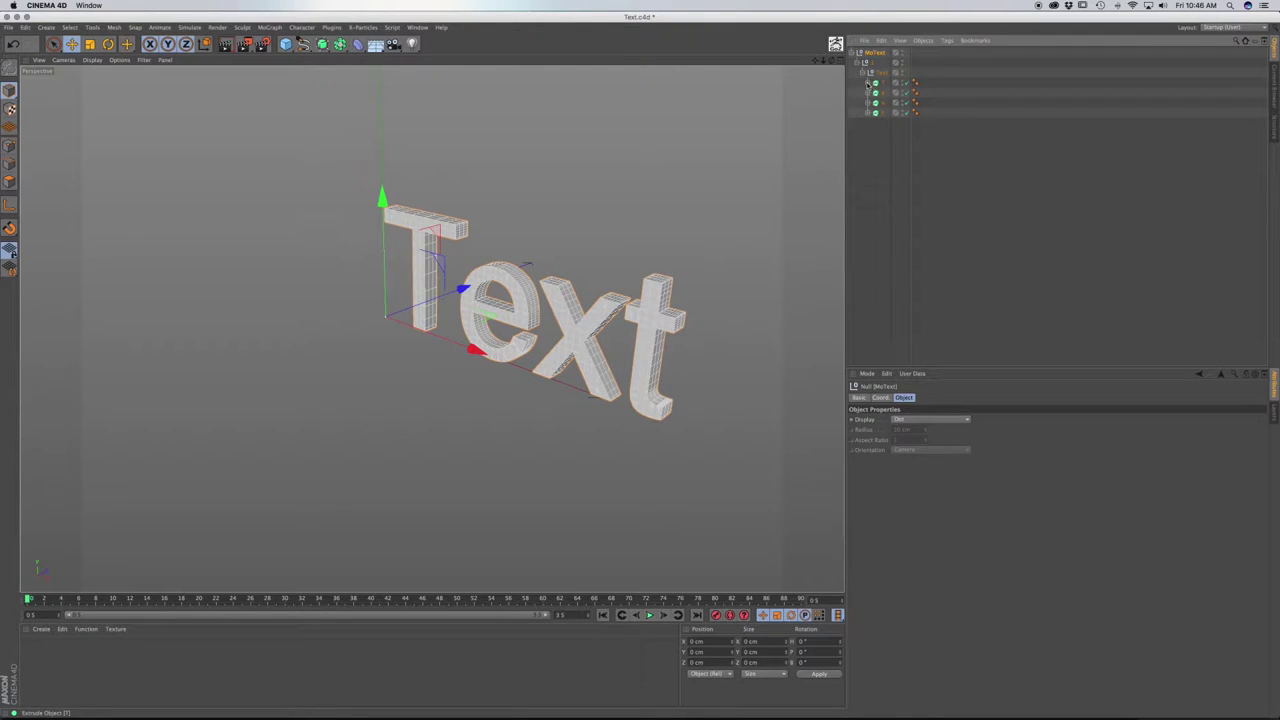
{"action": "left_click_drag", "start_coordinate": [859, 81], "coordinate": [884, 95]}
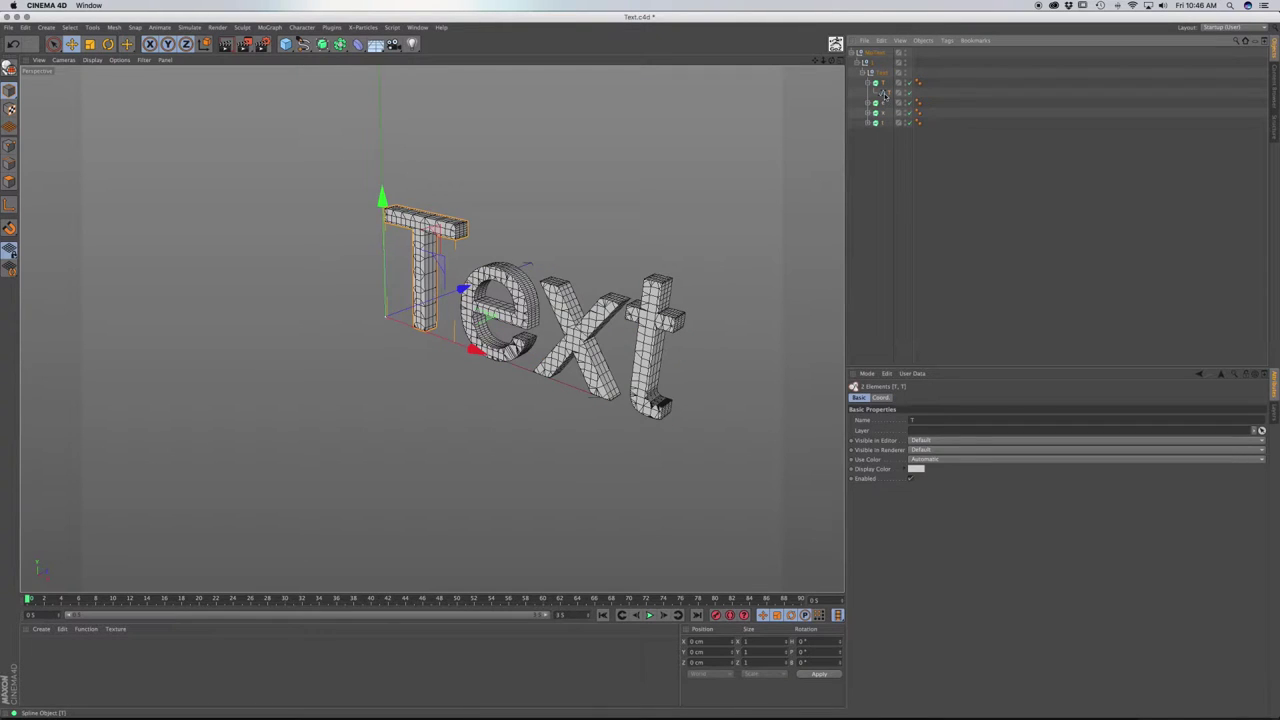
{"action": "right_click", "coordinate": [883, 93]}
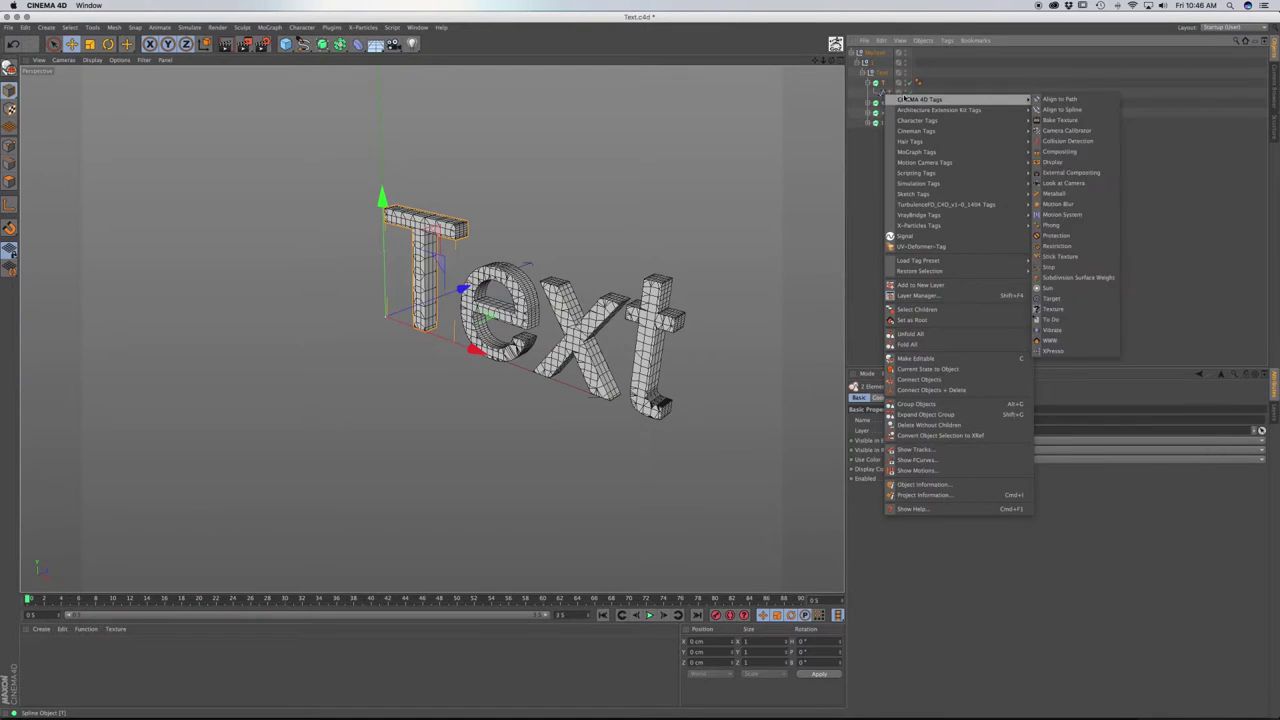
{"action": "mouse_move", "coordinate": [920, 99]}
{"action": "left_click", "coordinate": [876, 84]}
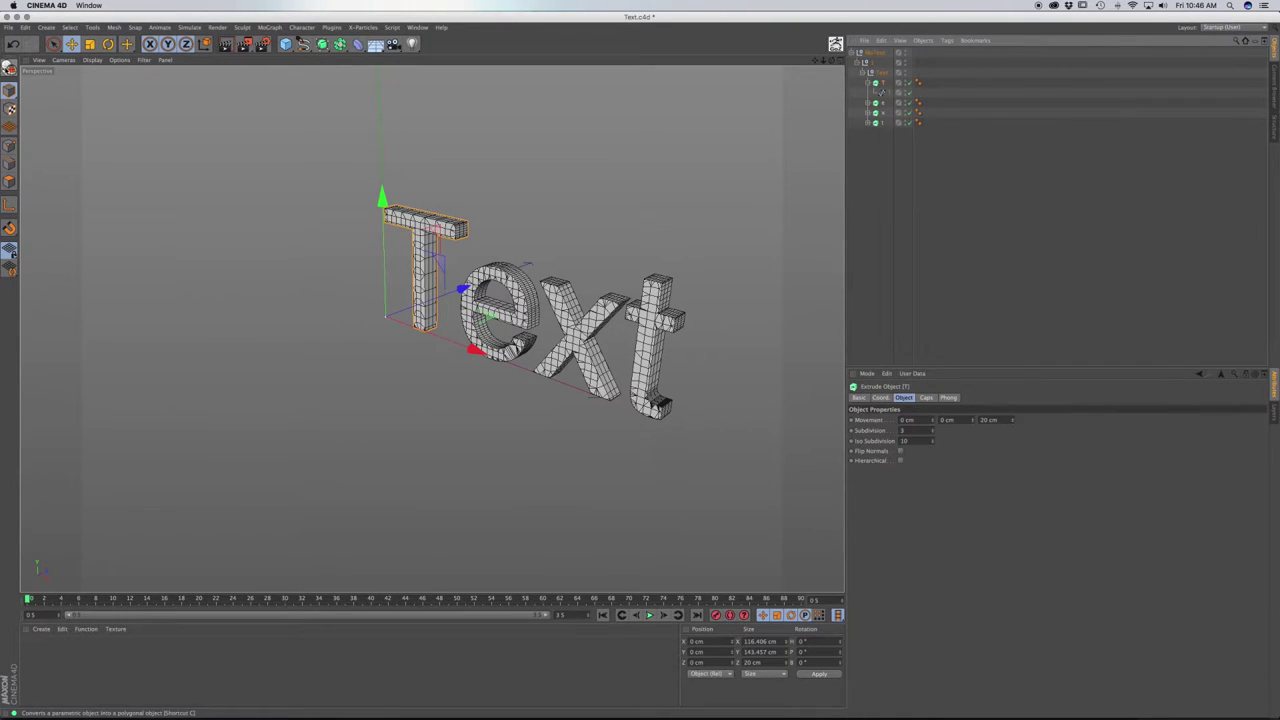
- Make the T editable and connect its body and caps into T.1
{"action": "key", "text": "c"}
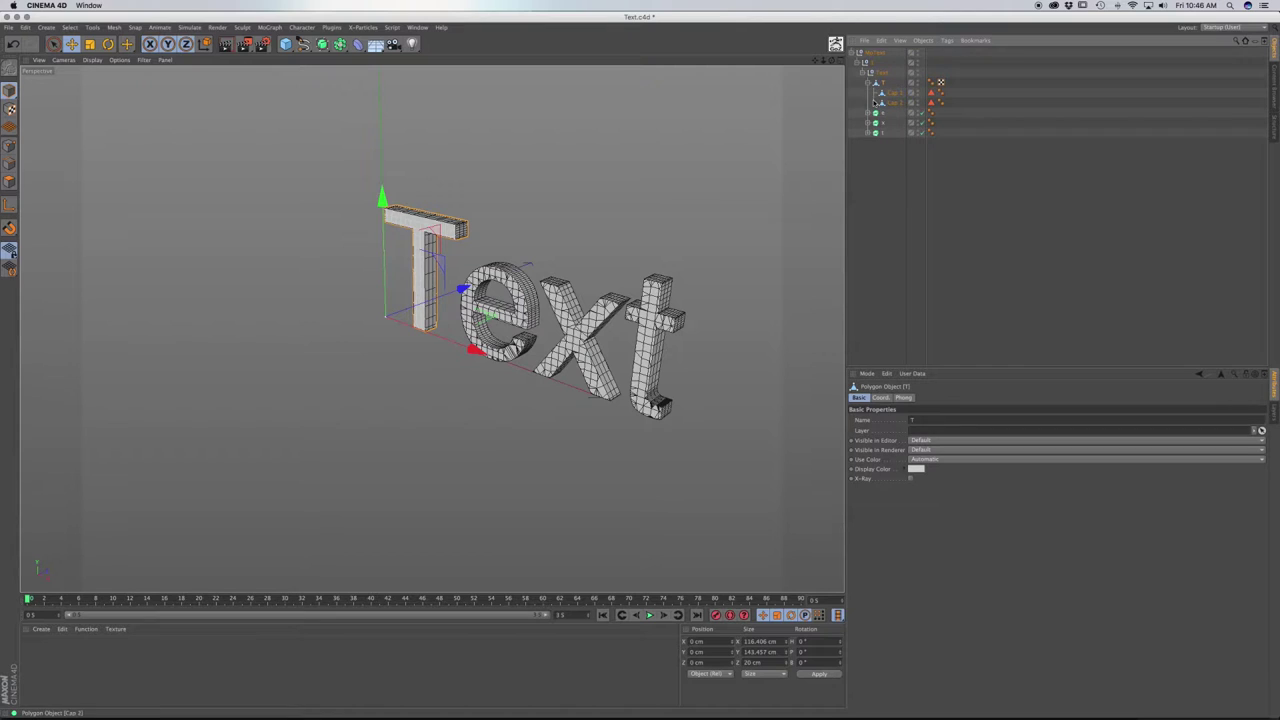
{"action": "left_click", "coordinate": [886, 103]}
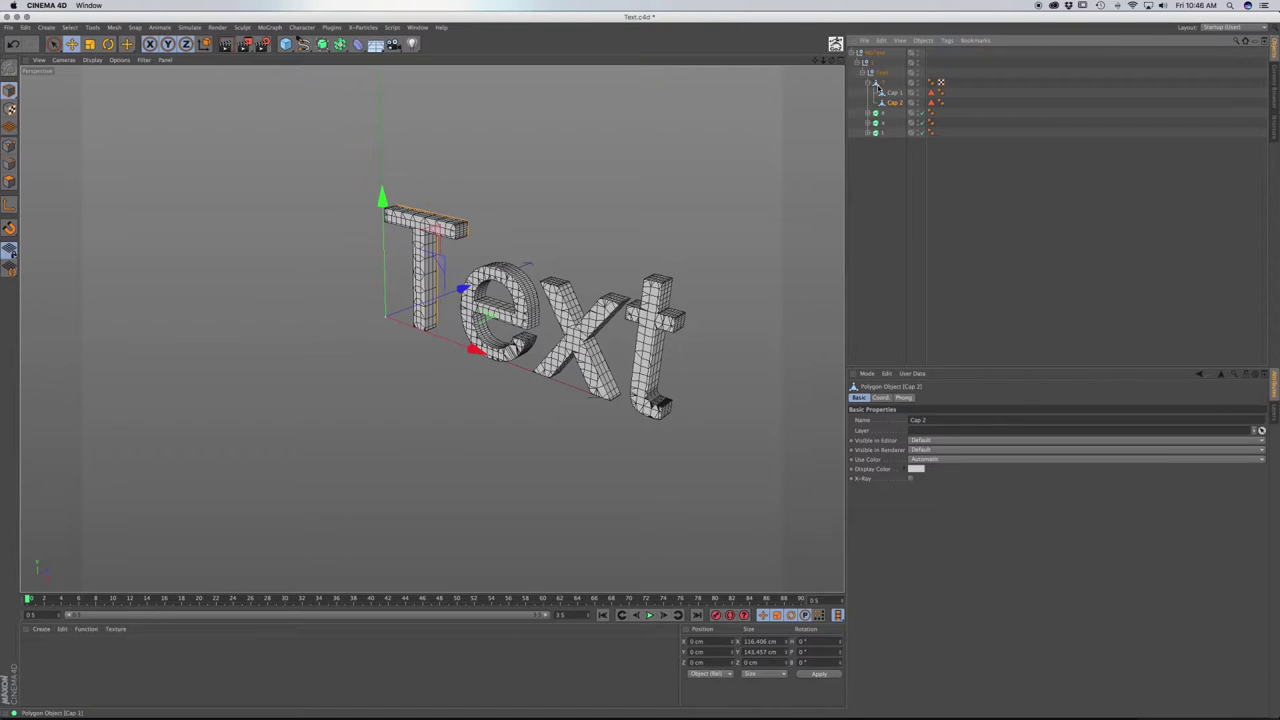
{"action": "left_click", "coordinate": [876, 84], "text": "ctrl"}
{"action": "right_click", "coordinate": [883, 93]}
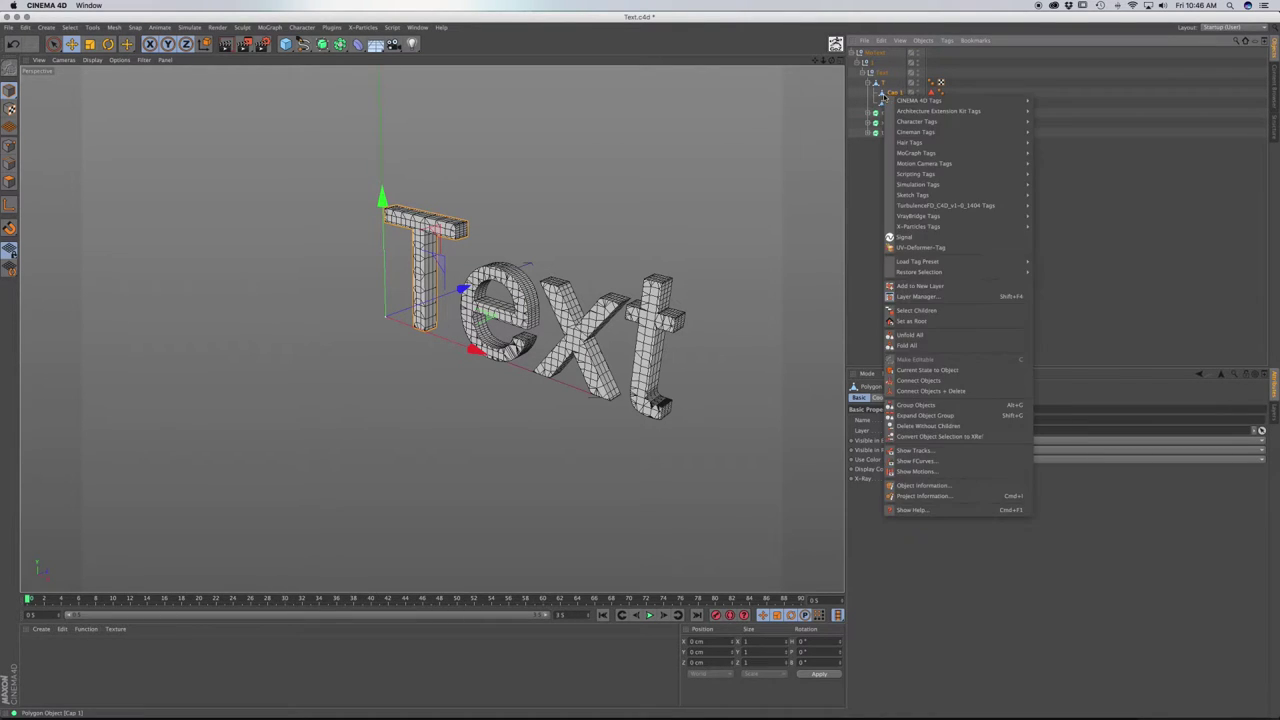
{"action": "left_click", "coordinate": [945, 391]}
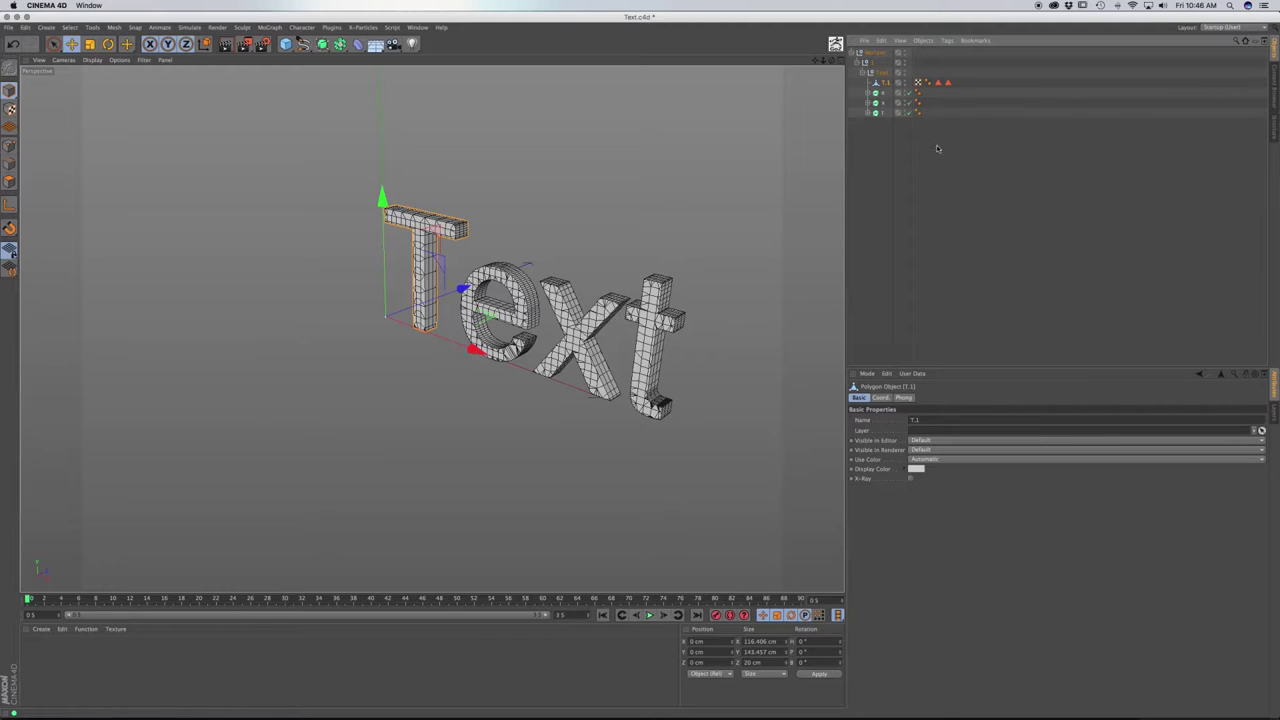
- Convert the e, x and t letters to polygon objects and expand them to show Cap 1 and Cap 2
{"action": "left_click", "coordinate": [868, 93]}
{"action": "left_click", "coordinate": [877, 93]}
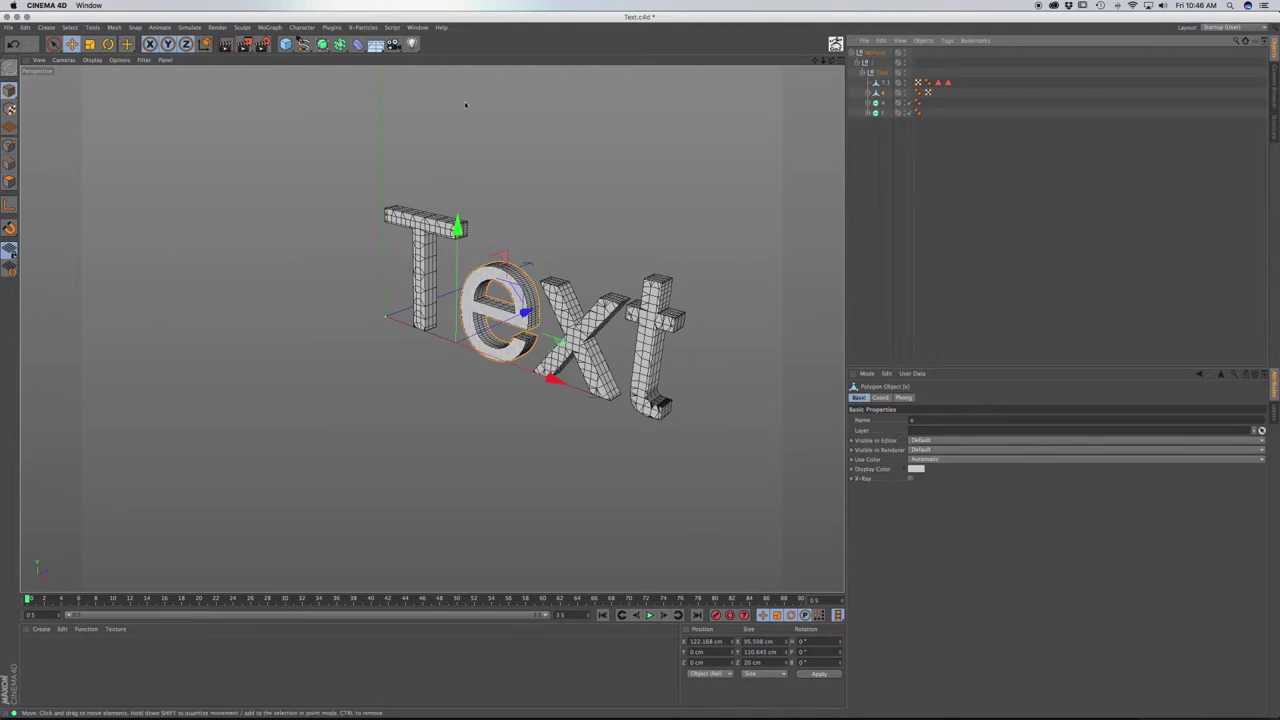
{"action": "left_click", "coordinate": [885, 112]}
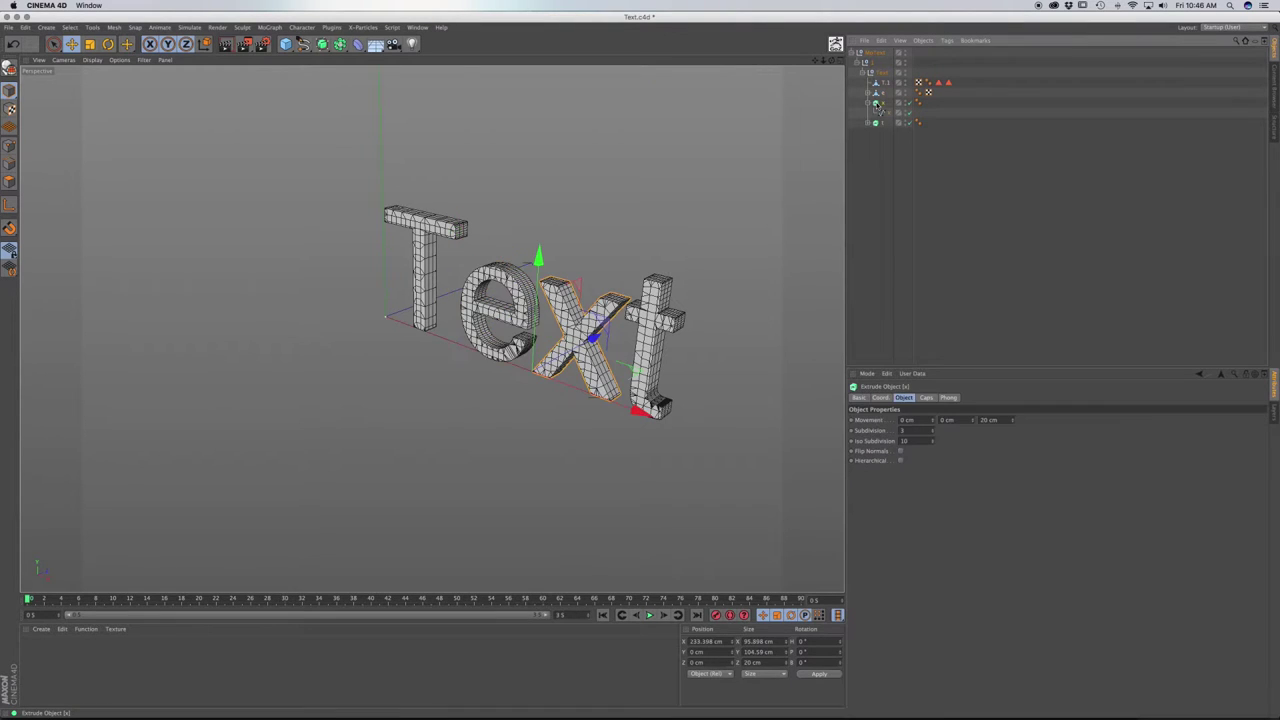
{"action": "left_click", "coordinate": [9, 68]}
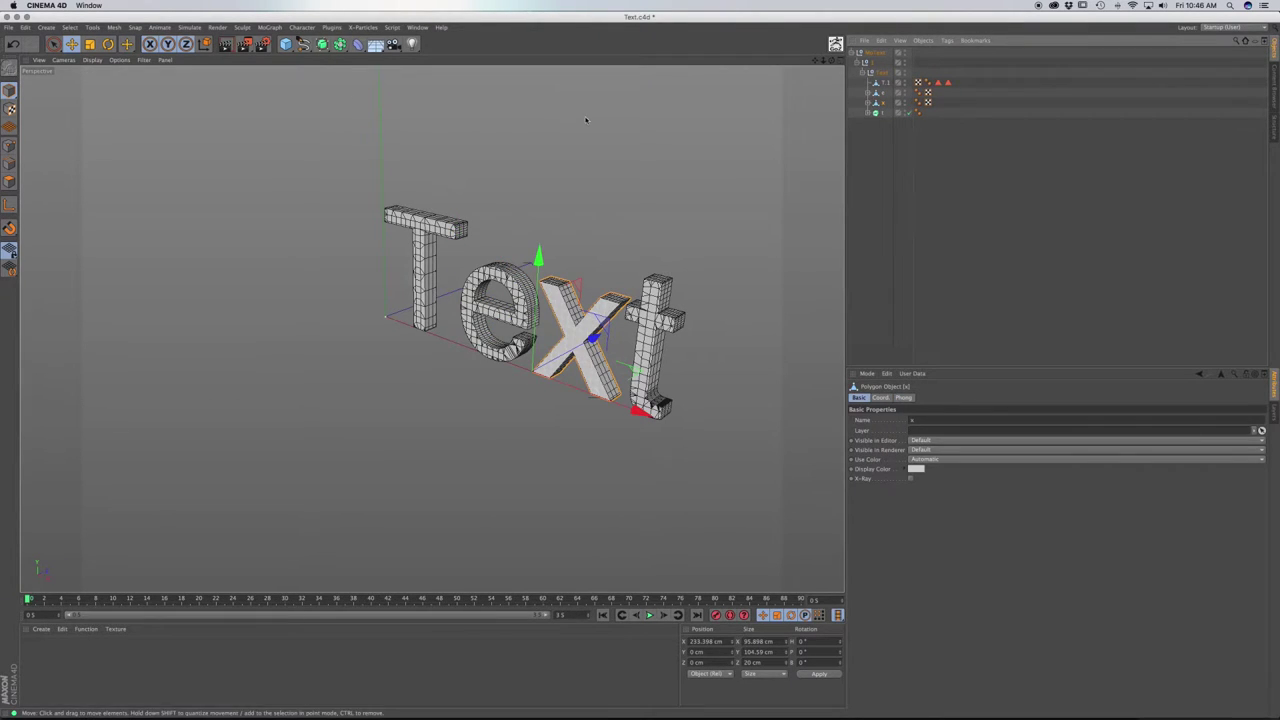
{"action": "left_click", "coordinate": [880, 113]}
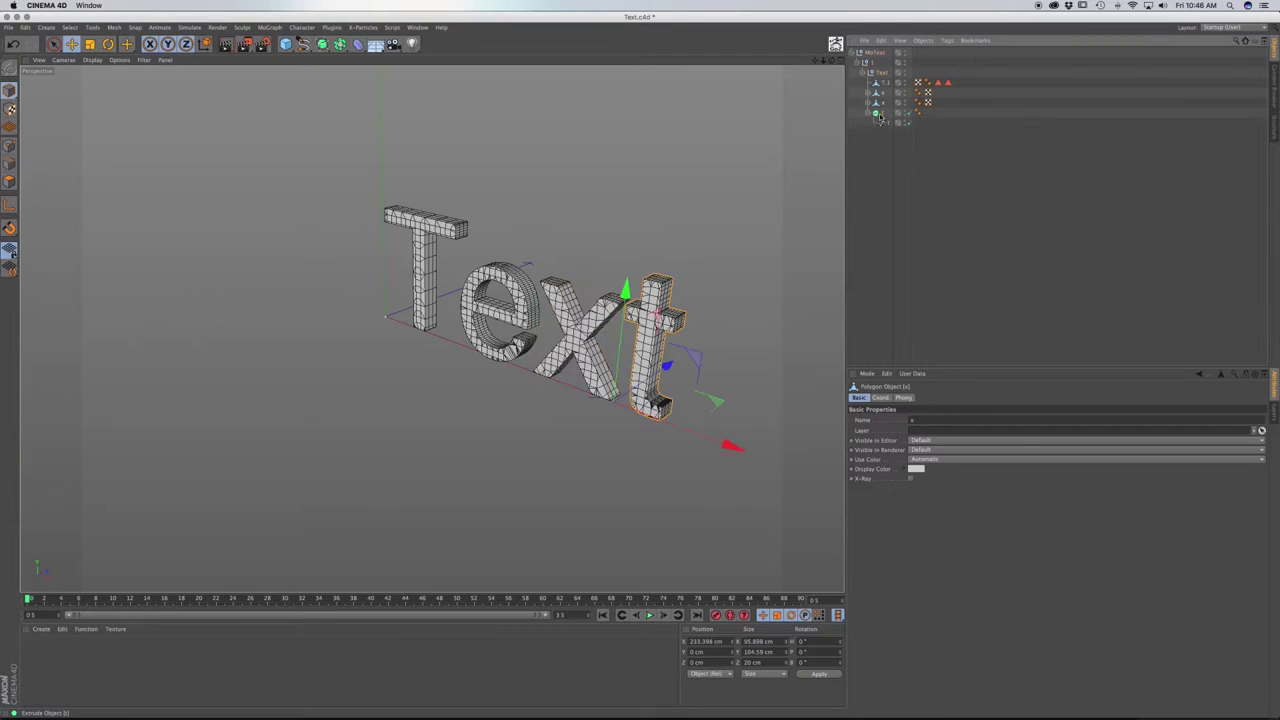
{"action": "left_click", "coordinate": [9, 68]}
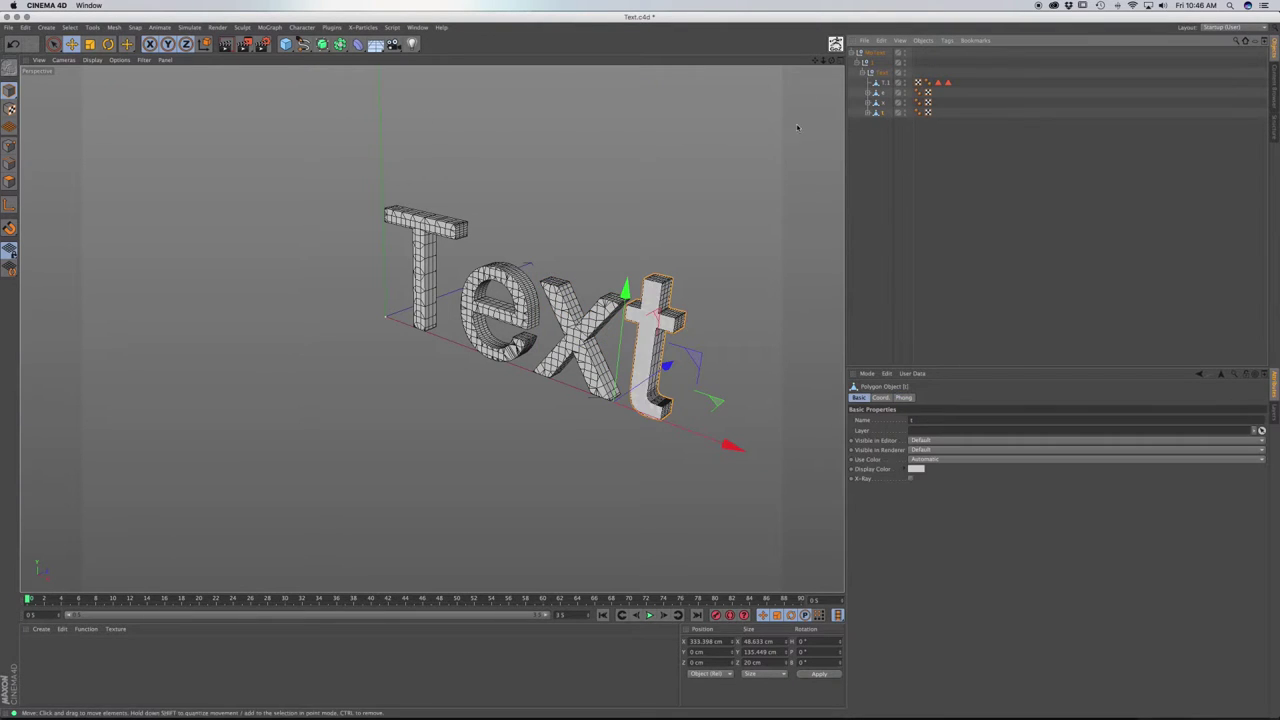
{"action": "left_click", "coordinate": [868, 122]}
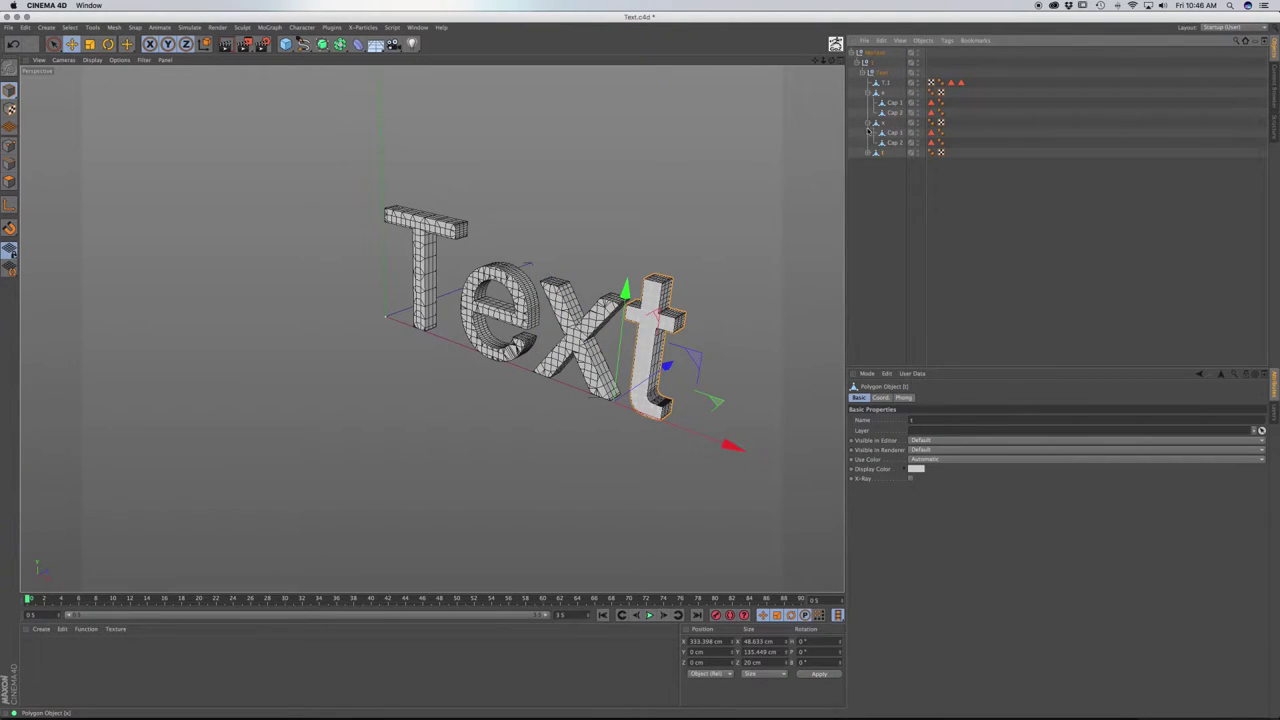
{"action": "left_click", "coordinate": [868, 152]}
{"action": "left_click", "coordinate": [888, 112]}
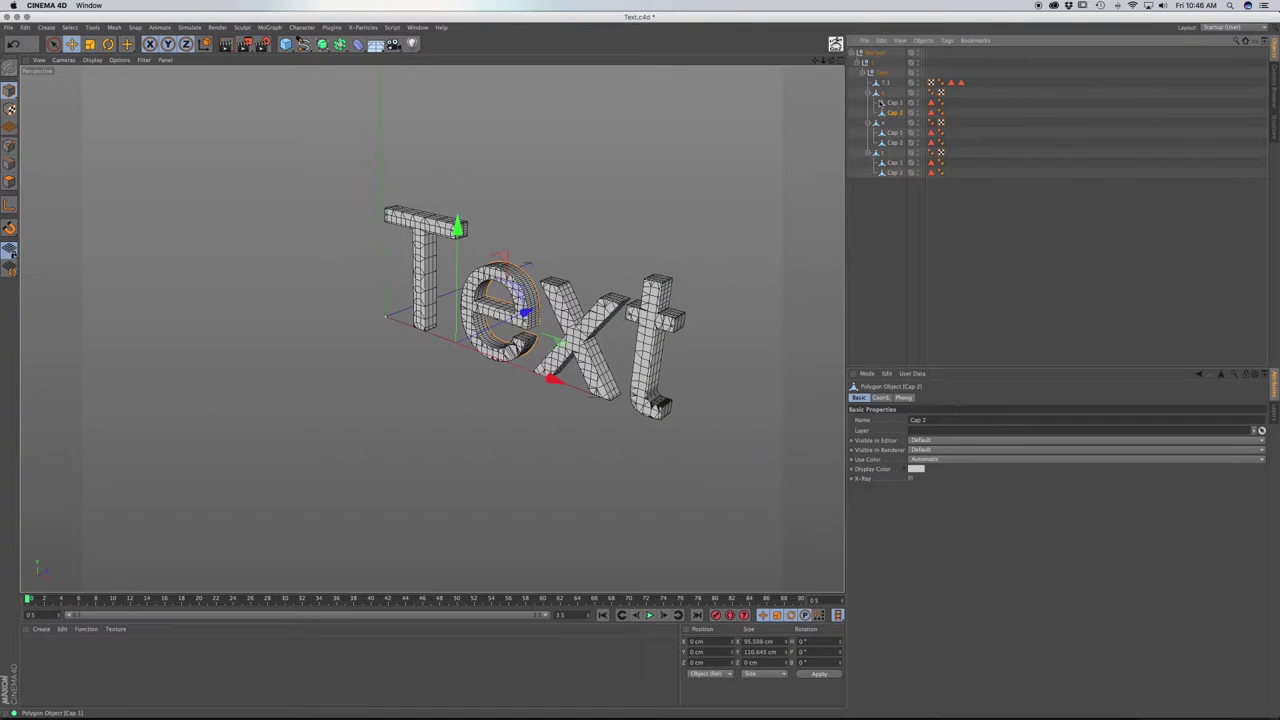
{"action": "left_click", "coordinate": [877, 102], "text": "shift"}
- Connect each of e, x and t with its caps into e.1, x.1 and t.1
{"action": "right_click", "coordinate": [889, 103]}
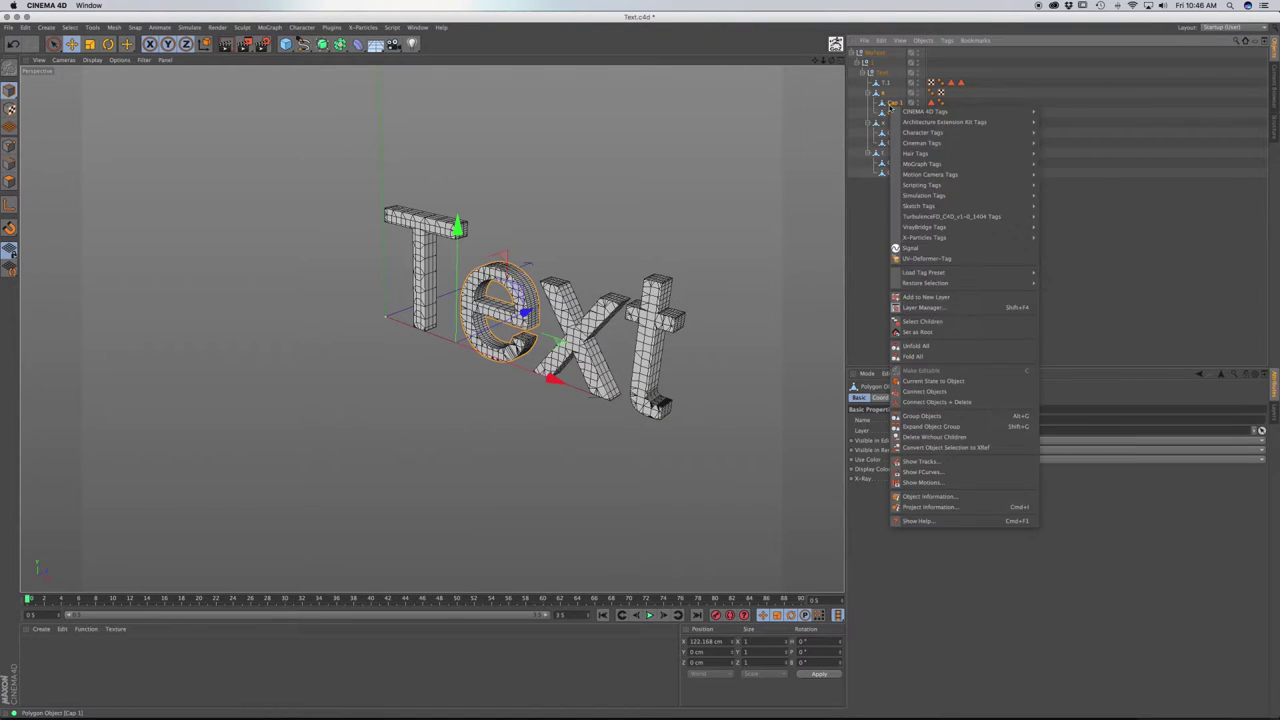
{"action": "left_click", "coordinate": [961, 403]}
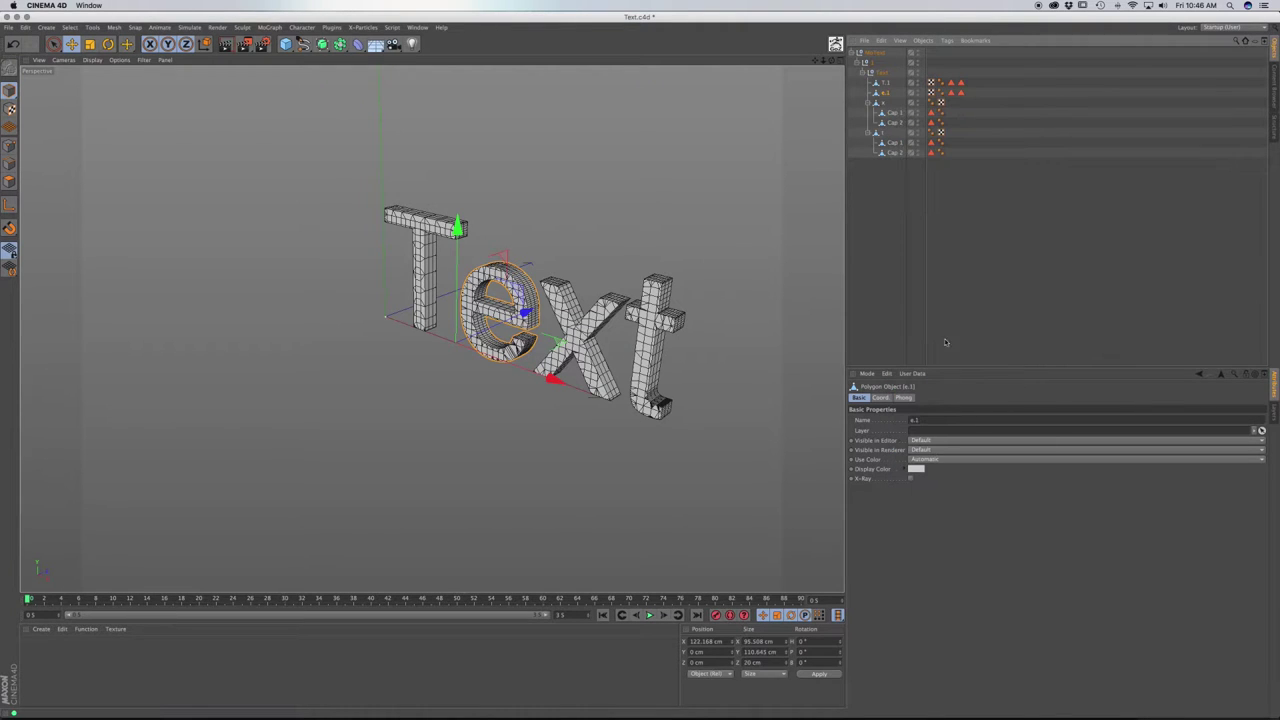
{"action": "left_click", "coordinate": [885, 102]}
{"action": "left_click", "coordinate": [890, 122], "text": "shift"}
{"action": "right_click", "coordinate": [890, 122]}
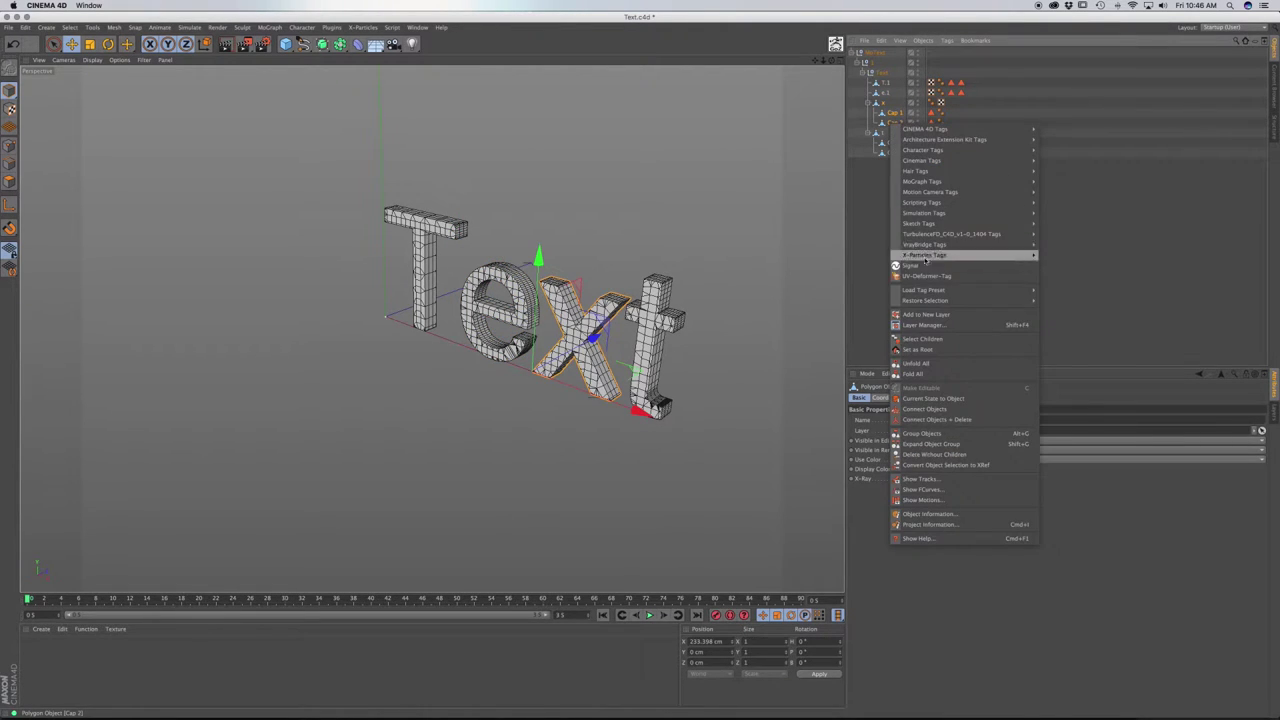
{"action": "left_click", "coordinate": [934, 434]}
{"action": "left_click", "coordinate": [888, 132]}
{"action": "left_click", "coordinate": [888, 133], "text": "shift"}
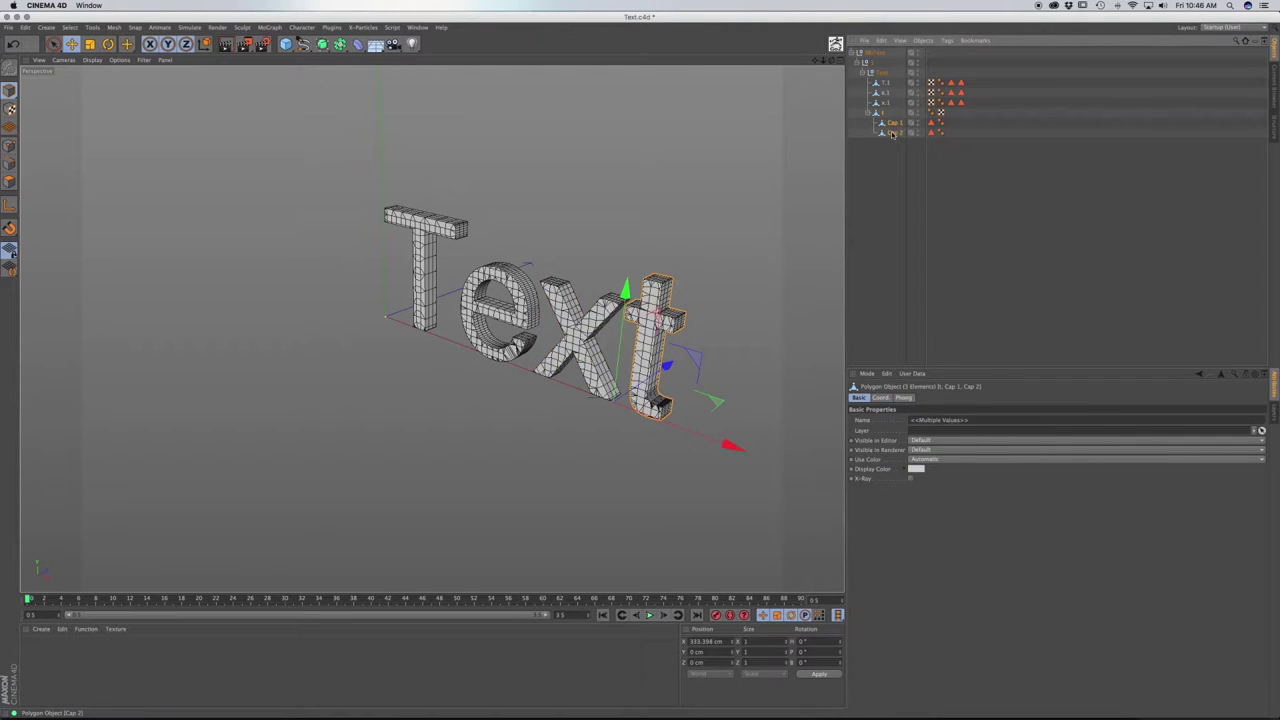
{"action": "right_click", "coordinate": [890, 132]}
{"action": "left_click", "coordinate": [955, 429]}
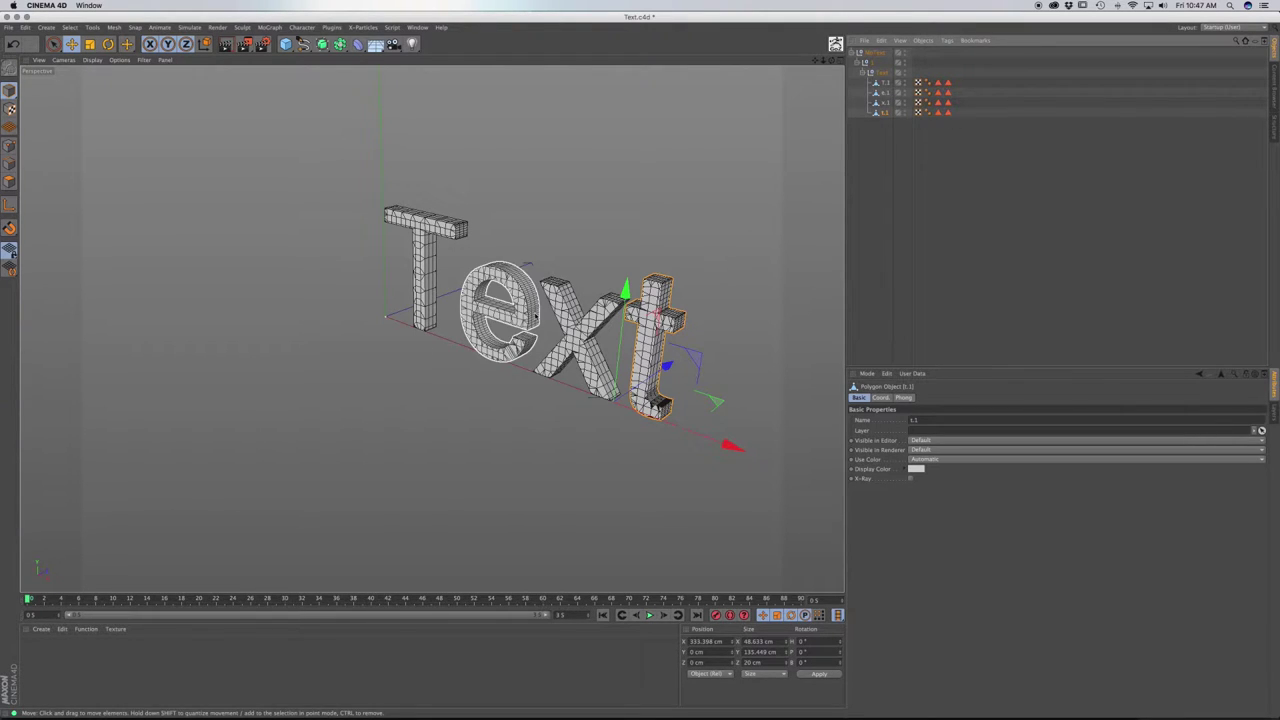
- Delete all eight Polygon Selection tags from T.1, e.1, x.1 and t.1, keeping the Phong tags
{"action": "left_click_drag", "start_coordinate": [545, 305], "coordinate": [572, 310], "text": "alt"}
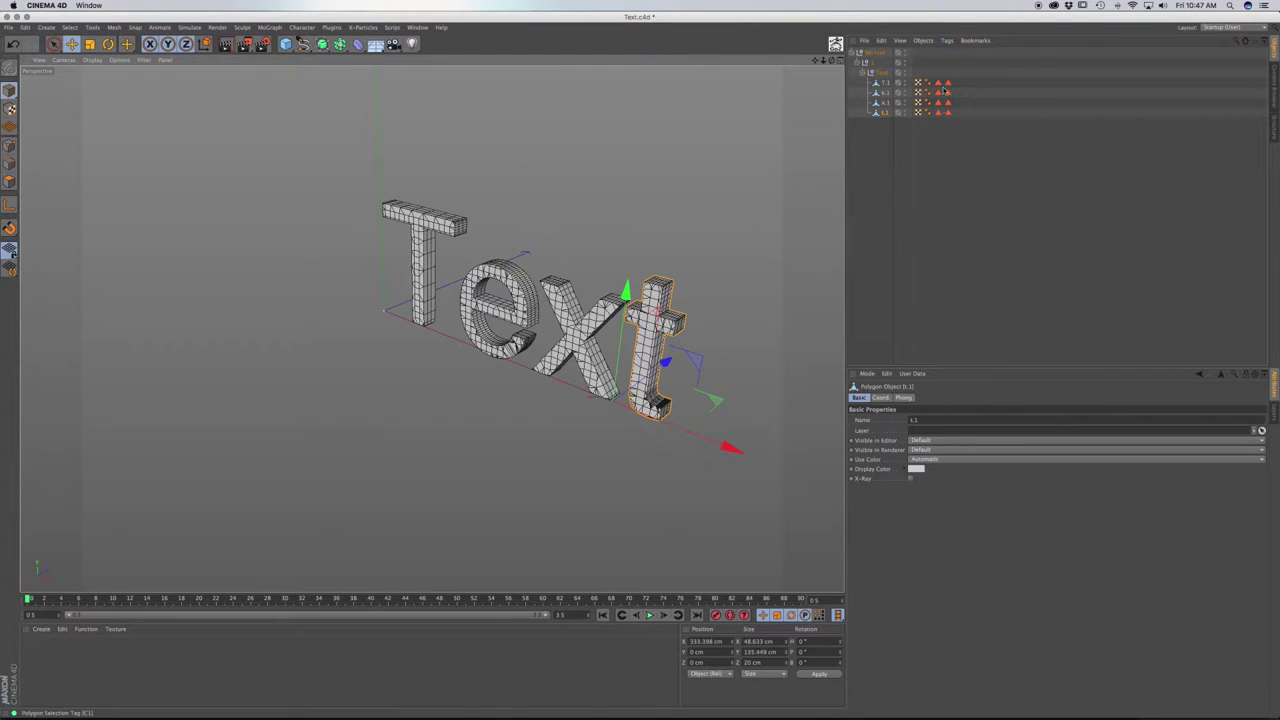
{"action": "left_click_drag", "start_coordinate": [951, 120], "coordinate": [932, 75]}
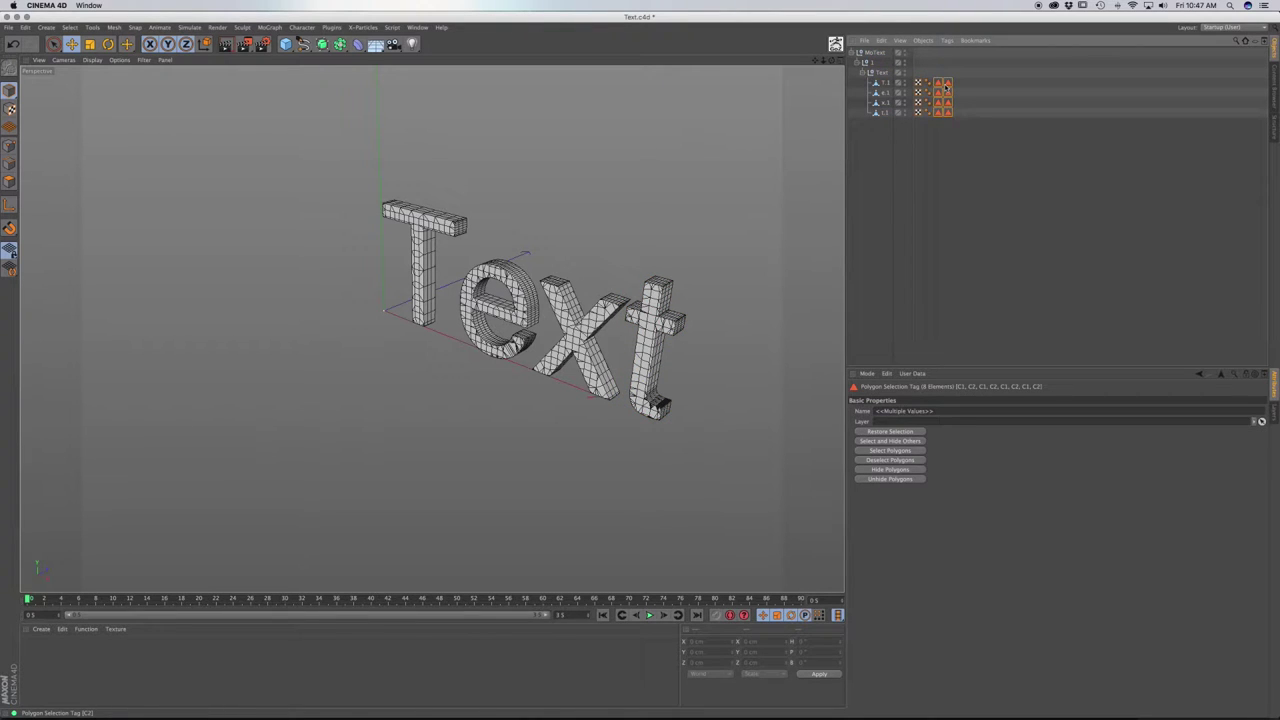
{"action": "key", "text": "Delete"}
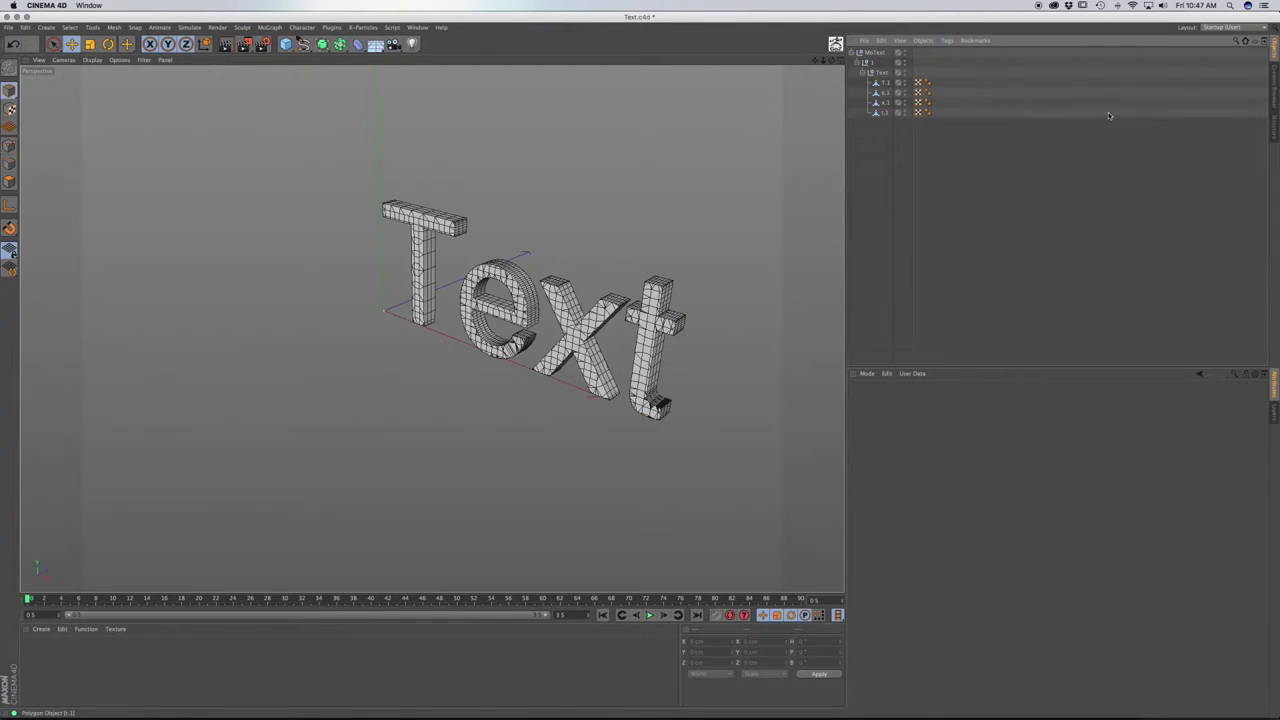
{"action": "left_click_drag", "start_coordinate": [658, 335], "coordinate": [620, 340], "text": "alt"}
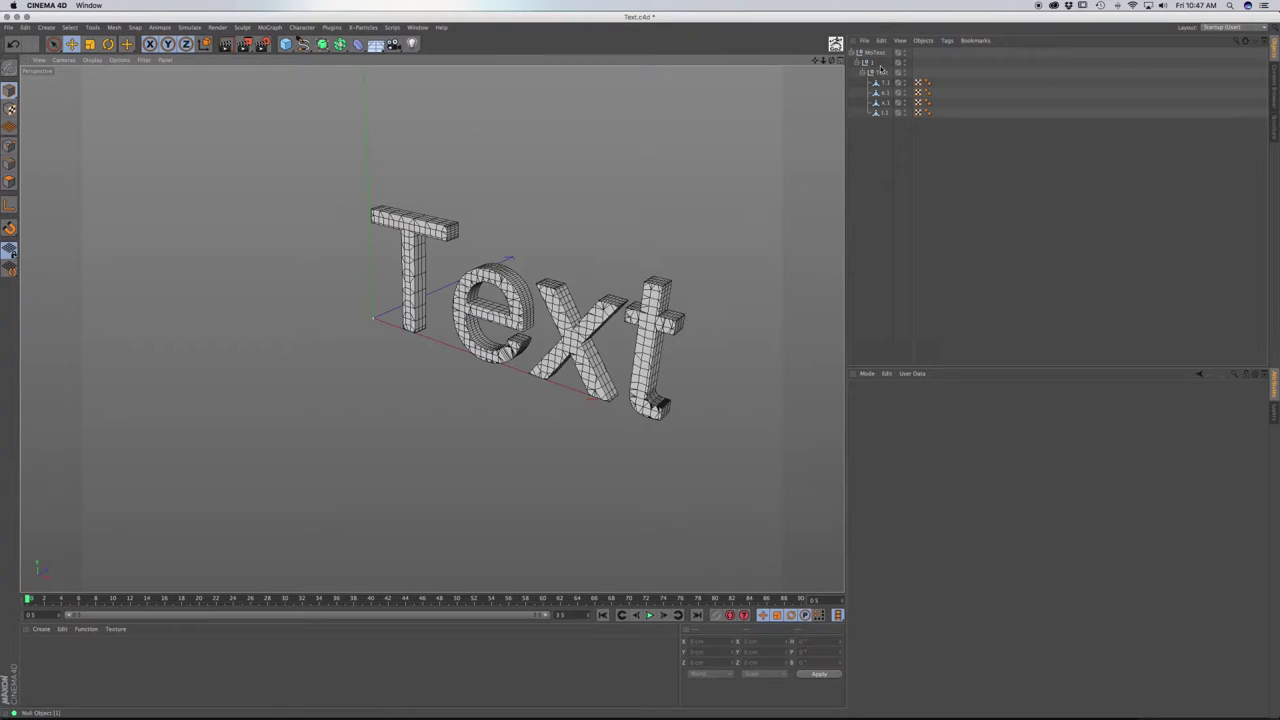
- Select the t letter and orbit to a near-frontal view of the word
{"action": "left_click", "coordinate": [418, 285]}
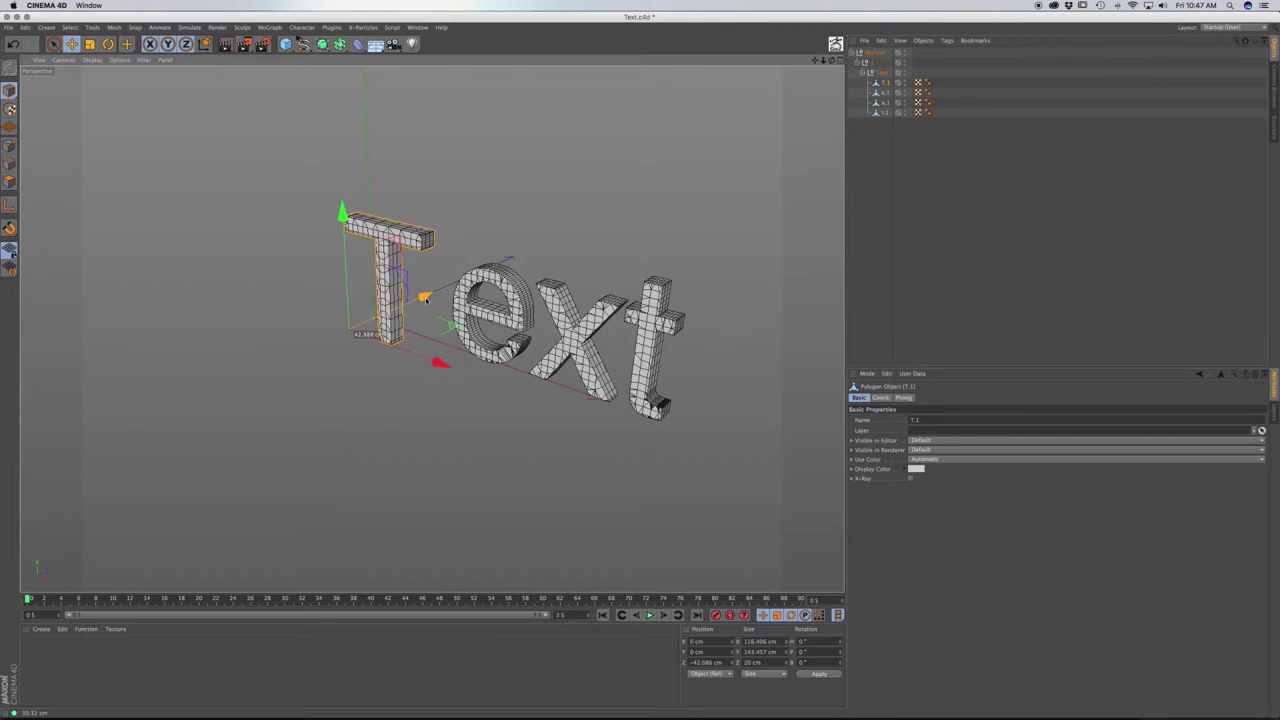
{"action": "left_click", "coordinate": [872, 91]}
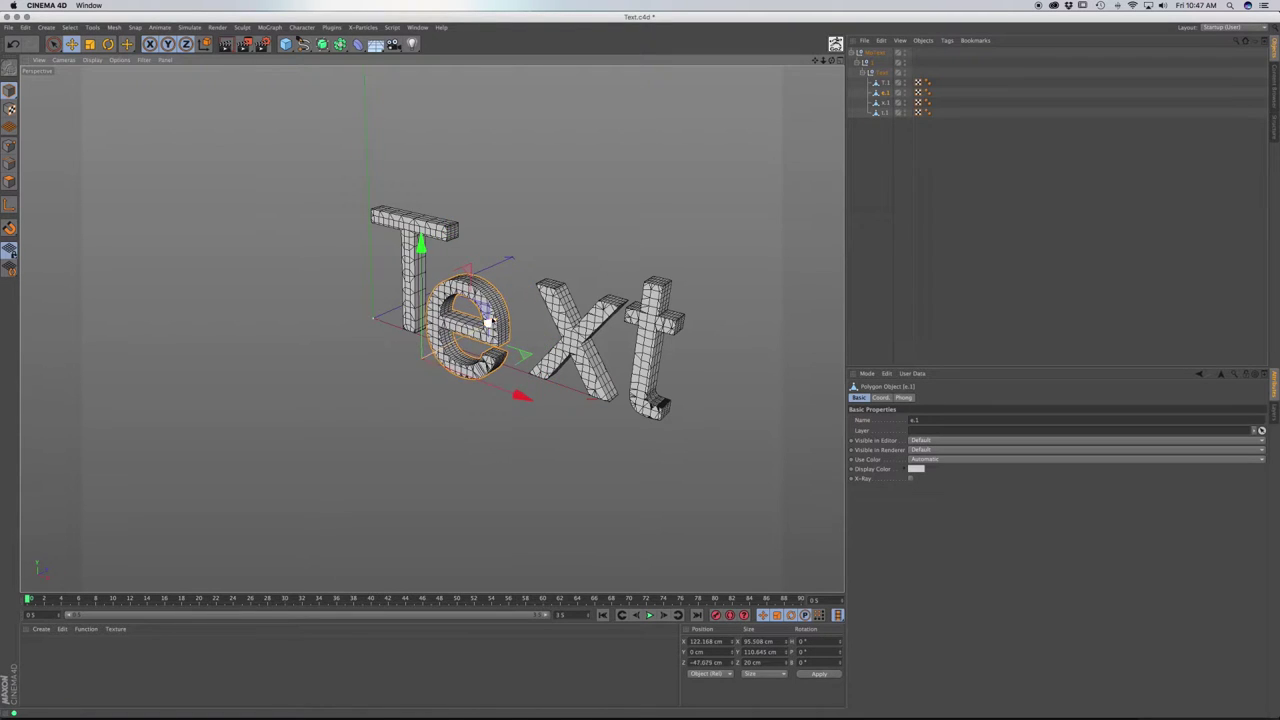
{"action": "left_click", "coordinate": [885, 102]}
{"action": "left_click", "coordinate": [879, 91]}
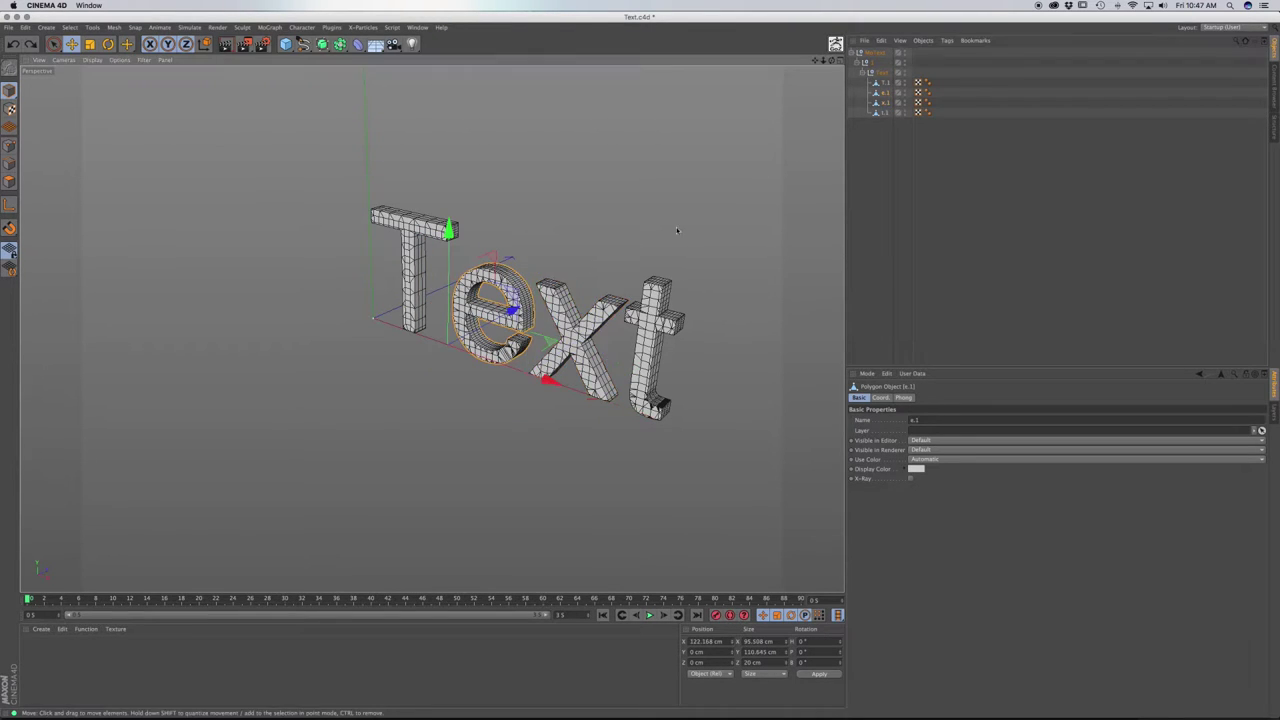
{"action": "left_click", "coordinate": [587, 340]}
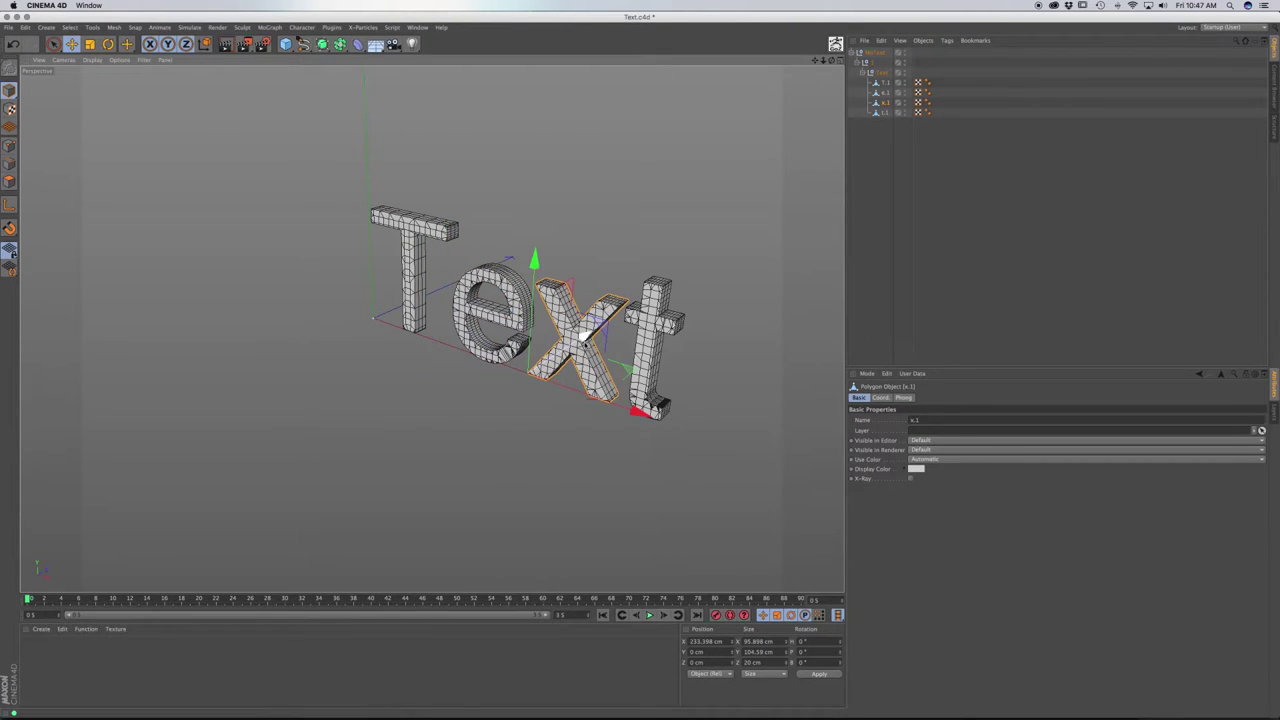
{"action": "left_click_drag", "start_coordinate": [587, 340], "coordinate": [577, 341]}
{"action": "key", "text": "ctrl+z"}
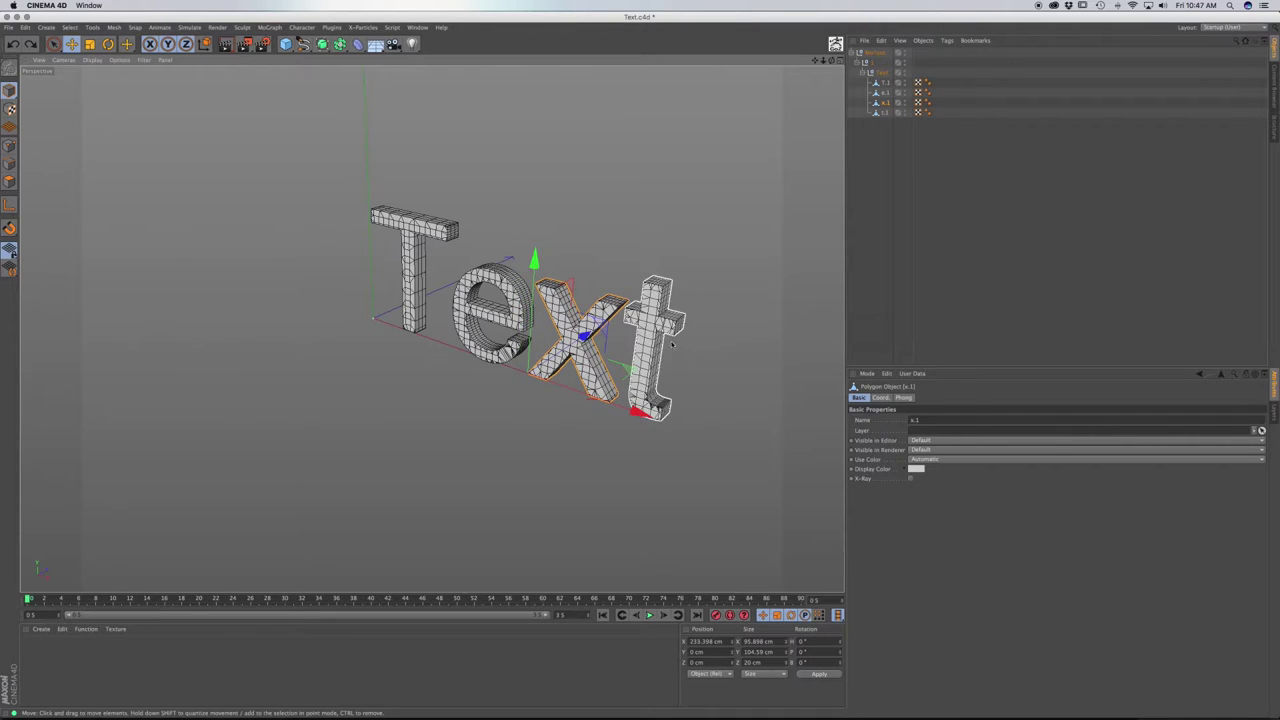
{"action": "left_click", "coordinate": [652, 342]}
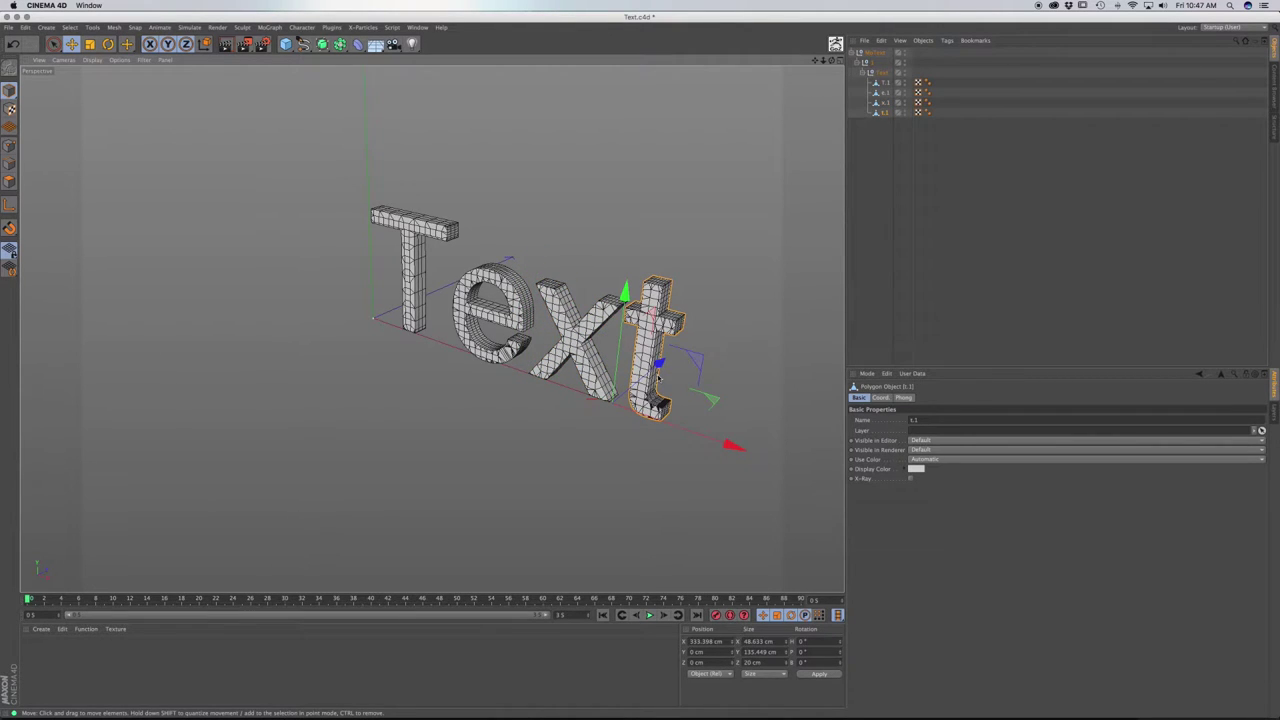
{"action": "left_click_drag", "start_coordinate": [651, 315], "coordinate": [631, 357], "text": "alt"}
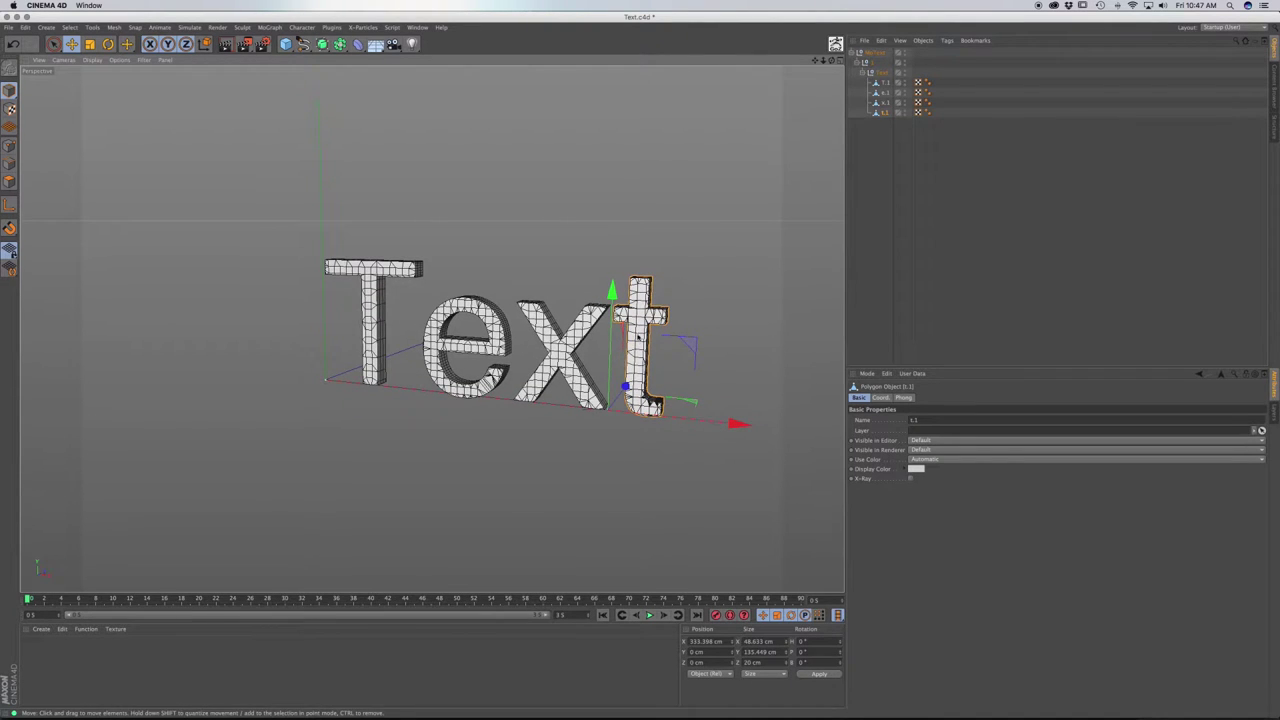
{"action": "mouse_move", "coordinate": [631, 357]}
{"action": "left_mouse_down", "text": "alt"}
{"action": "mouse_move", "coordinate": [654, 315]}
{"action": "mouse_move", "coordinate": [634, 379]}
{"action": "left_mouse_up", "text": "alt"}
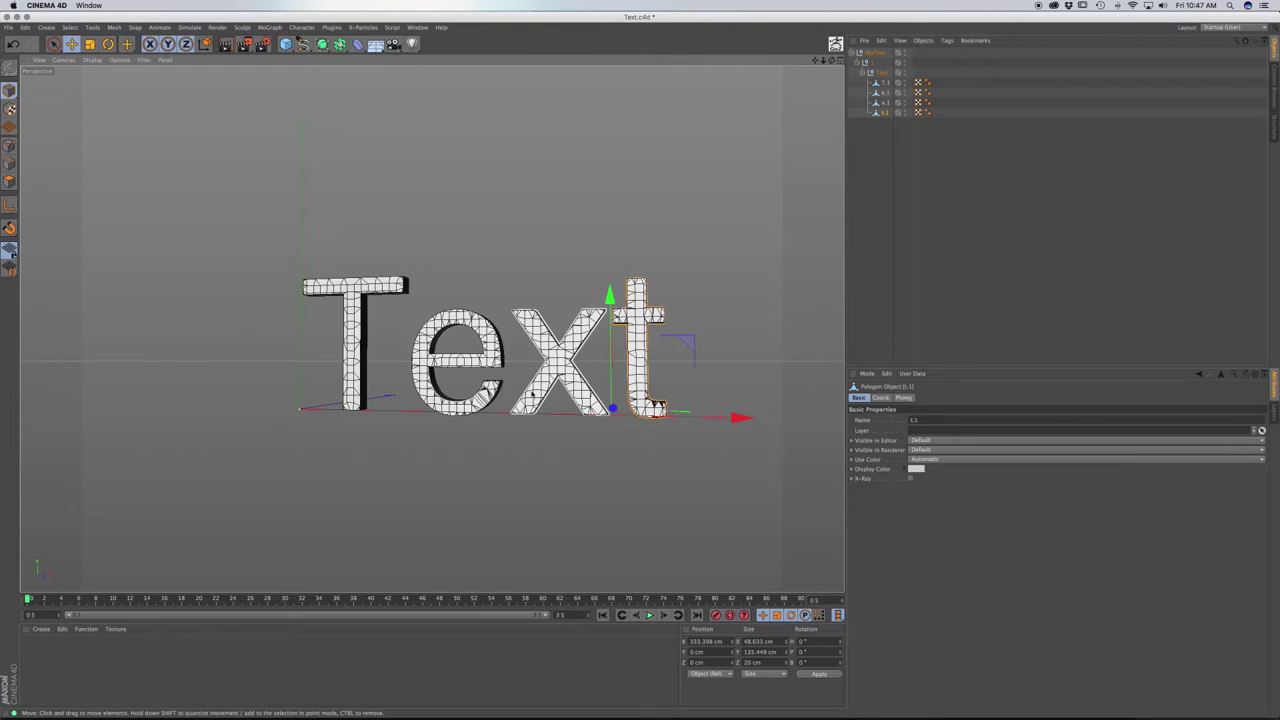
{"action": "mouse_move", "coordinate": [550, 395]}
{"action": "left_mouse_down", "text": "alt"}
{"action": "mouse_move", "coordinate": [586, 403]}
{"action": "mouse_move", "coordinate": [560, 404]}
{"action": "left_mouse_up", "text": "alt"}
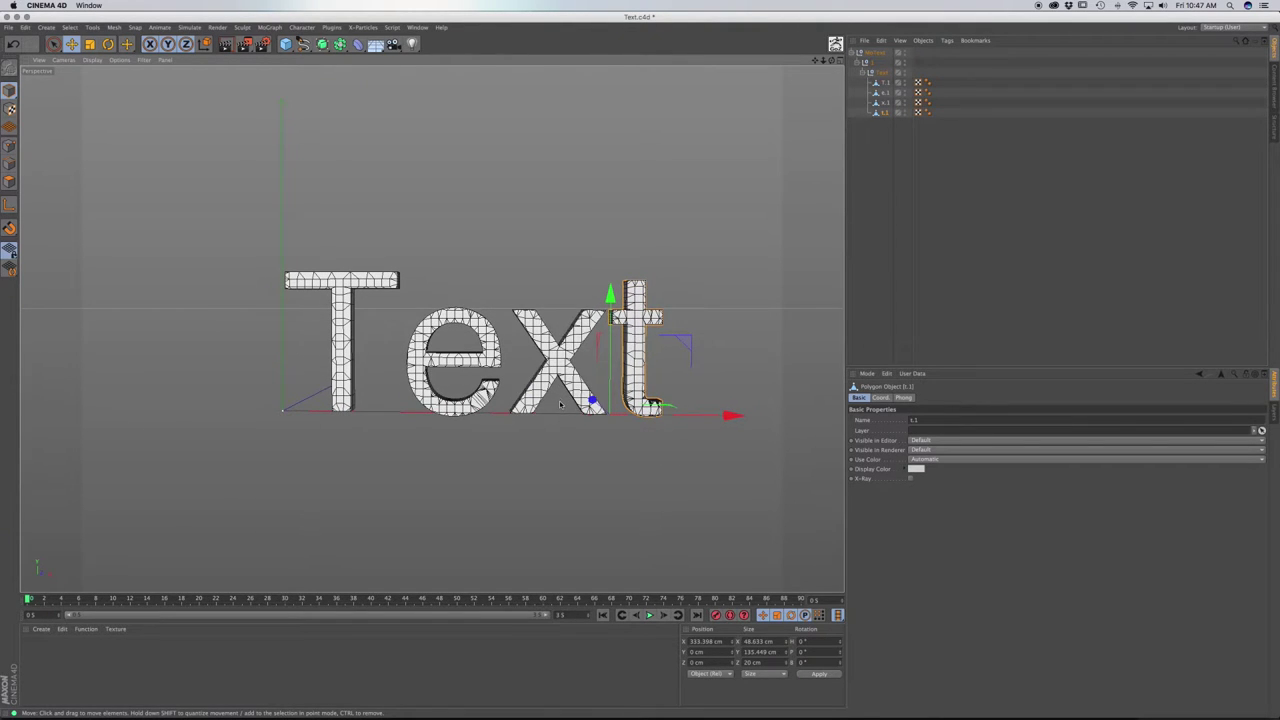
- With axis editing on, move the t's axis right to about X 359.9 cm at the letter's base
{"action": "left_click", "coordinate": [10, 205]}
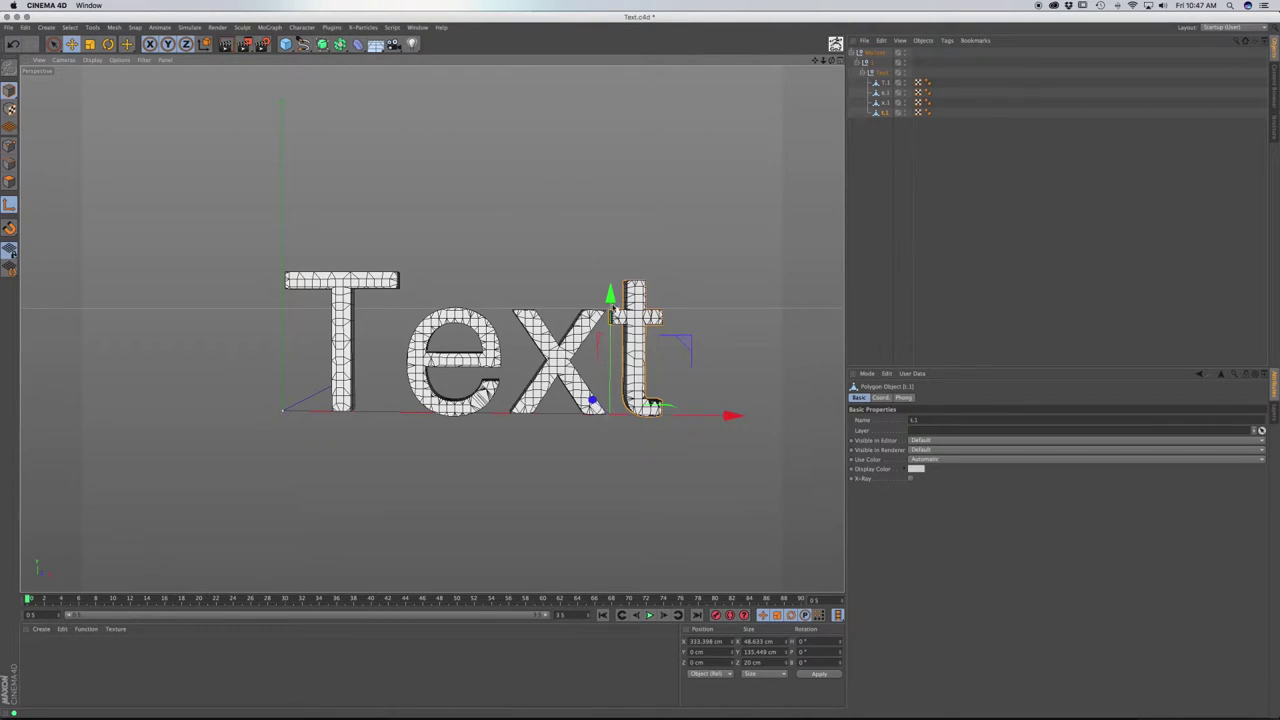
{"action": "left_click_drag", "start_coordinate": [610, 295], "coordinate": [611, 232]}
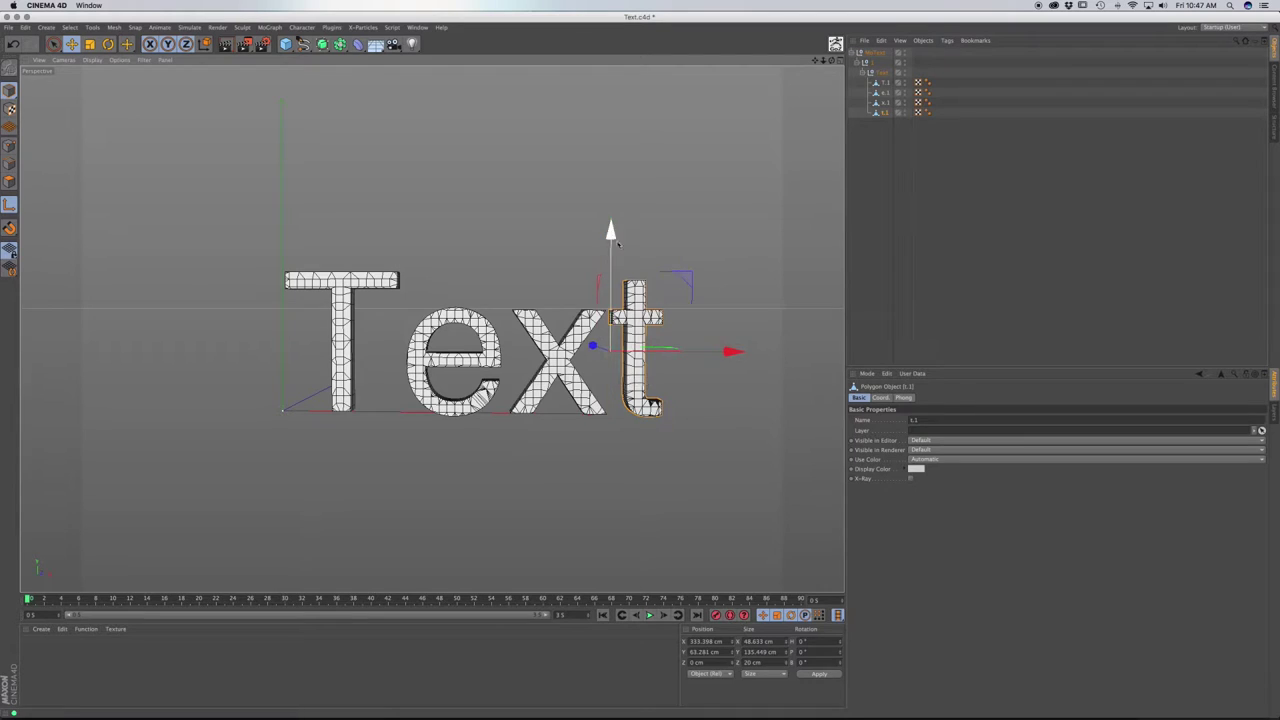
{"action": "left_click_drag", "start_coordinate": [733, 351], "coordinate": [758, 351]}
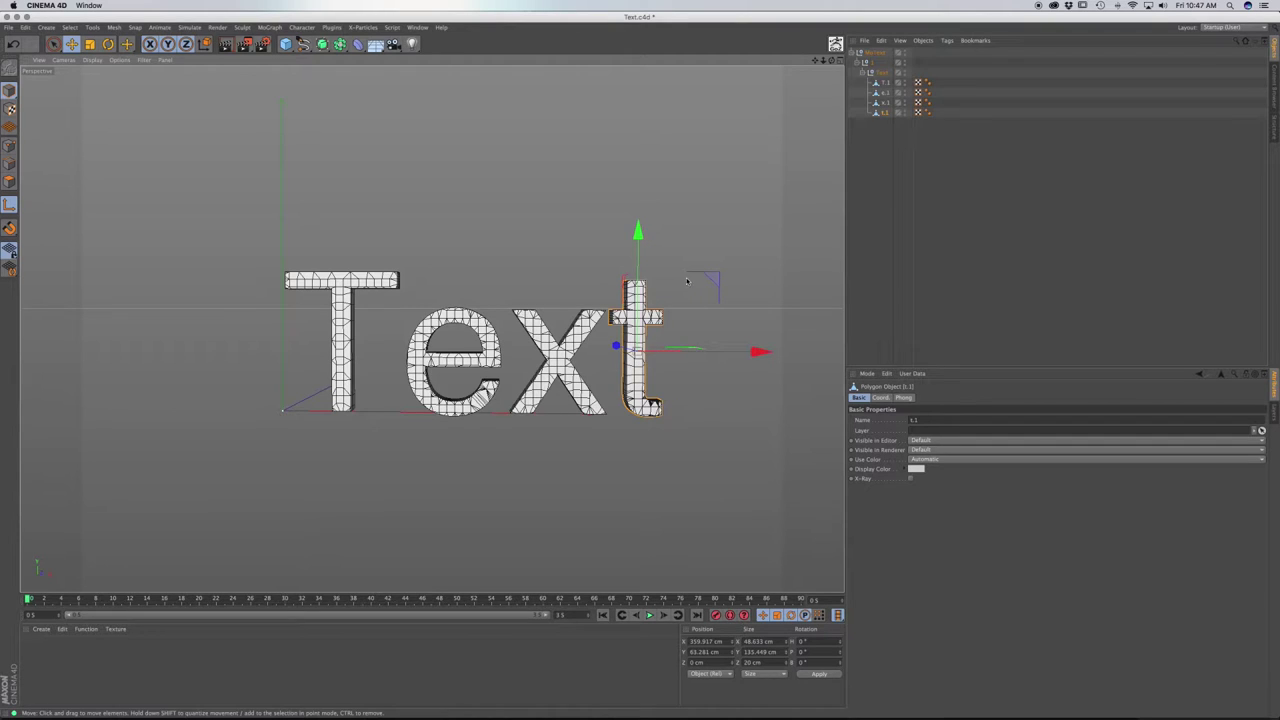
{"action": "left_click_drag", "start_coordinate": [638, 236], "coordinate": [645, 299]}
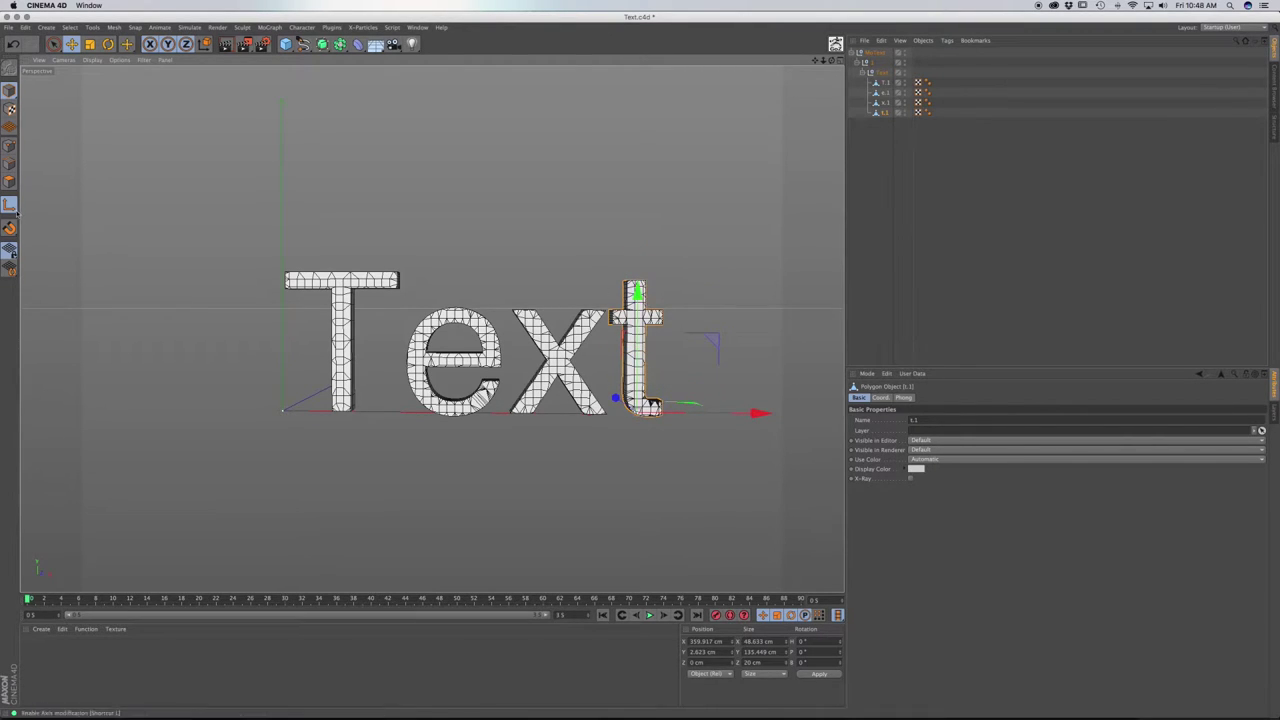
- Raise the t's axis to mid-height of the letter and save the scene
{"action": "key", "text": "l"}
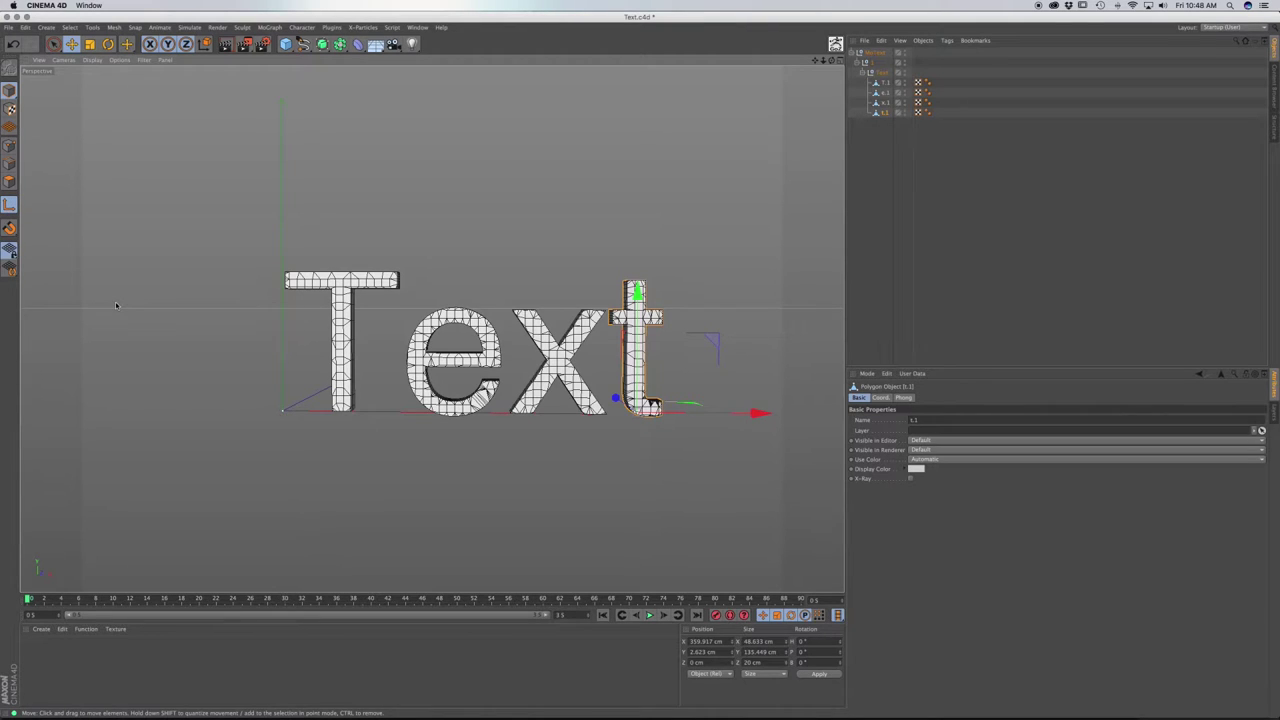
{"action": "key", "text": "l"}
{"action": "key", "text": "l"}
{"action": "key", "text": "l"}
{"action": "key", "text": "r"}
{"action": "mouse_move", "coordinate": [650, 399]}
{"action": "left_mouse_down"}
{"action": "mouse_move", "coordinate": [650, 427]}
{"action": "mouse_move", "coordinate": [645, 356]}
{"action": "mouse_move", "coordinate": [607, 349]}
{"action": "left_mouse_up"}
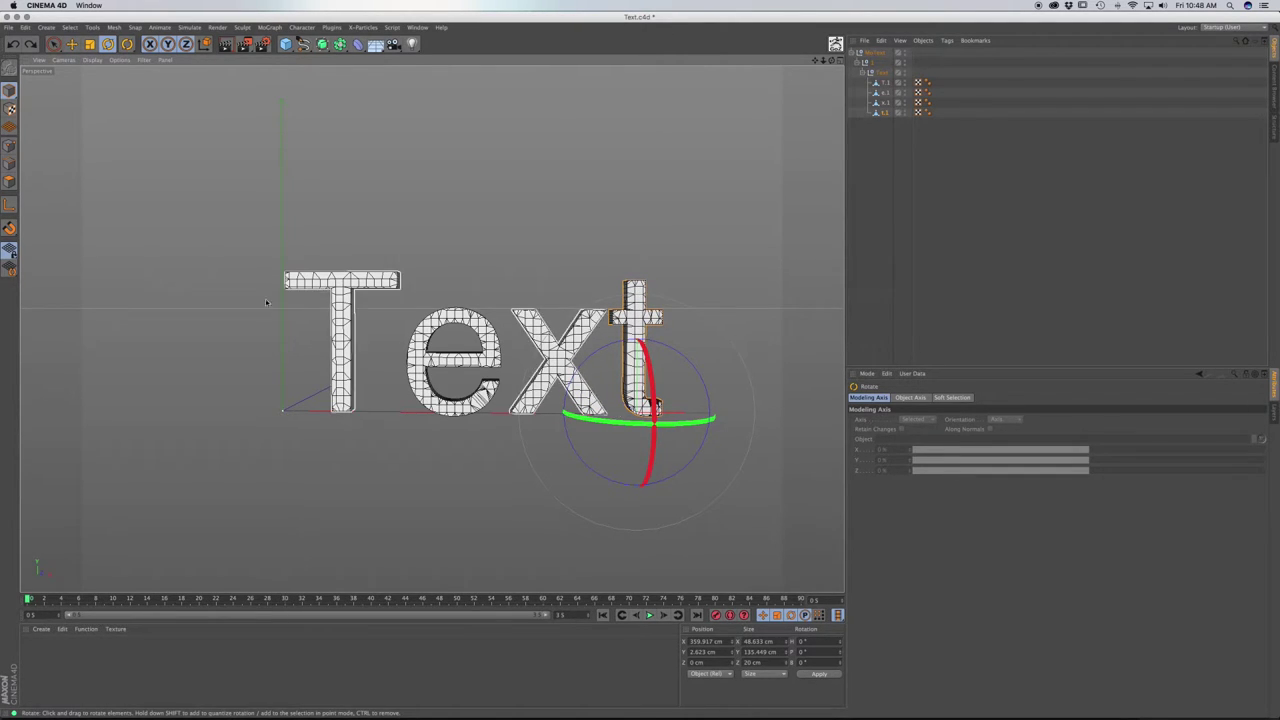
{"action": "key", "text": "space"}
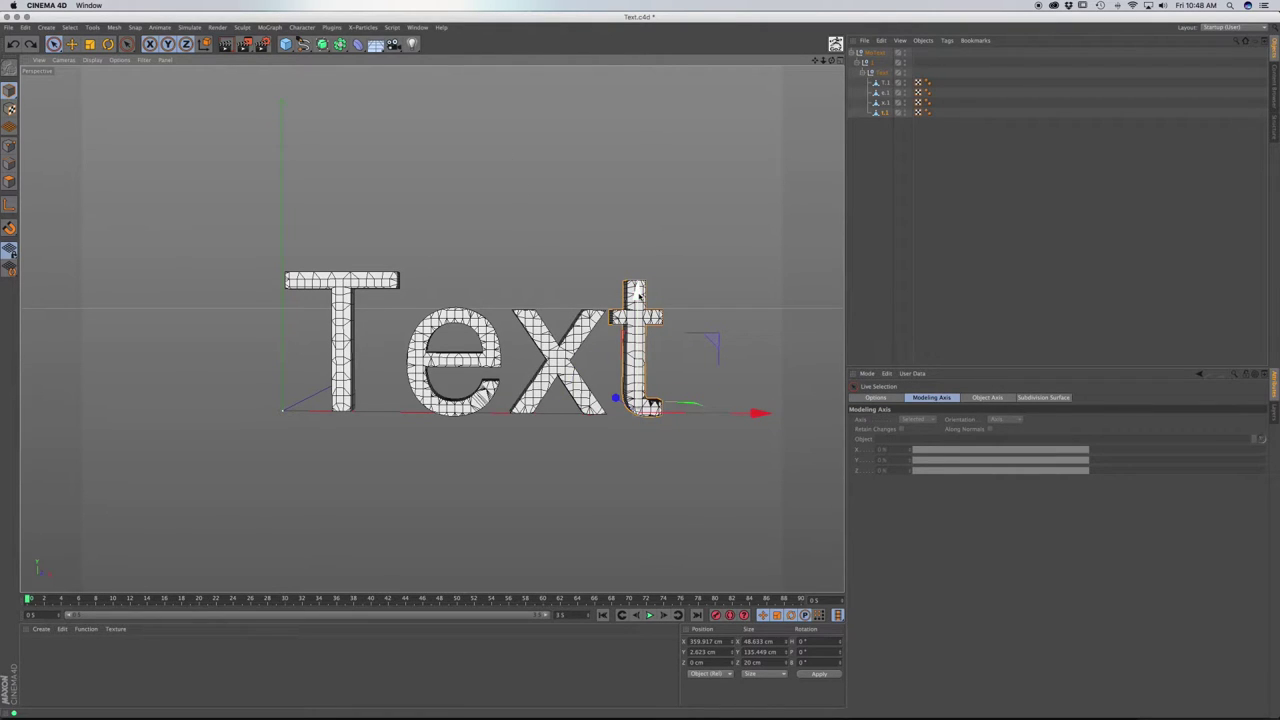
{"action": "left_click", "coordinate": [9, 204]}
{"action": "left_click_drag", "start_coordinate": [637, 290], "coordinate": [637, 235]}
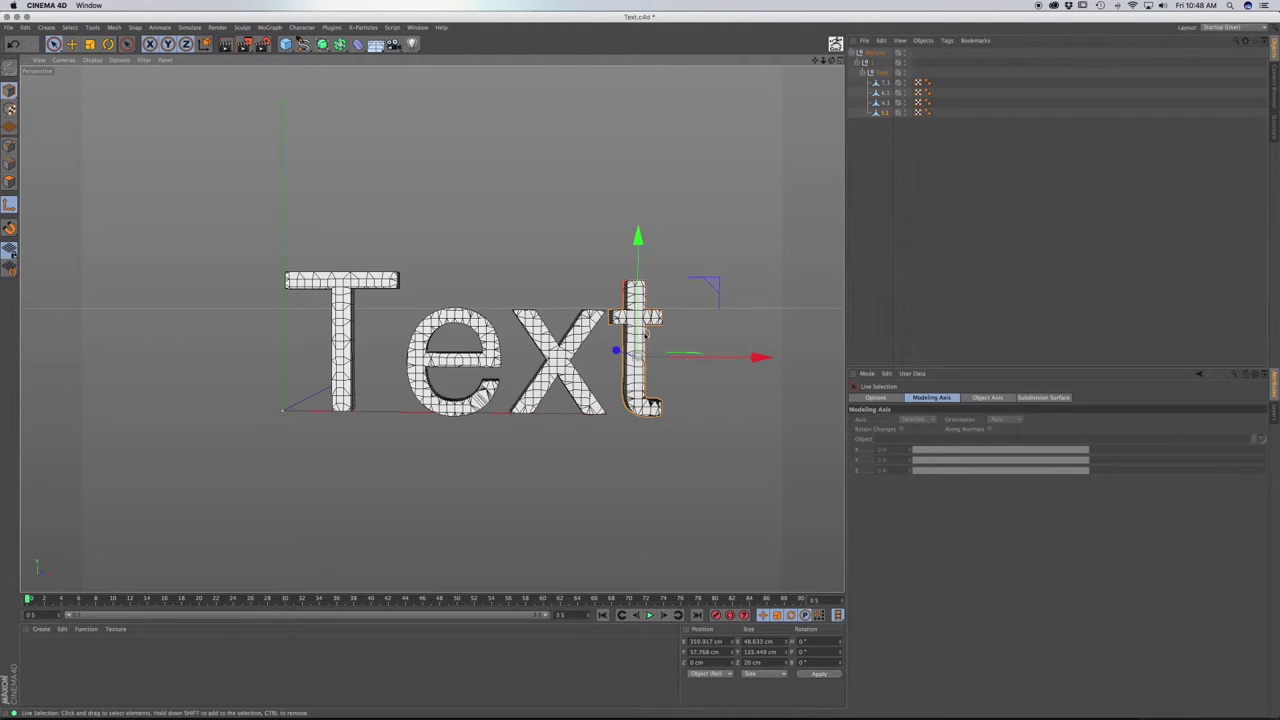
{"action": "key", "text": "super+s"}
- Shift the T.1 axis right along X onto the letter
{"action": "left_click", "coordinate": [884, 83]}
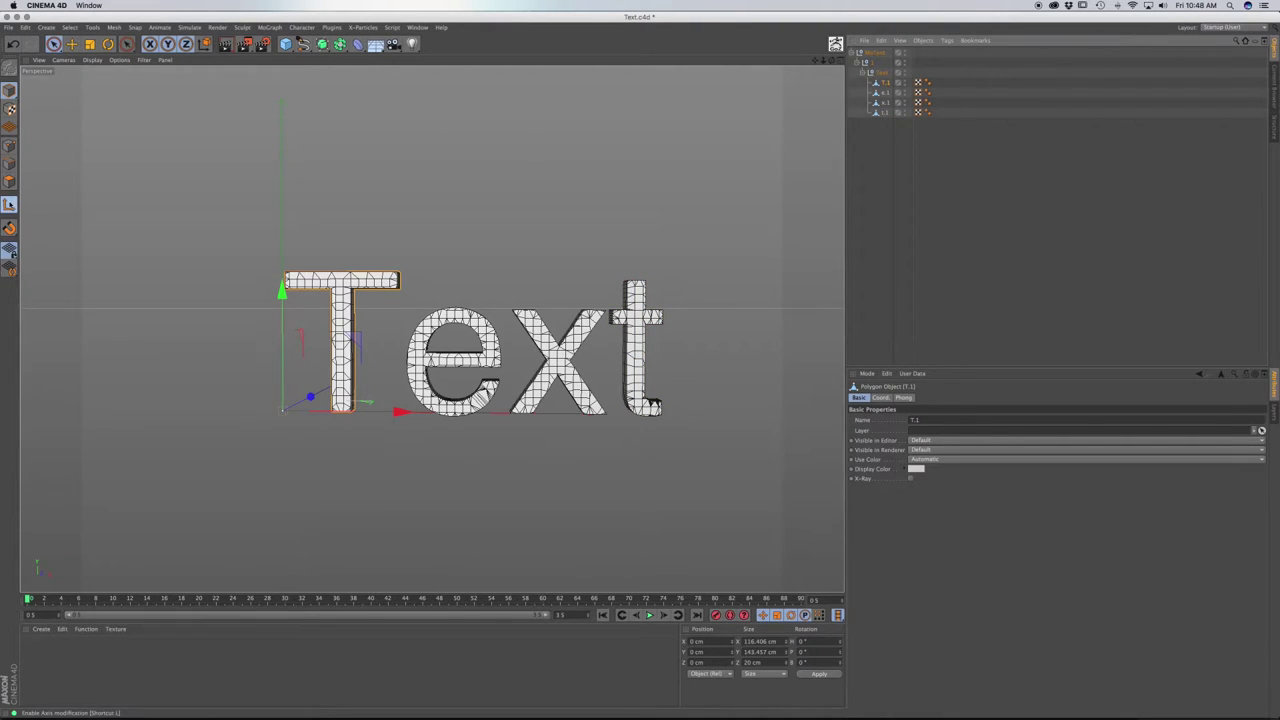
{"action": "left_click", "coordinate": [10, 252]}
{"action": "left_click_drag", "start_coordinate": [402, 412], "coordinate": [455, 411]}
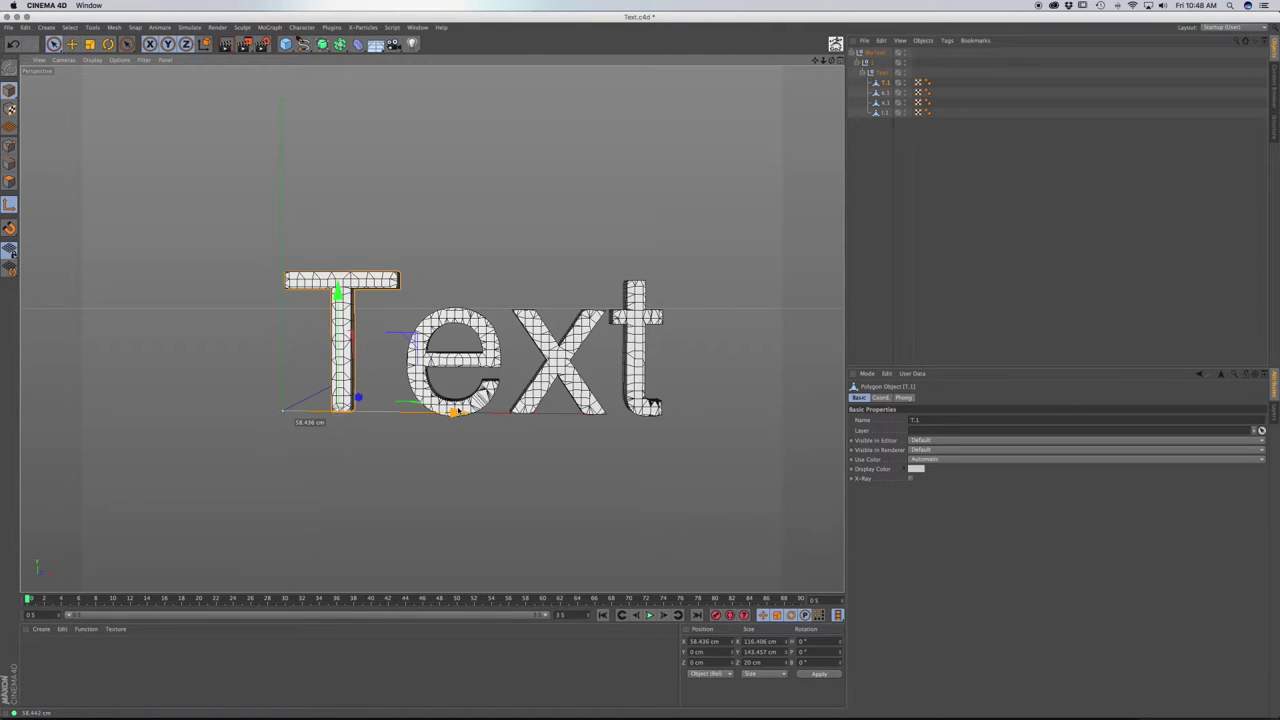
{"action": "left_click_drag", "start_coordinate": [339, 289], "coordinate": [340, 292]}
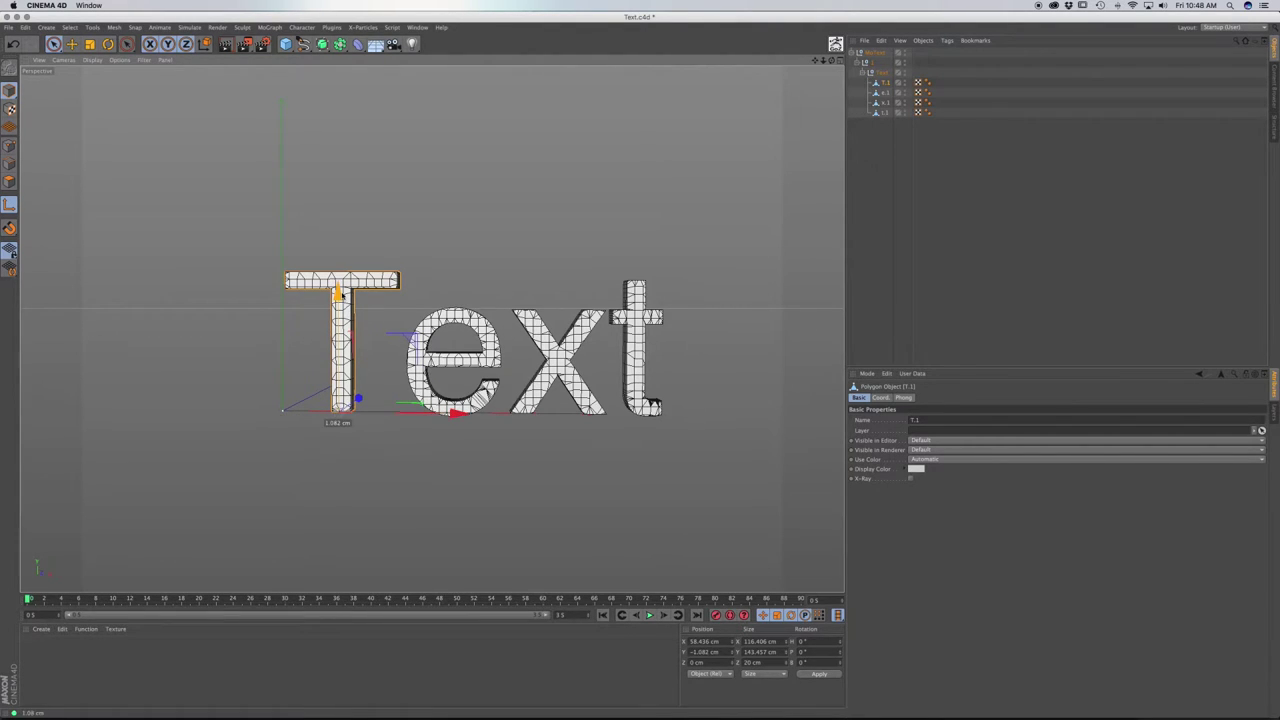
{"action": "key", "text": "super+z"}
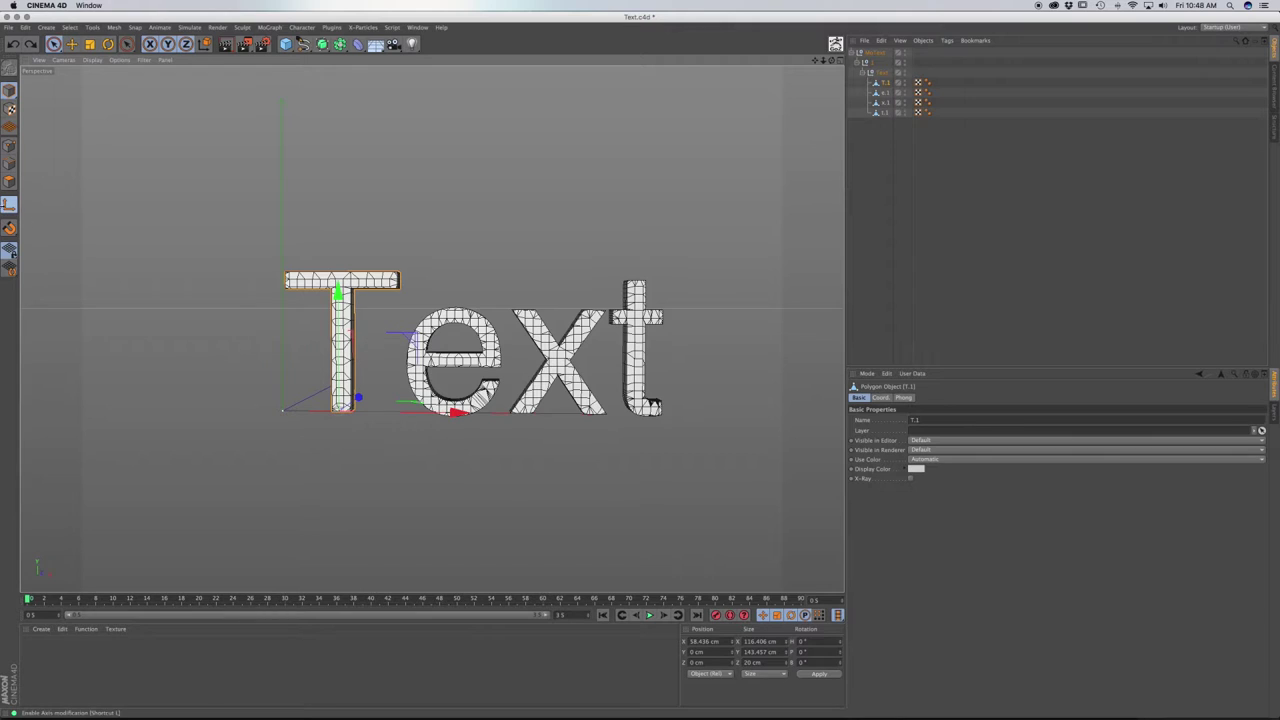
- Move the e.1 axis to X 178.177 cm and the x.1 axis to X 284.219 cm
{"action": "left_click", "coordinate": [10, 204]}
{"action": "left_click", "coordinate": [882, 92]}
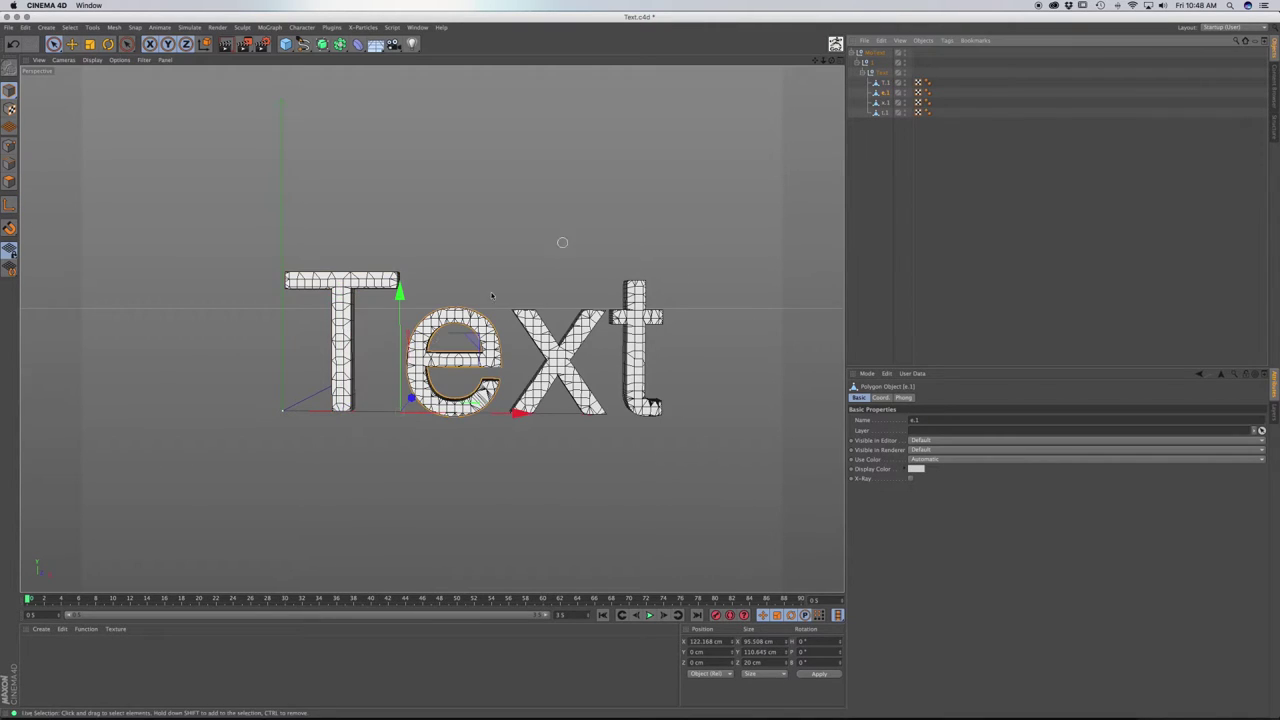
{"action": "left_click", "coordinate": [10, 204]}
{"action": "left_click_drag", "start_coordinate": [517, 412], "coordinate": [573, 413]}
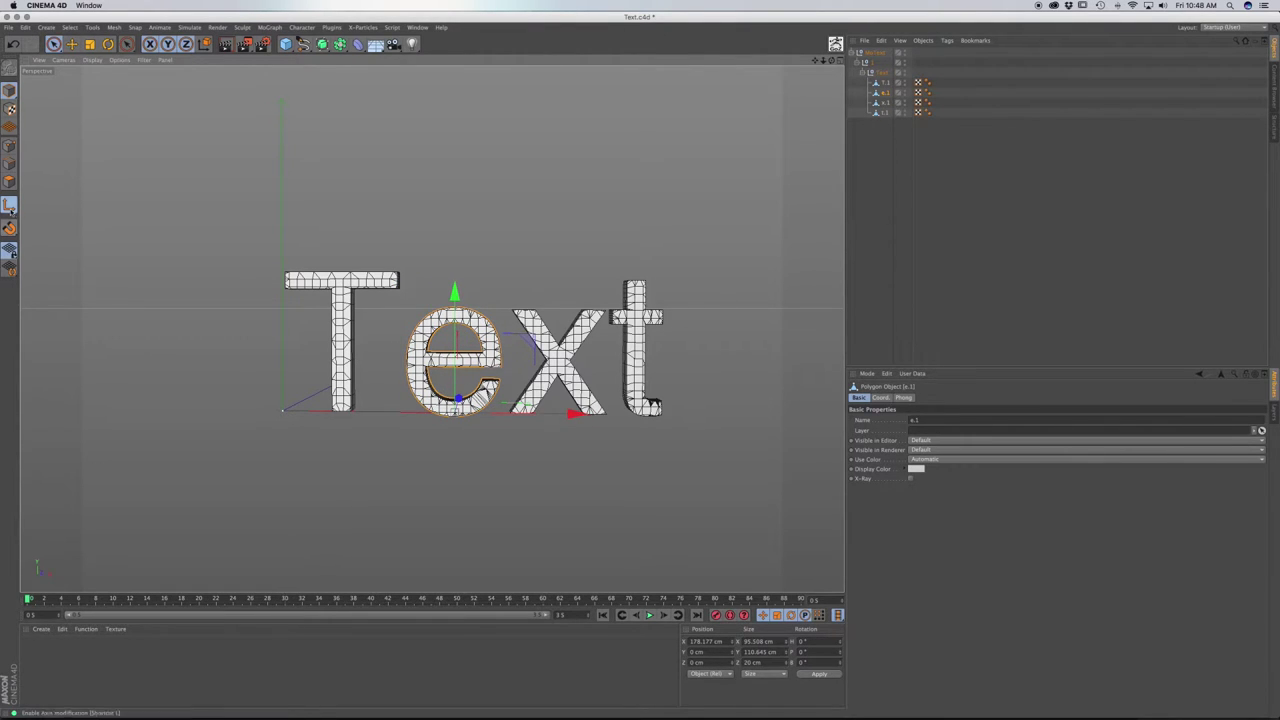
{"action": "left_click", "coordinate": [885, 84]}
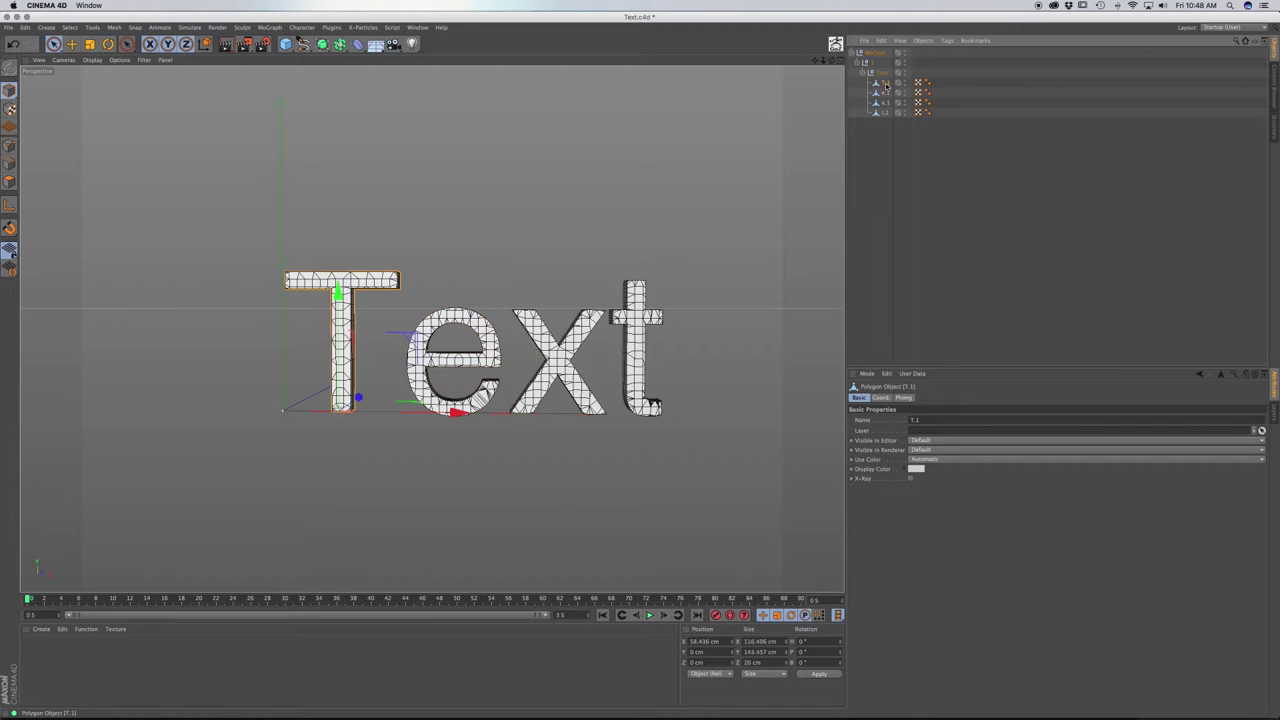
{"action": "left_click", "coordinate": [883, 102]}
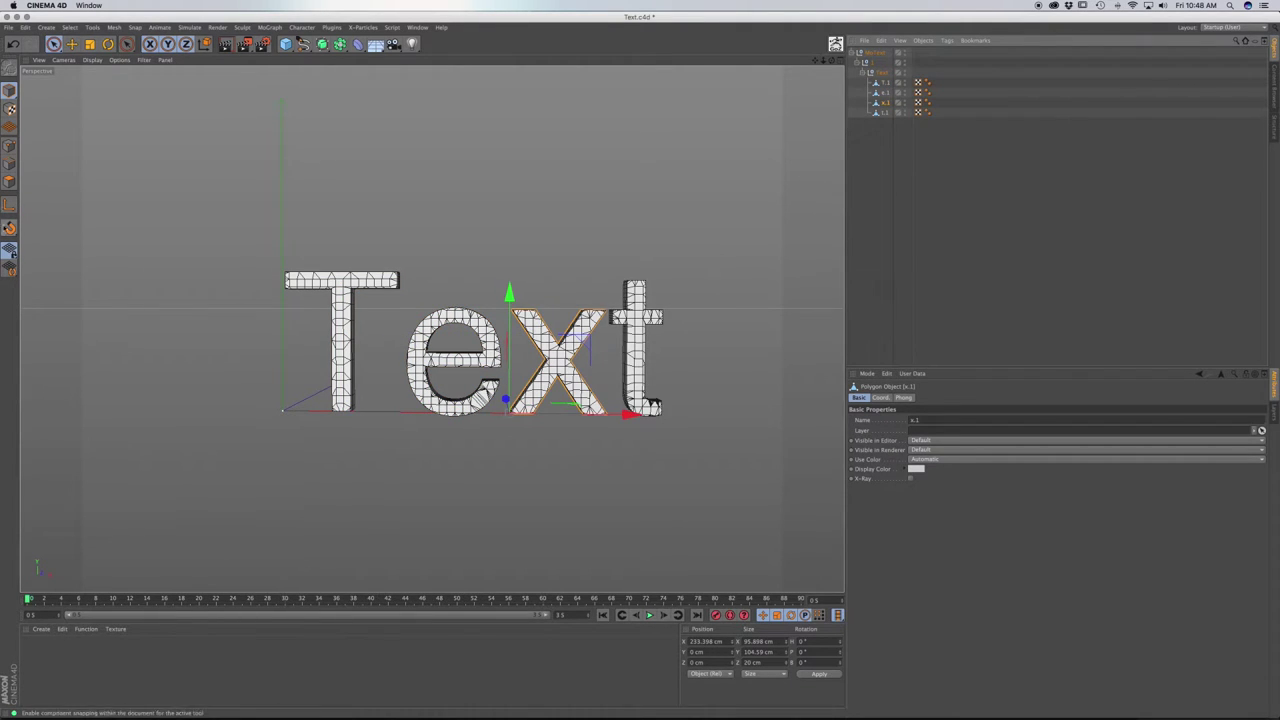
{"action": "left_click", "coordinate": [10, 205]}
{"action": "left_click_drag", "start_coordinate": [630, 413], "coordinate": [679, 415]}
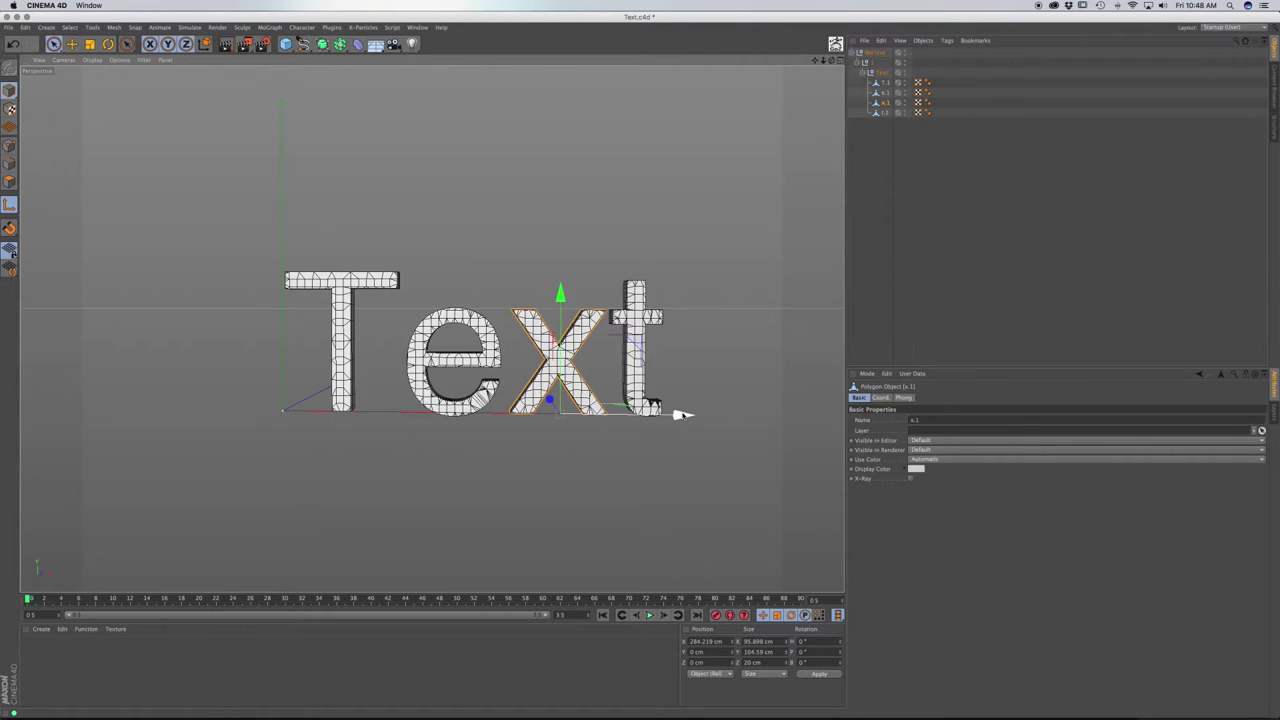
- In the zoomed-in Front view, nudge the x's axis slightly left
{"action": "key", "text": "F4"}
{"action": "scroll", "coordinate": [637, 318], "scroll_direction": "up", "scroll_amount": 2}
{"action": "scroll", "coordinate": [637, 318], "scroll_direction": "up", "scroll_amount": 2}
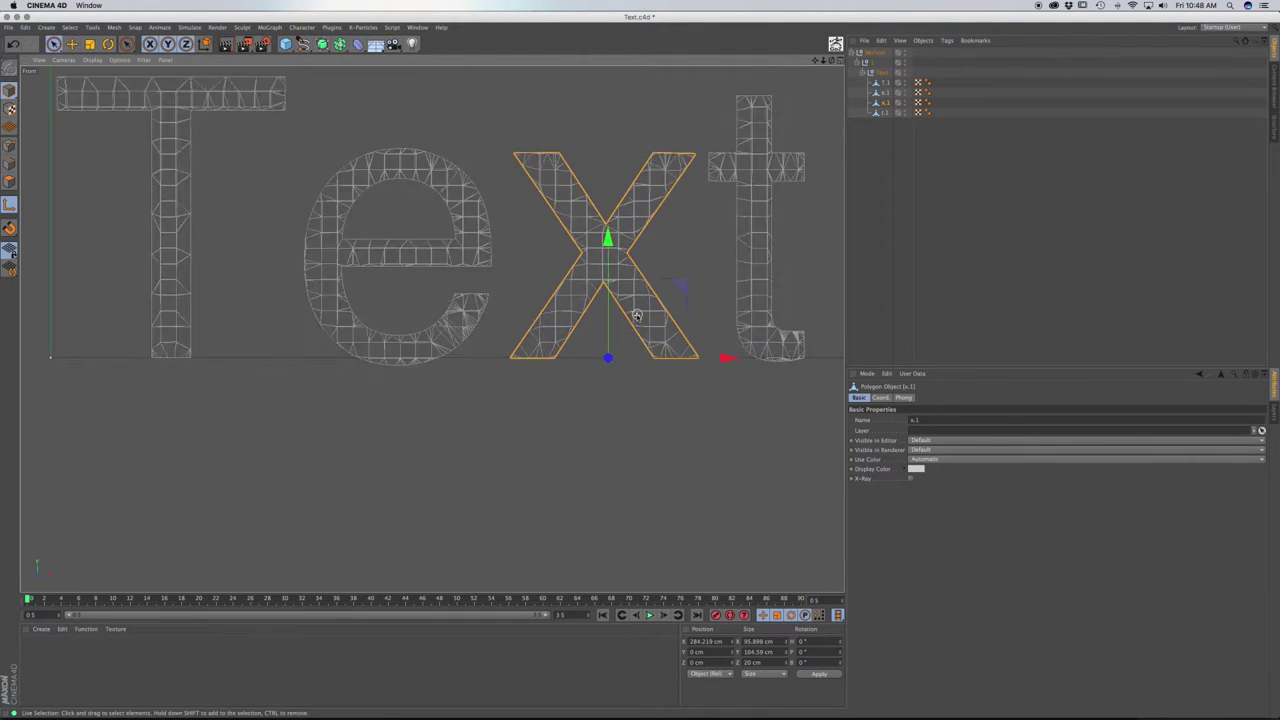
{"action": "scroll", "coordinate": [637, 318], "scroll_direction": "up", "scroll_amount": 2}
{"action": "scroll", "coordinate": [638, 331], "scroll_direction": "up", "scroll_amount": 2}
{"action": "scroll", "coordinate": [638, 331], "scroll_direction": "up", "scroll_amount": 2}
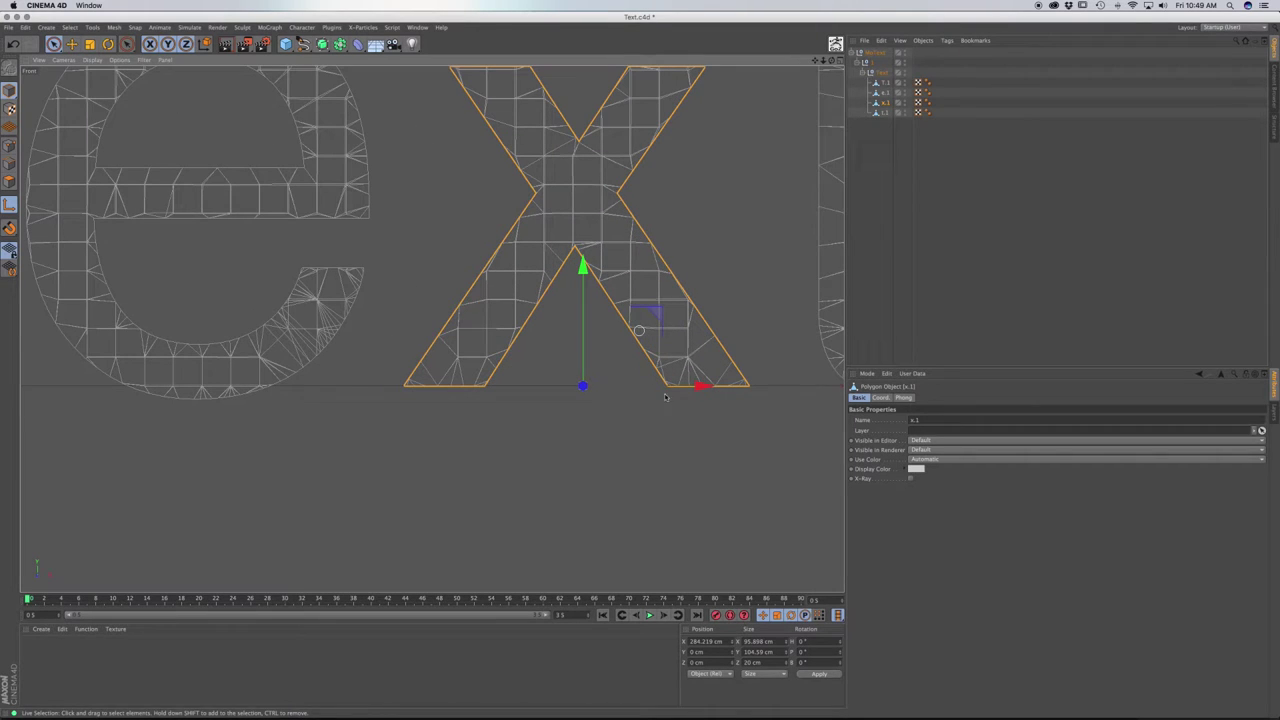
{"action": "left_click_drag", "start_coordinate": [703, 386], "coordinate": [694, 387]}
- Move the t's axis down to its base at X 360.547, Y -1.519 cm and enable snapping
{"action": "key", "text": "Down"}
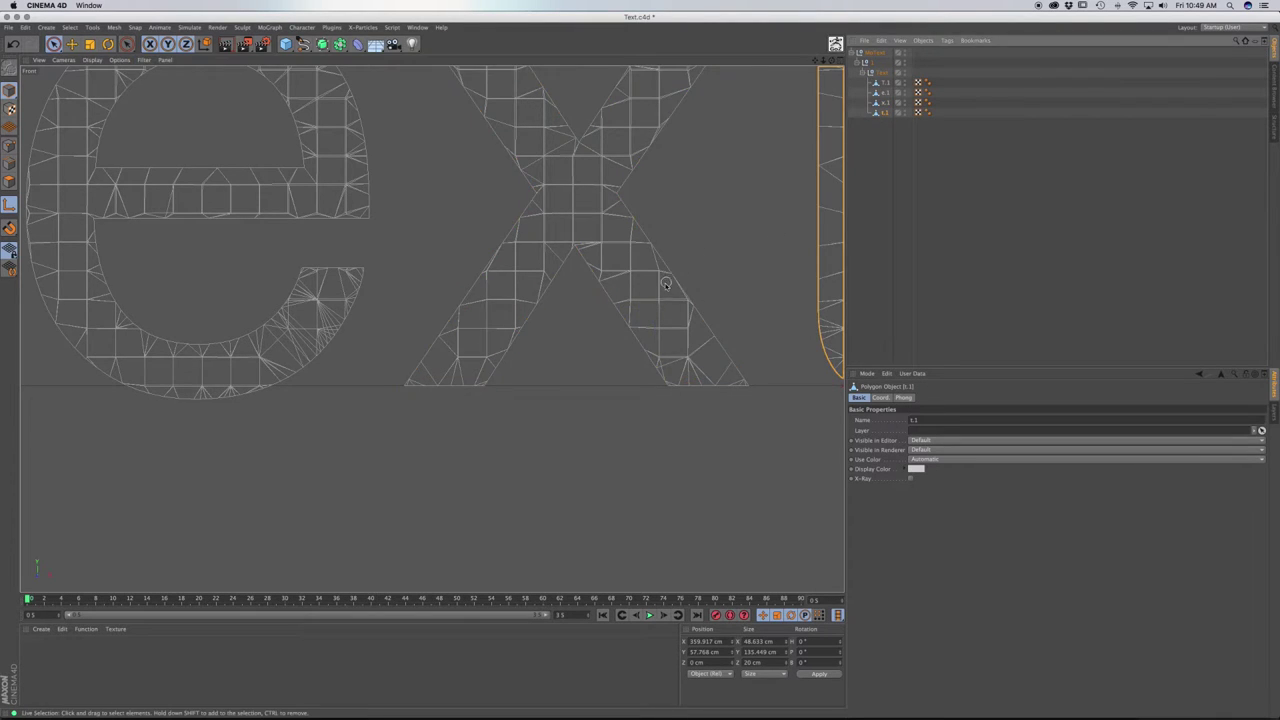
{"action": "key", "text": "o"}
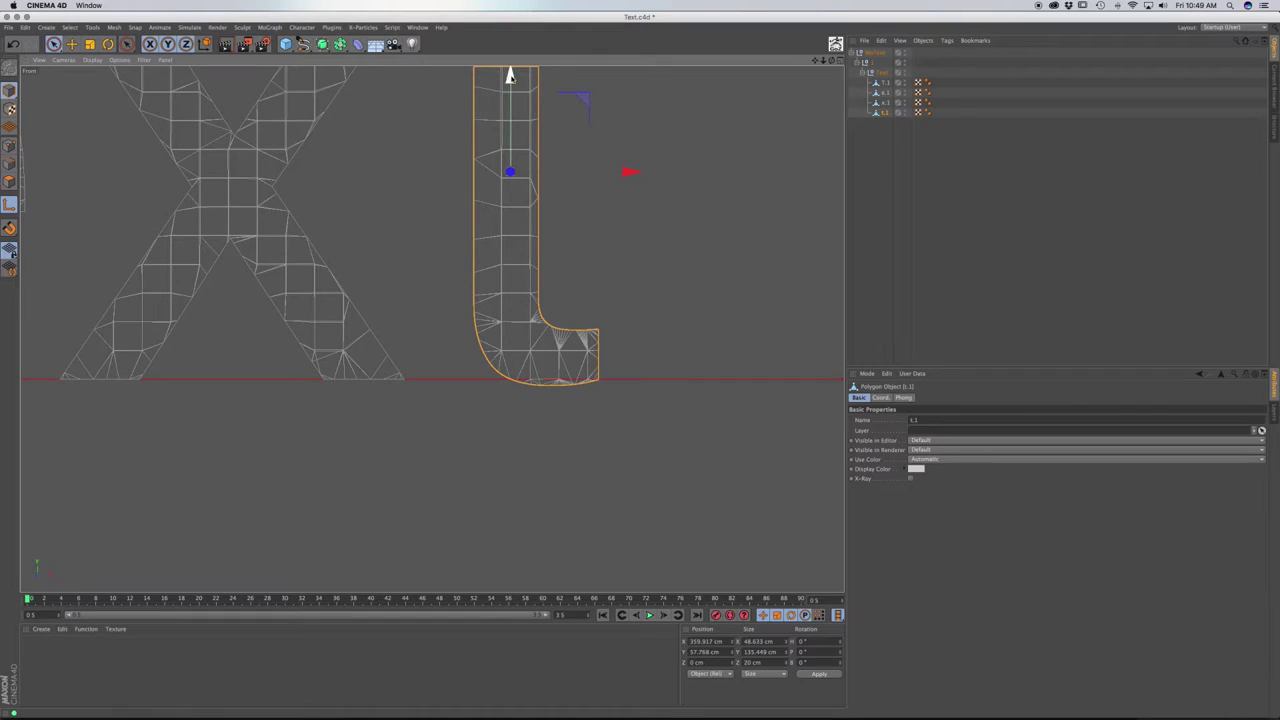
{"action": "left_click_drag", "start_coordinate": [509, 75], "coordinate": [523, 291]}
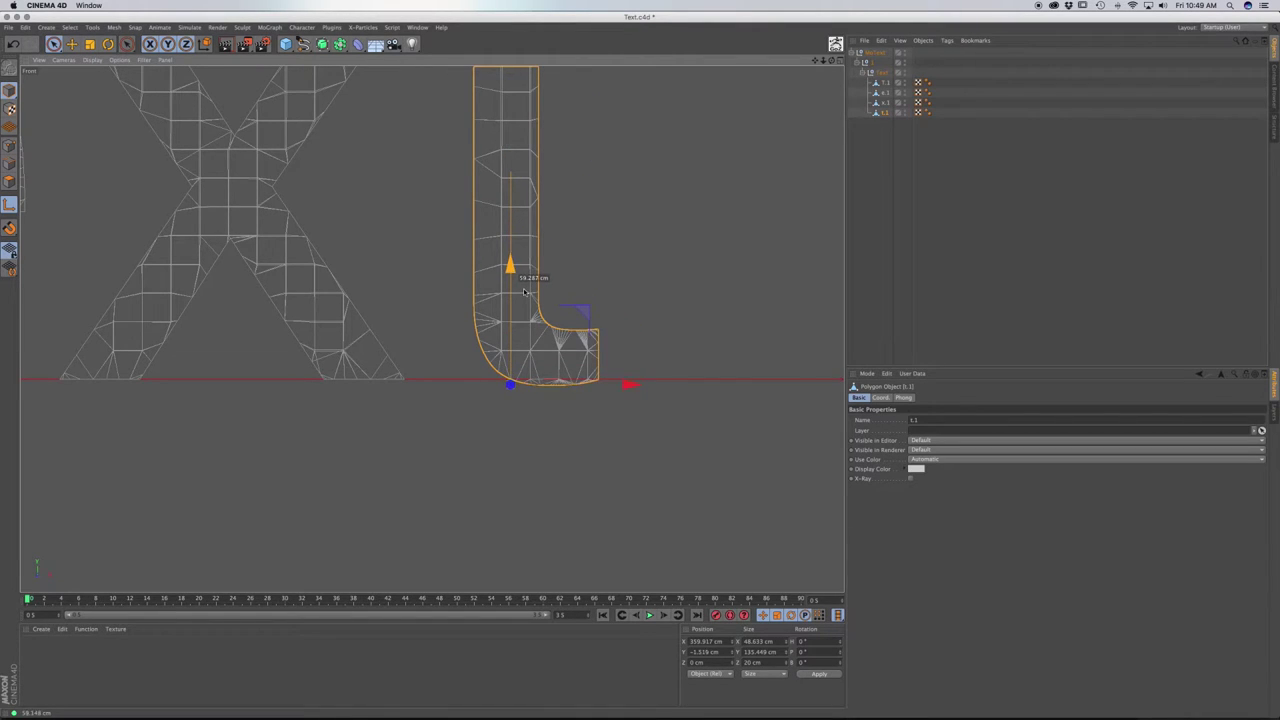
{"action": "scroll", "coordinate": [523, 291], "scroll_direction": "up", "scroll_amount": 1}
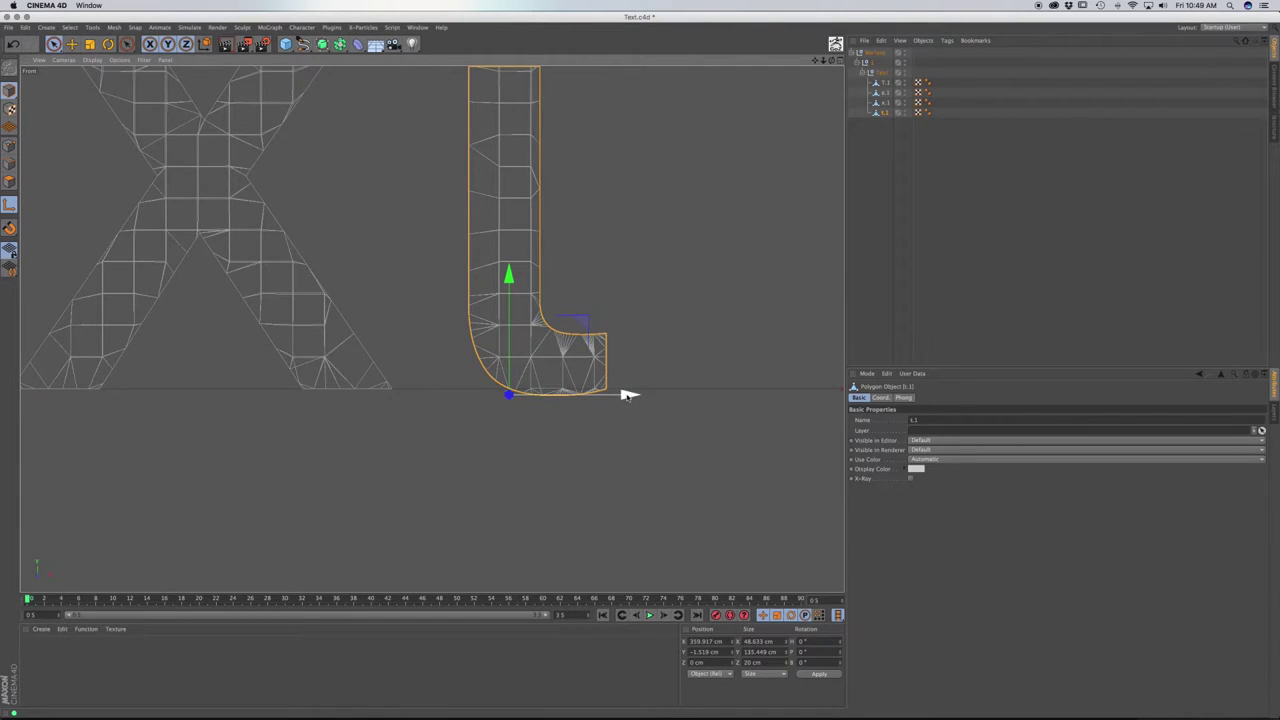
{"action": "left_click_drag", "start_coordinate": [625, 395], "coordinate": [628, 396]}
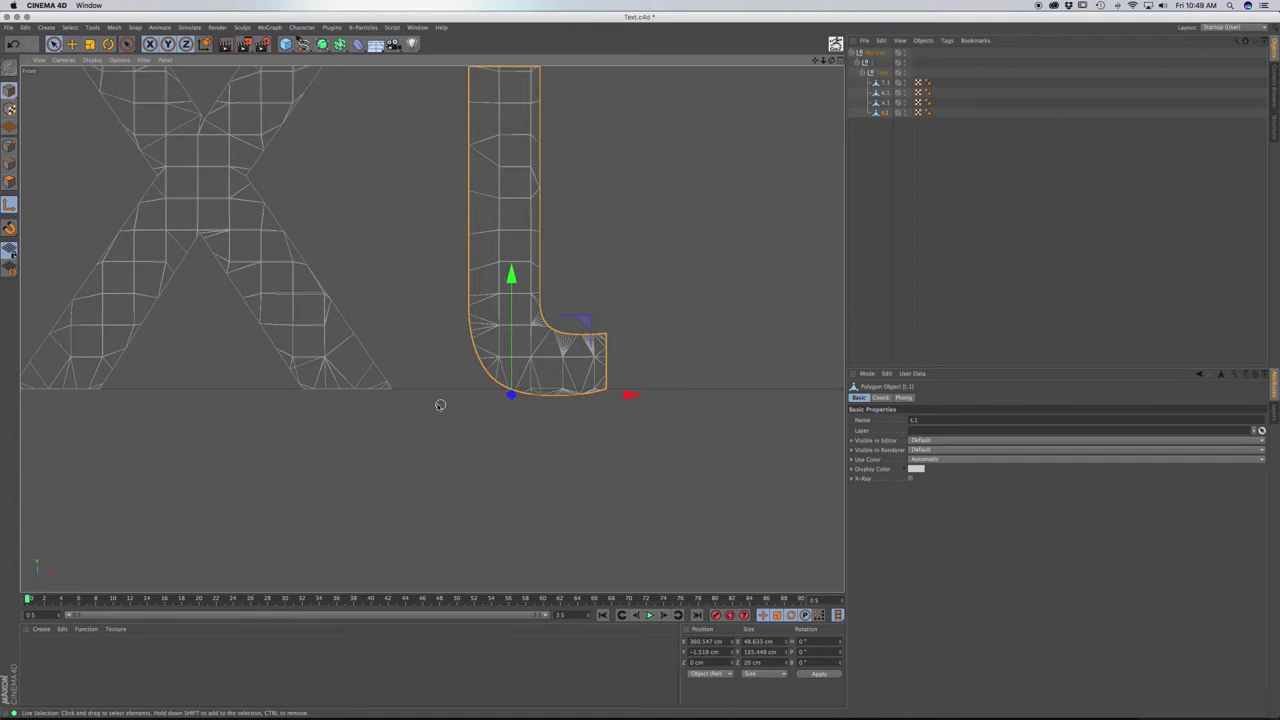
{"action": "left_click", "coordinate": [10, 249]}
- Inspect the t letter from the Right and Left side views
{"action": "key", "text": "F3"}
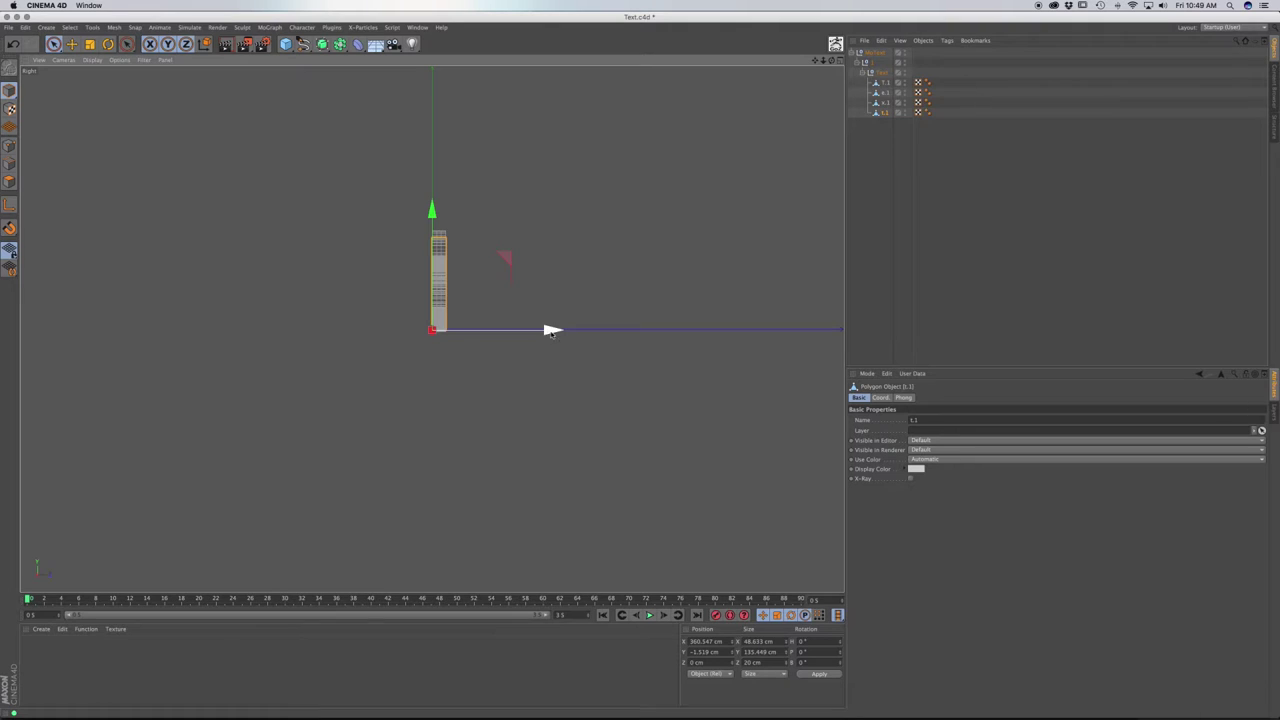
{"action": "scroll", "coordinate": [425, 303], "scroll_direction": "up", "scroll_amount": 2}
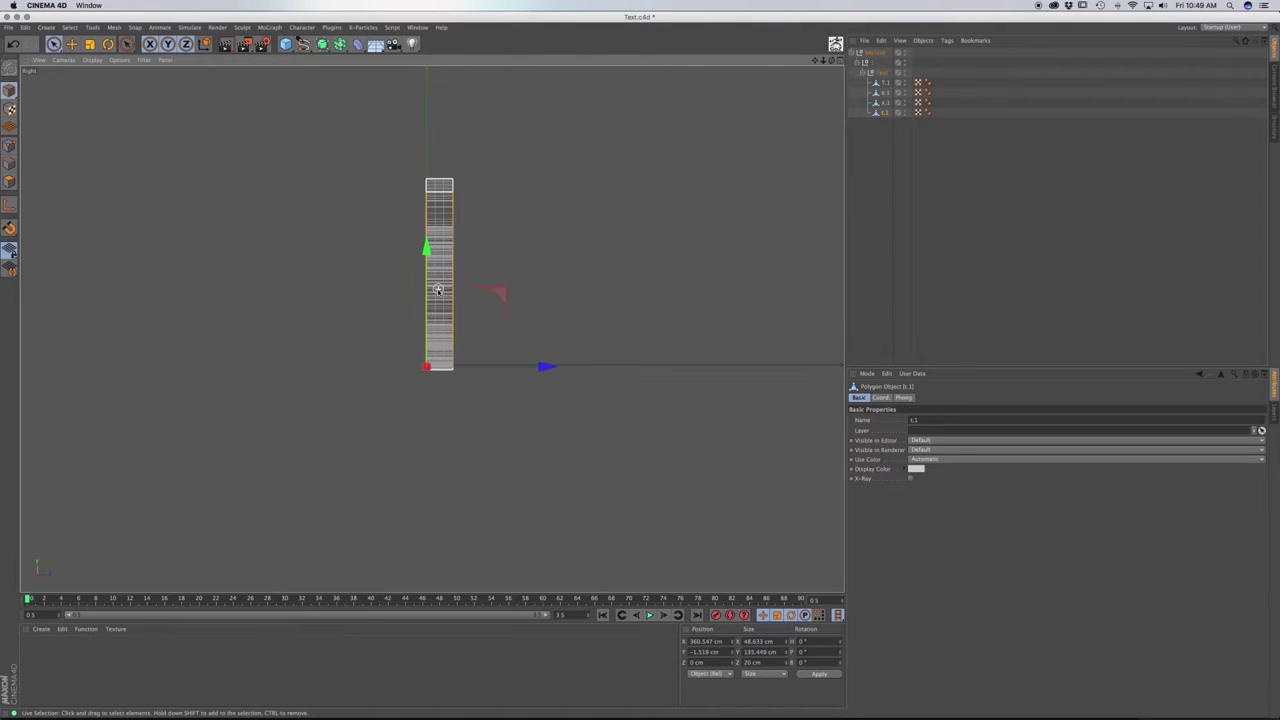
{"action": "scroll", "coordinate": [425, 303], "scroll_direction": "up", "scroll_amount": 2}
{"action": "scroll", "coordinate": [425, 303], "scroll_direction": "up", "scroll_amount": 3}
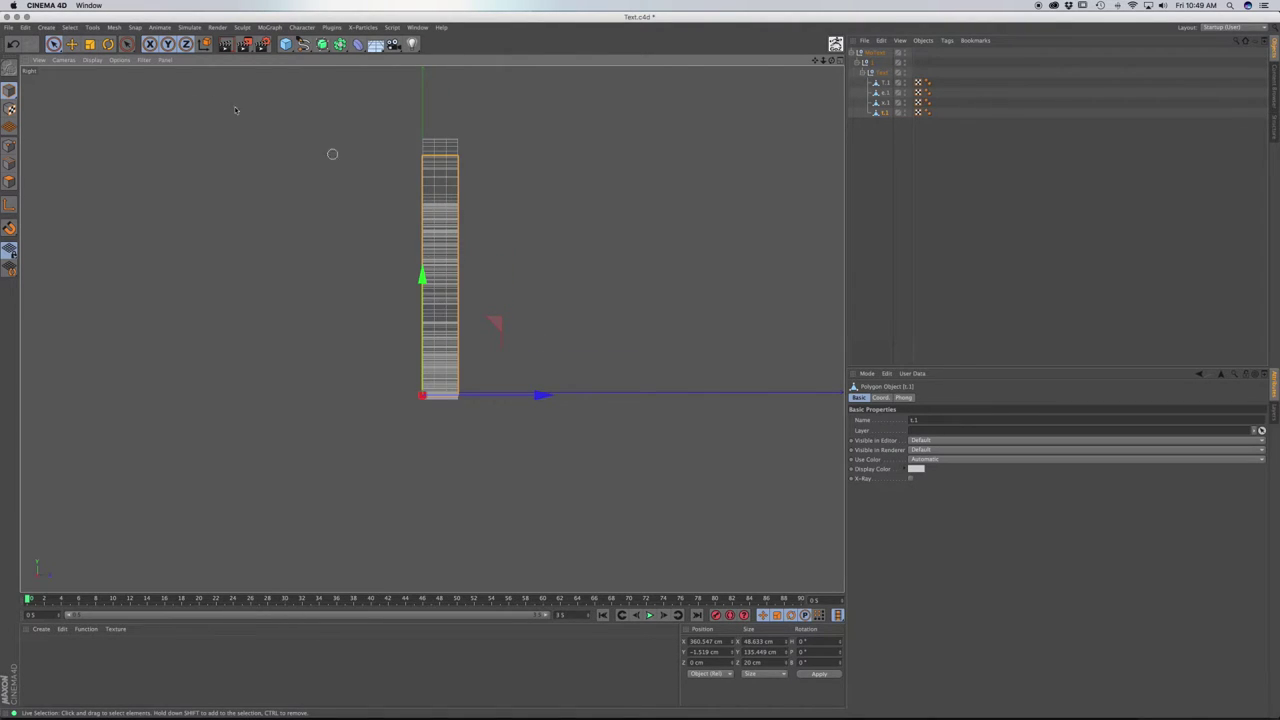
{"action": "left_click", "coordinate": [122, 60]}
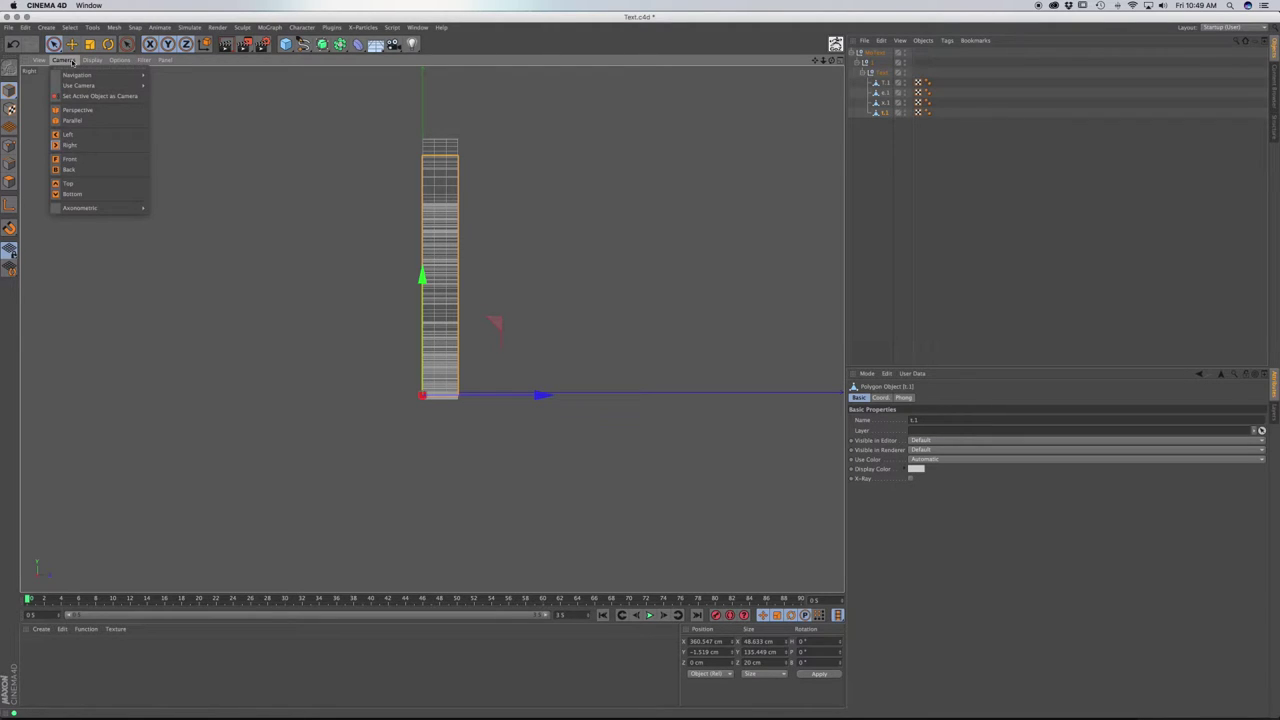
{"action": "left_click", "coordinate": [73, 135]}
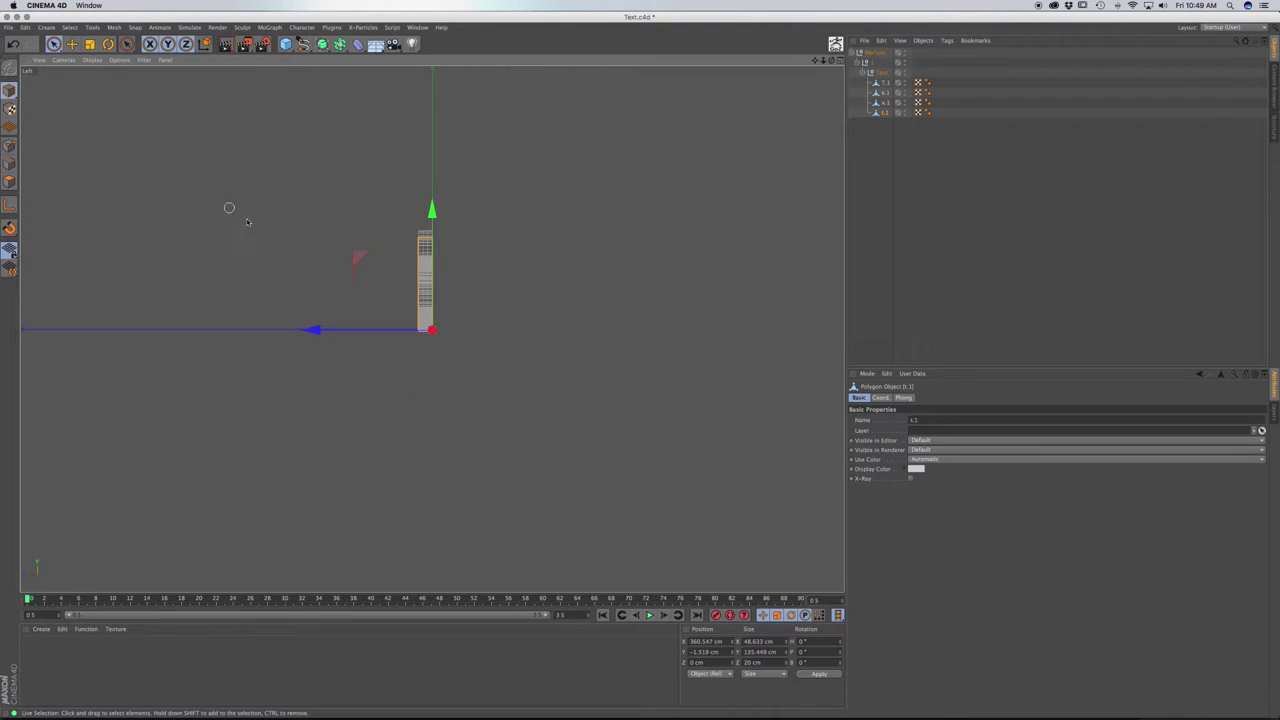
{"action": "scroll", "coordinate": [424, 292], "scroll_direction": "up", "scroll_amount": 4}
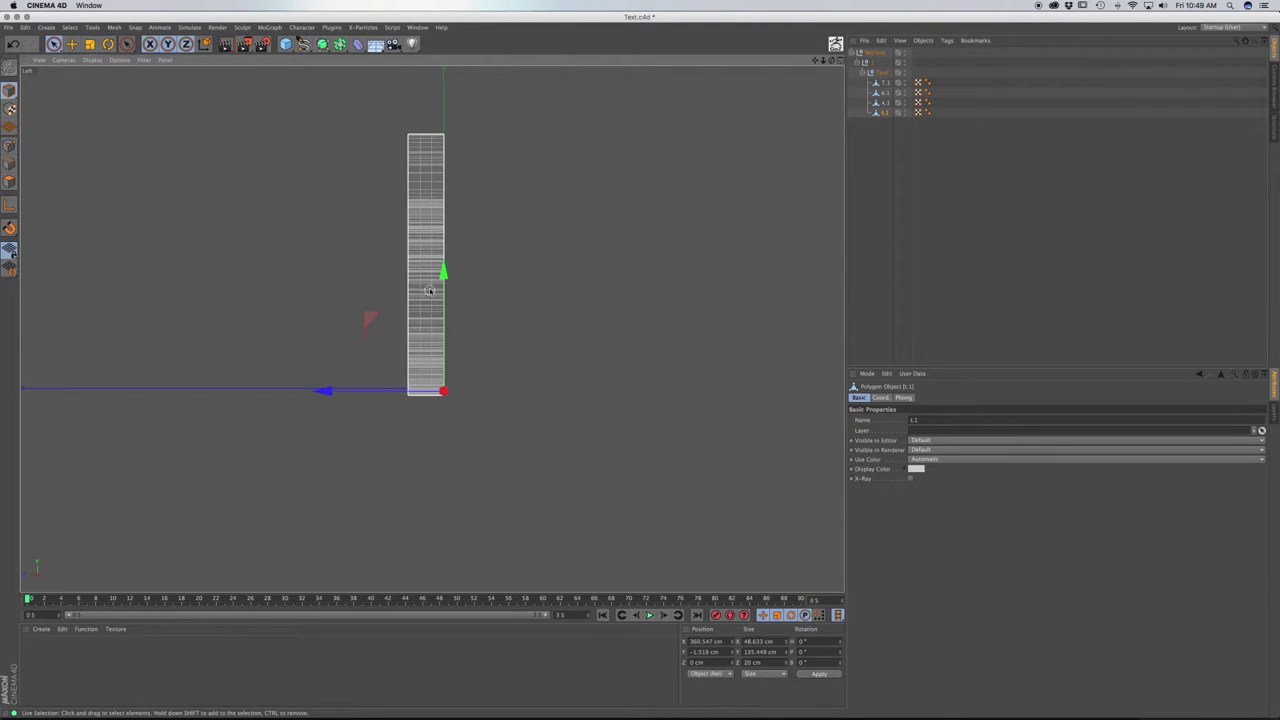
{"action": "left_click", "coordinate": [424, 358]}
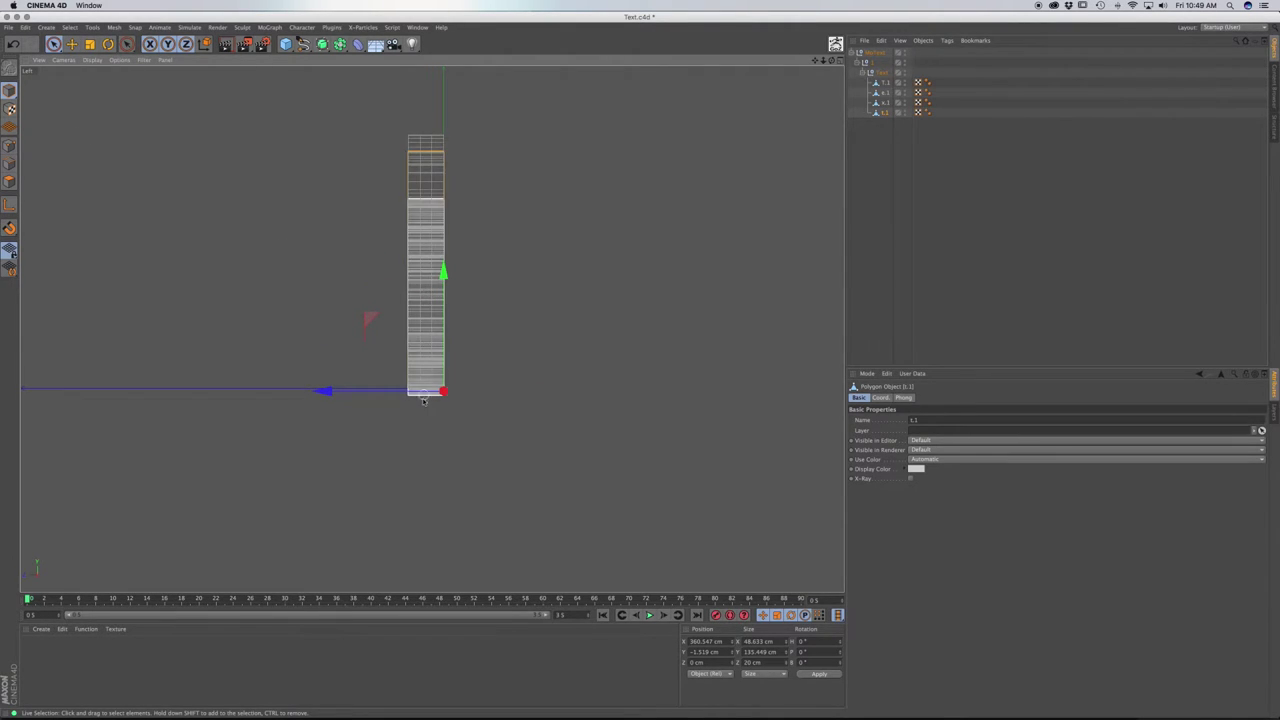
- Check the t from the Right and Top views, then return to Perspective
{"action": "left_click", "coordinate": [64, 60]}
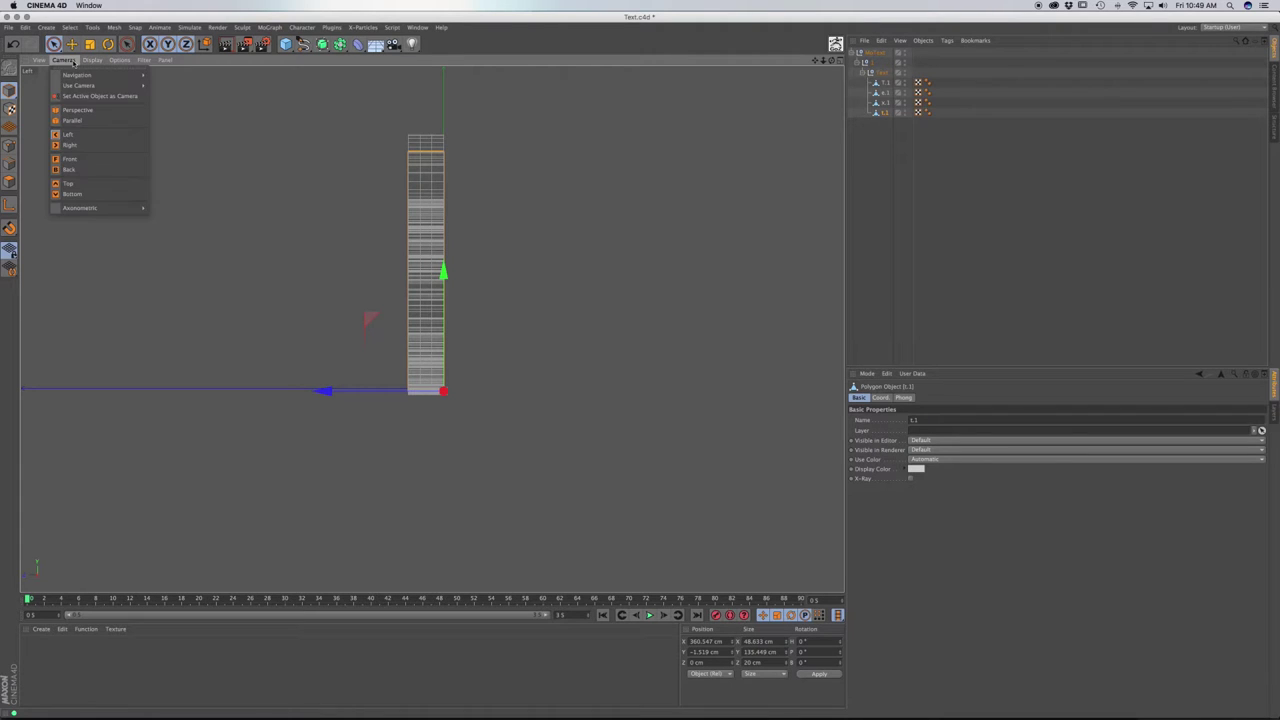
{"action": "left_click", "coordinate": [76, 147]}
{"action": "left_click", "coordinate": [64, 60]}
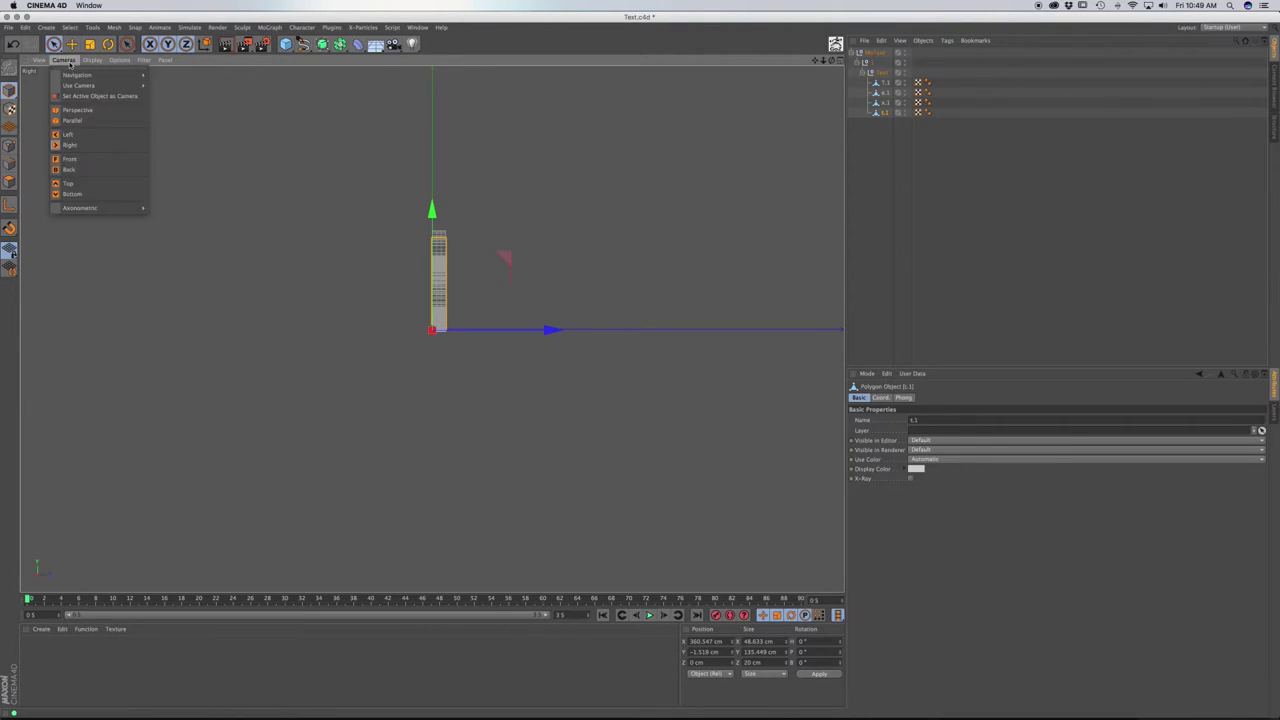
{"action": "left_click", "coordinate": [70, 62]}
{"action": "key", "text": "F2"}
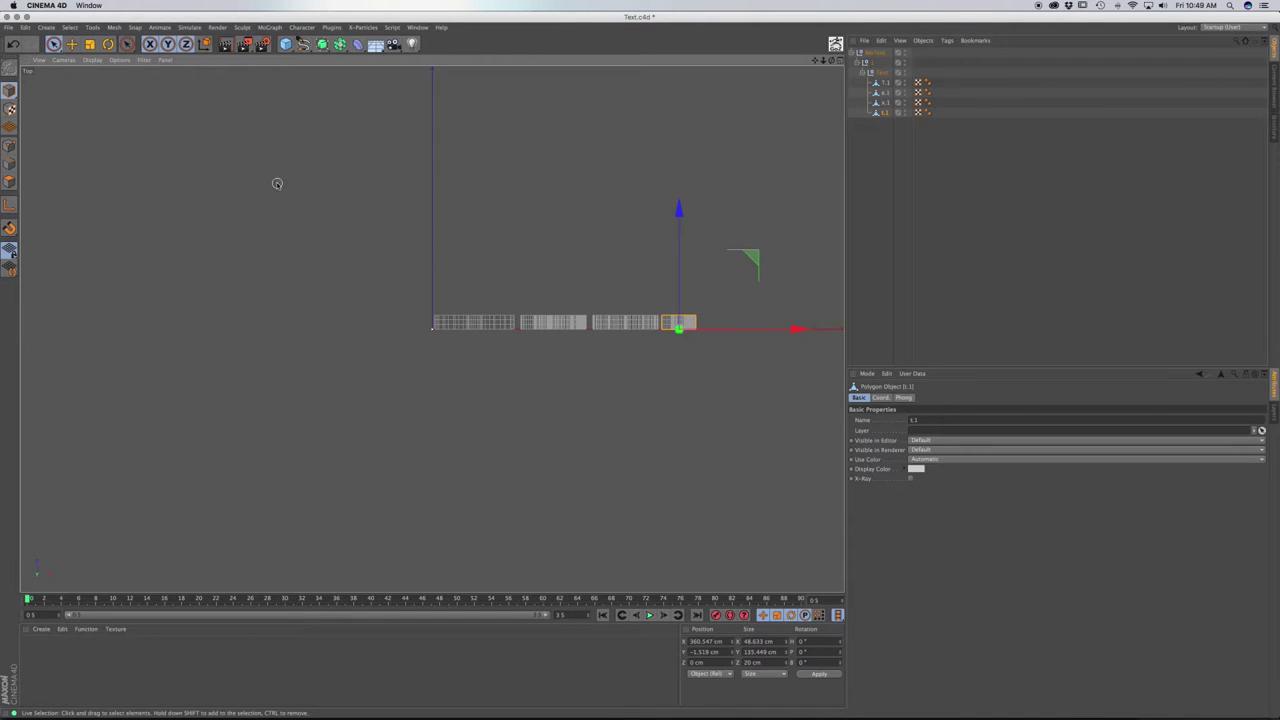
{"action": "left_click", "coordinate": [70, 62]}
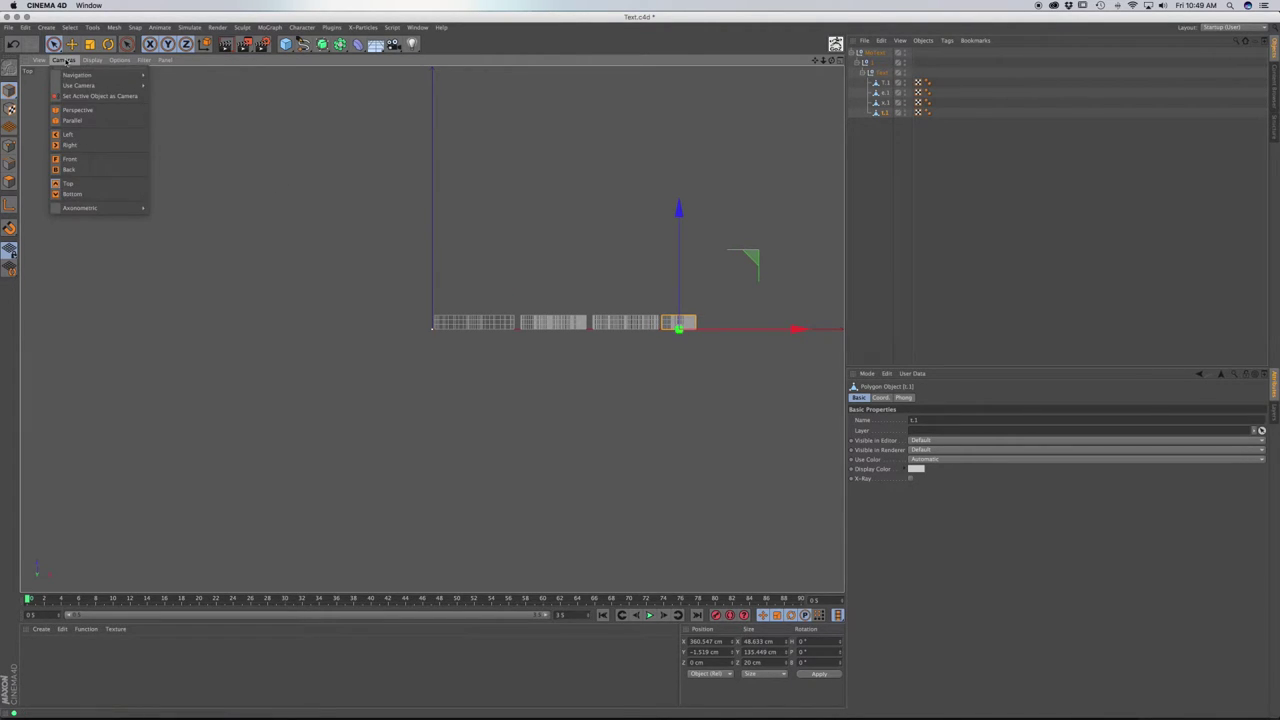
{"action": "left_click", "coordinate": [296, 169]}
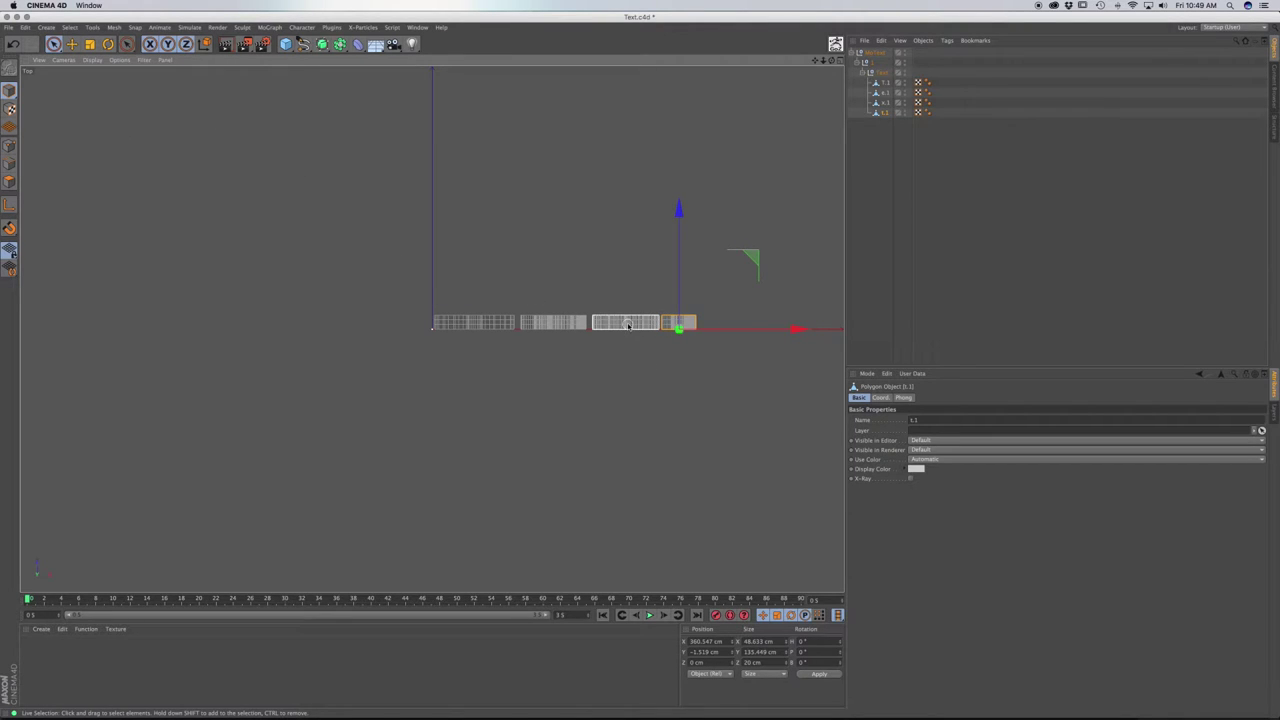
{"action": "key", "text": "F1"}
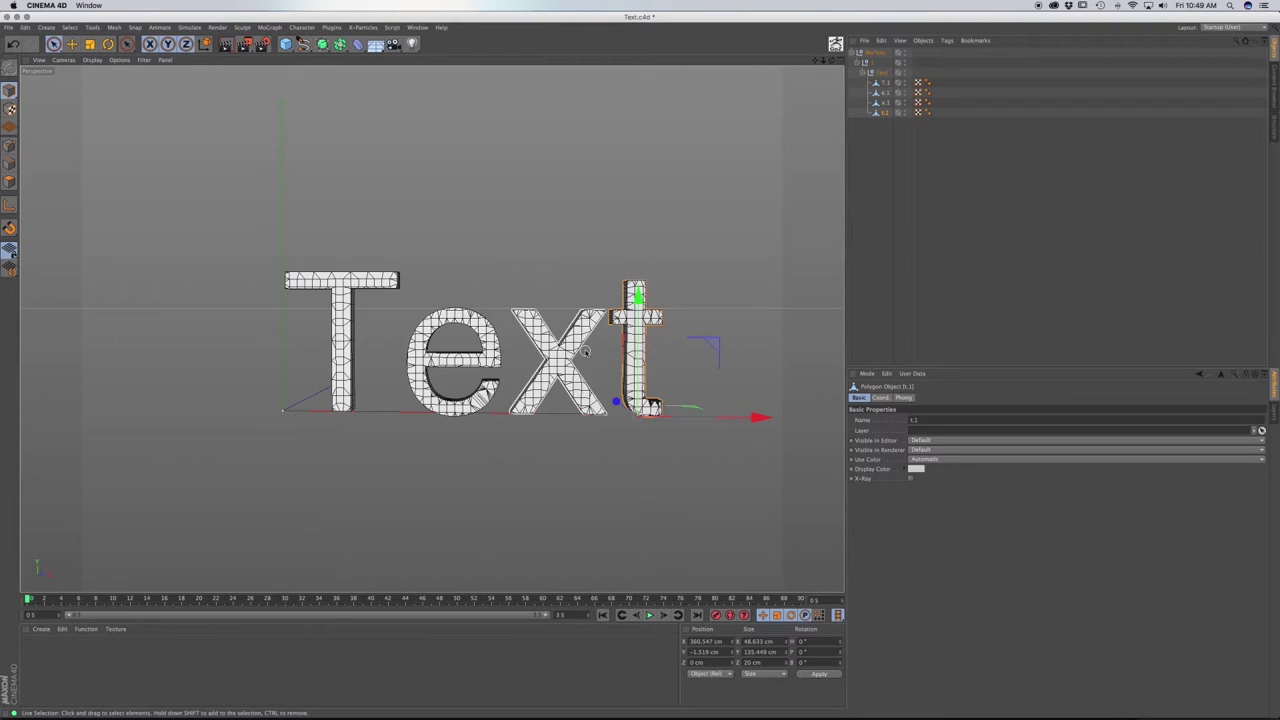
- Move T.1 about 18.75 cm right to X 77.175 cm and display its Coord values
{"action": "mouse_move", "coordinate": [586, 350]}
{"action": "left_mouse_down", "text": "alt"}
{"action": "mouse_move", "coordinate": [531, 391]}
{"action": "mouse_move", "coordinate": [370, 326]}
{"action": "left_mouse_up", "text": "alt"}
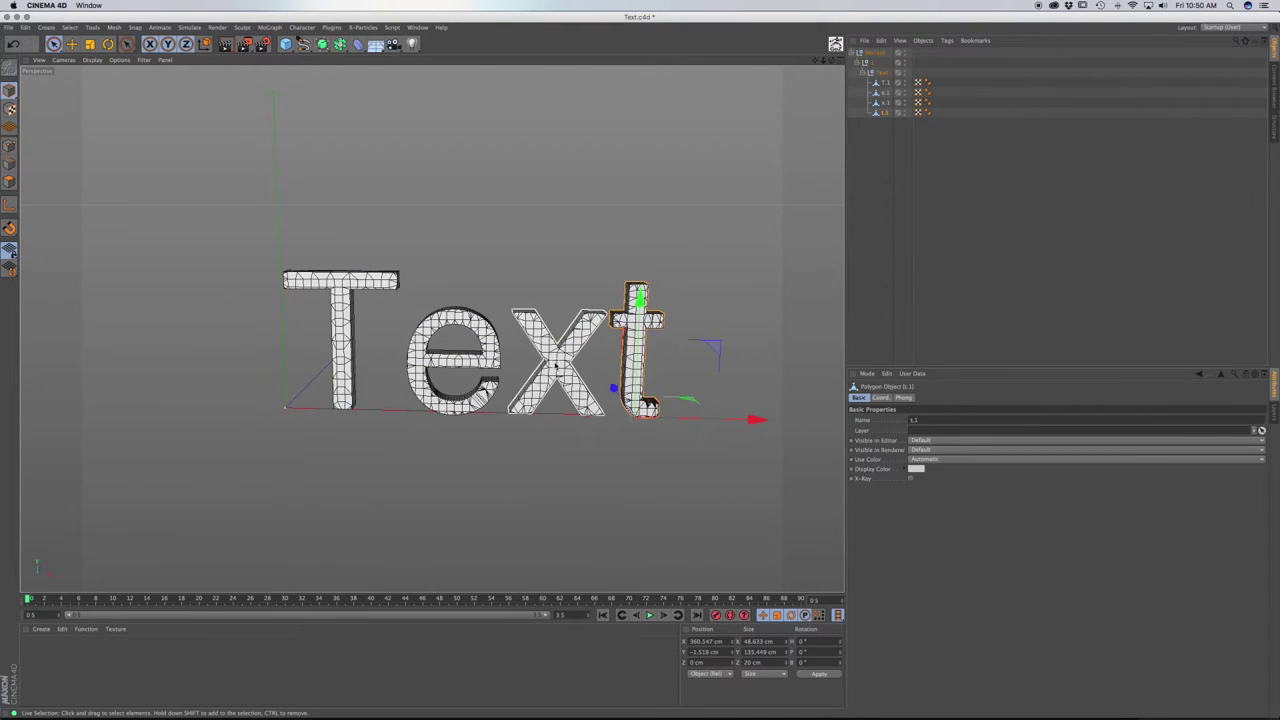
{"action": "left_click", "coordinate": [887, 84]}
{"action": "left_click_drag", "start_coordinate": [461, 411], "coordinate": [478, 412]}
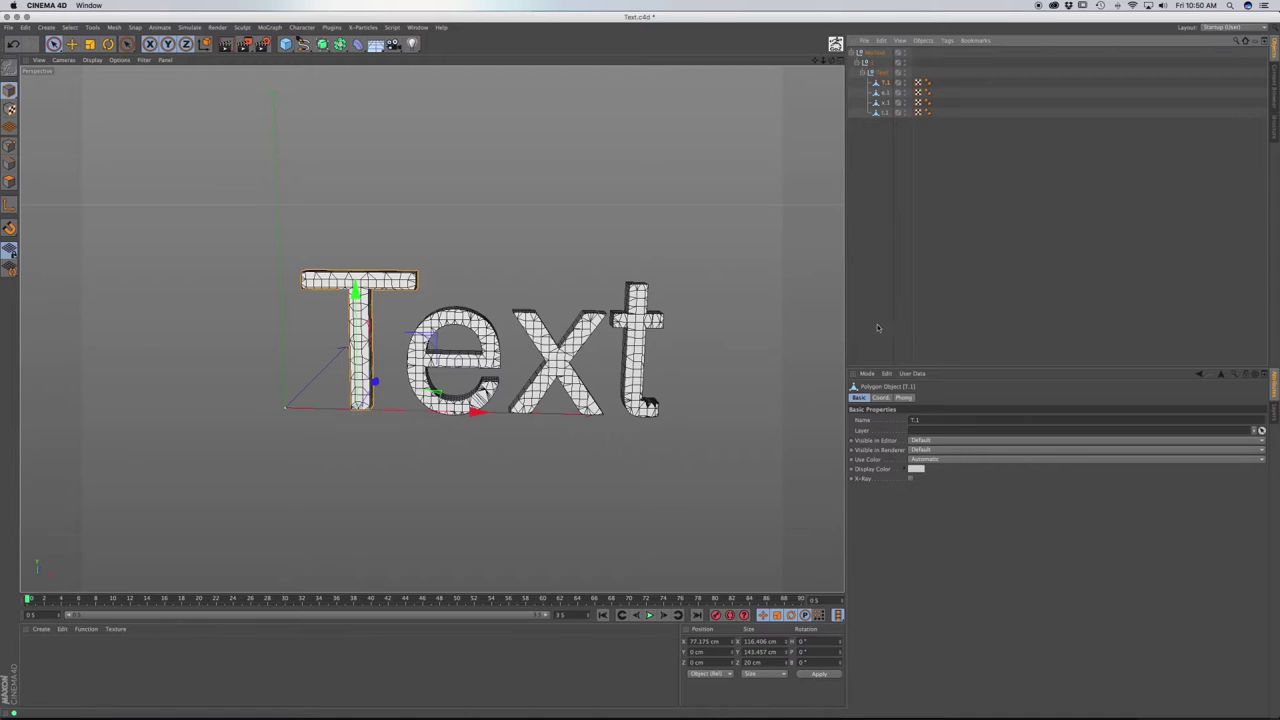
{"action": "left_click", "coordinate": [881, 397]}
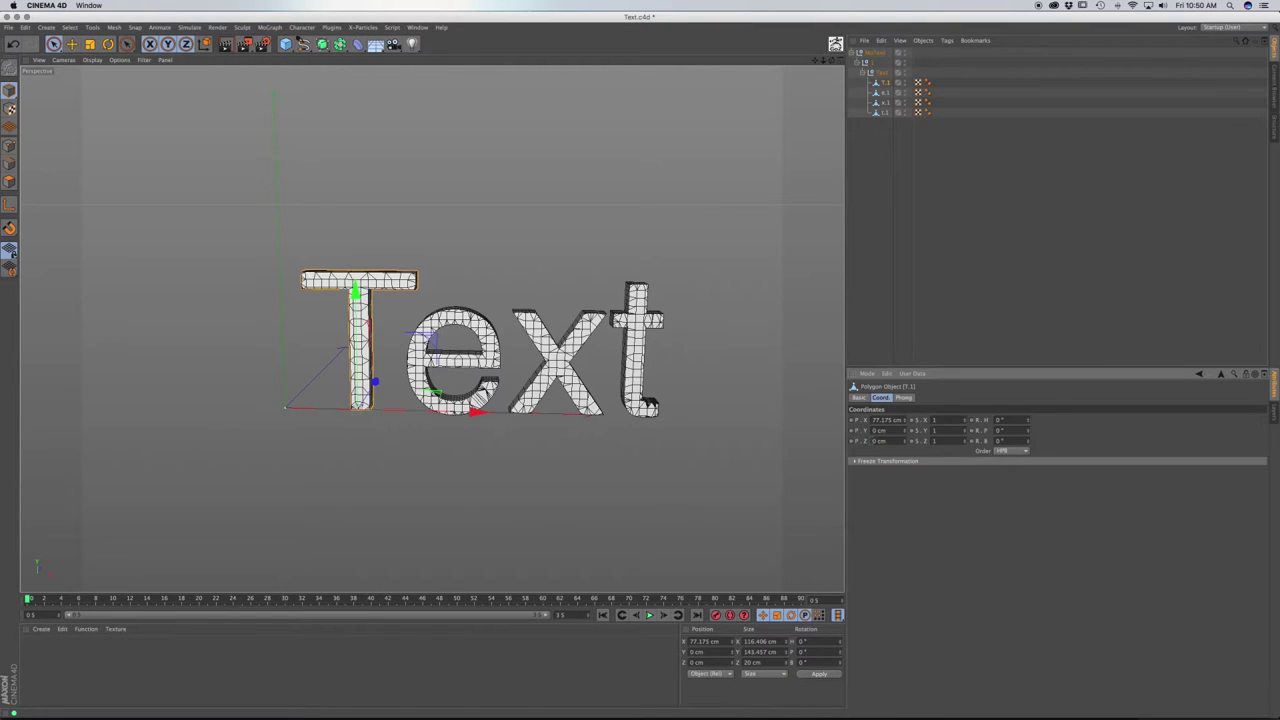
- Reset the T's test offset to 0, scrub through the animation, and return to frame 0
{"action": "mouse_move", "coordinate": [904, 441]}
{"action": "left_mouse_down"}
{"action": "mouse_move", "coordinate": [940, 441]}
{"action": "mouse_move", "coordinate": [880, 441]}
{"action": "mouse_move", "coordinate": [1000, 432]}
{"action": "left_mouse_up"}
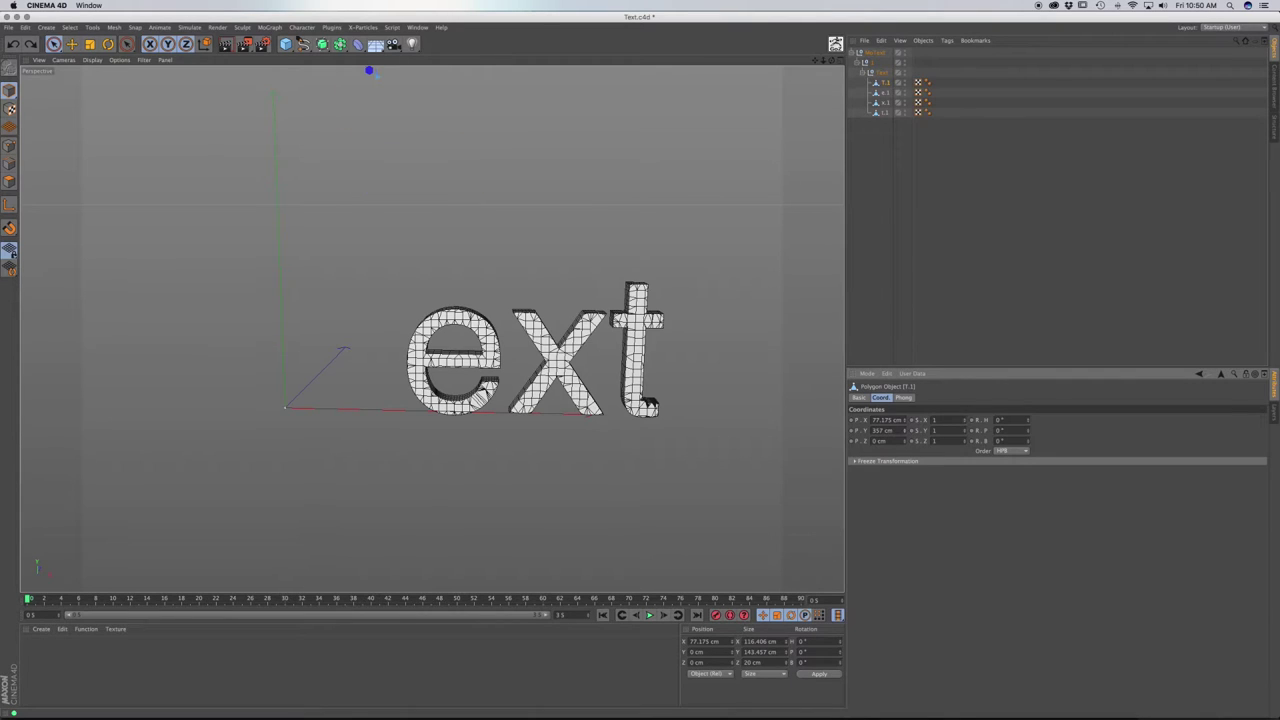
{"action": "right_click", "coordinate": [904, 432]}
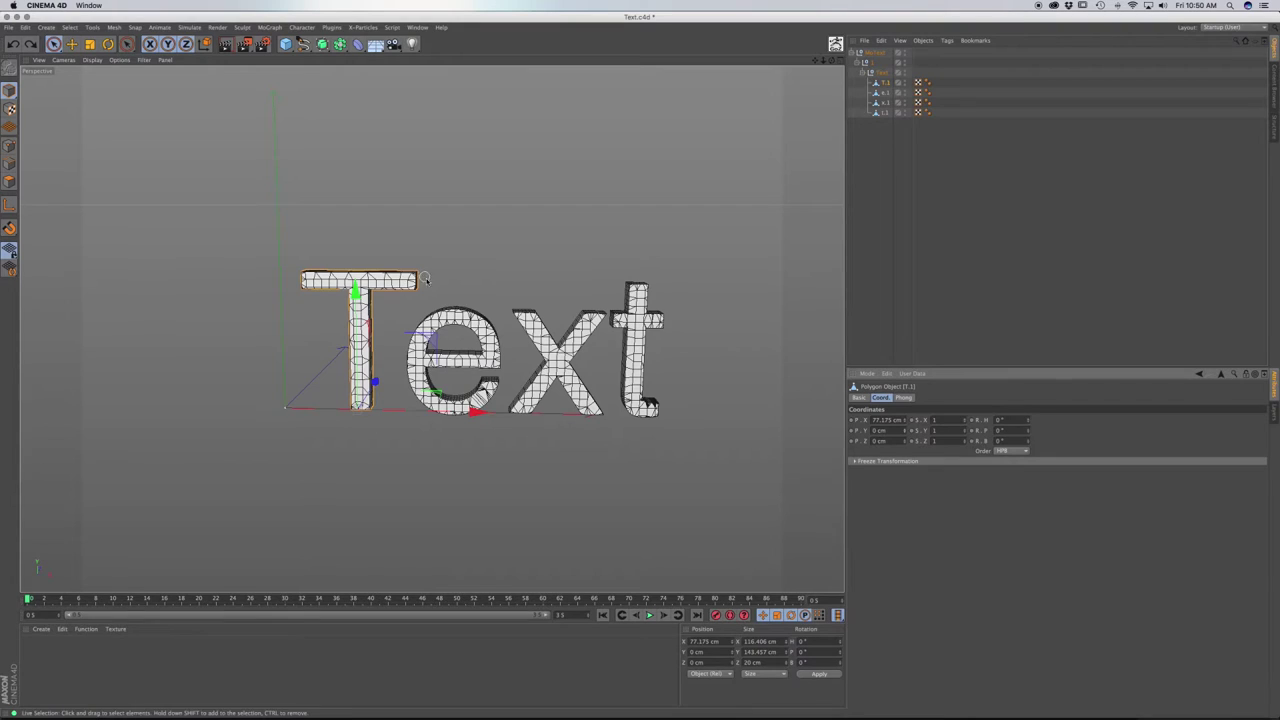
{"action": "left_click_drag", "start_coordinate": [28, 598], "coordinate": [538, 598]}
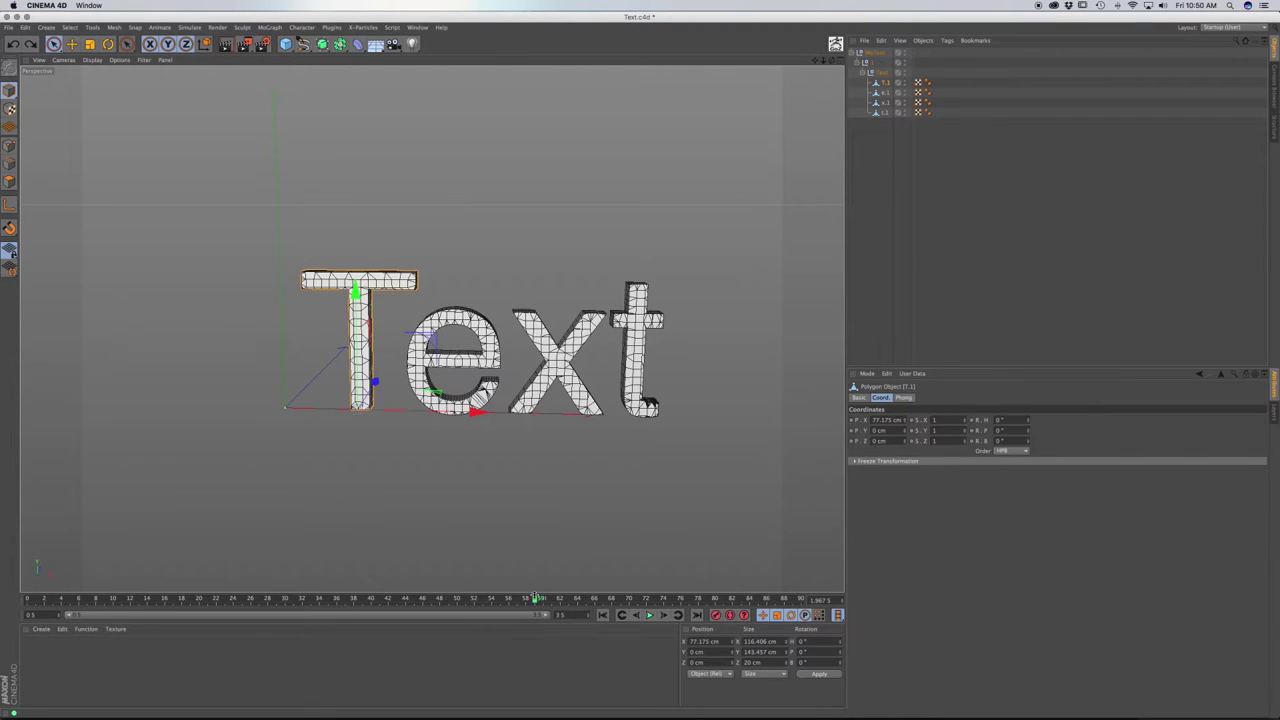
{"action": "left_click_drag", "start_coordinate": [538, 598], "coordinate": [802, 598]}
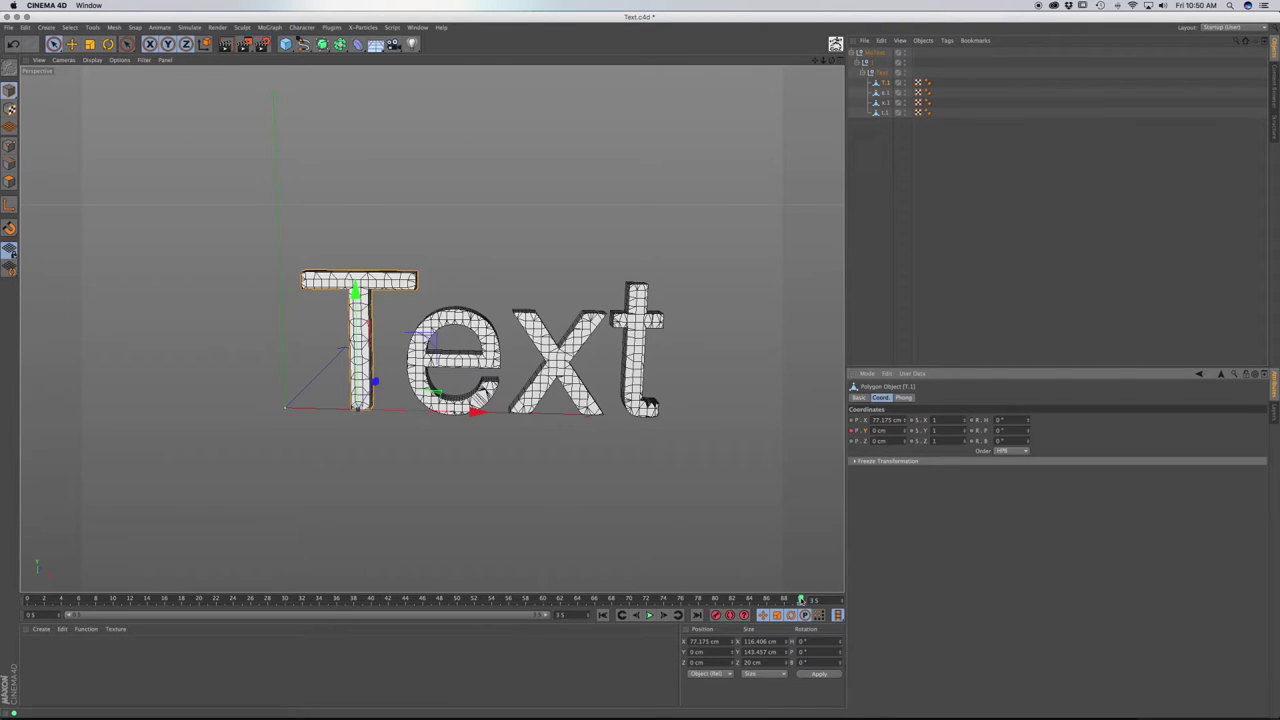
{"action": "left_click", "coordinate": [602, 615]}
- Keyframe T.1's P.Y high above the word at frame 0 and play back the drop
{"action": "left_click_drag", "start_coordinate": [906, 432], "coordinate": [1000, 432]}
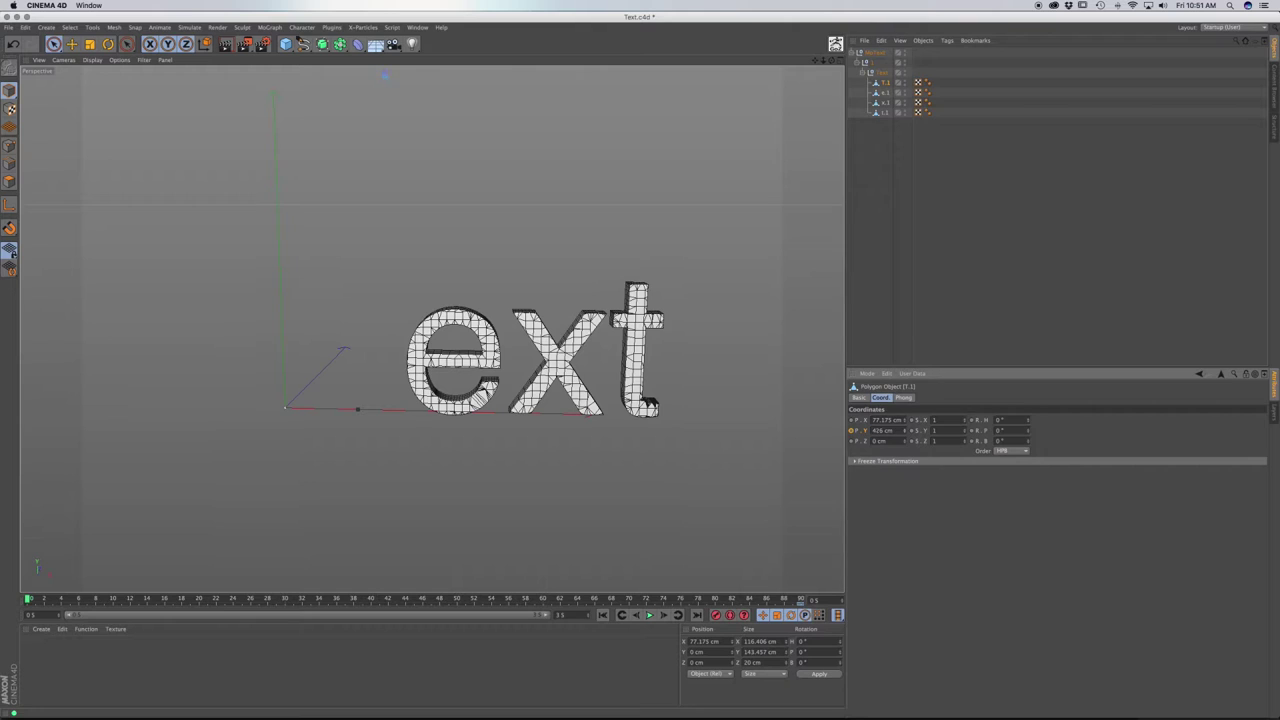
{"action": "left_click", "coordinate": [853, 431]}
{"action": "left_click", "coordinate": [649, 615]}
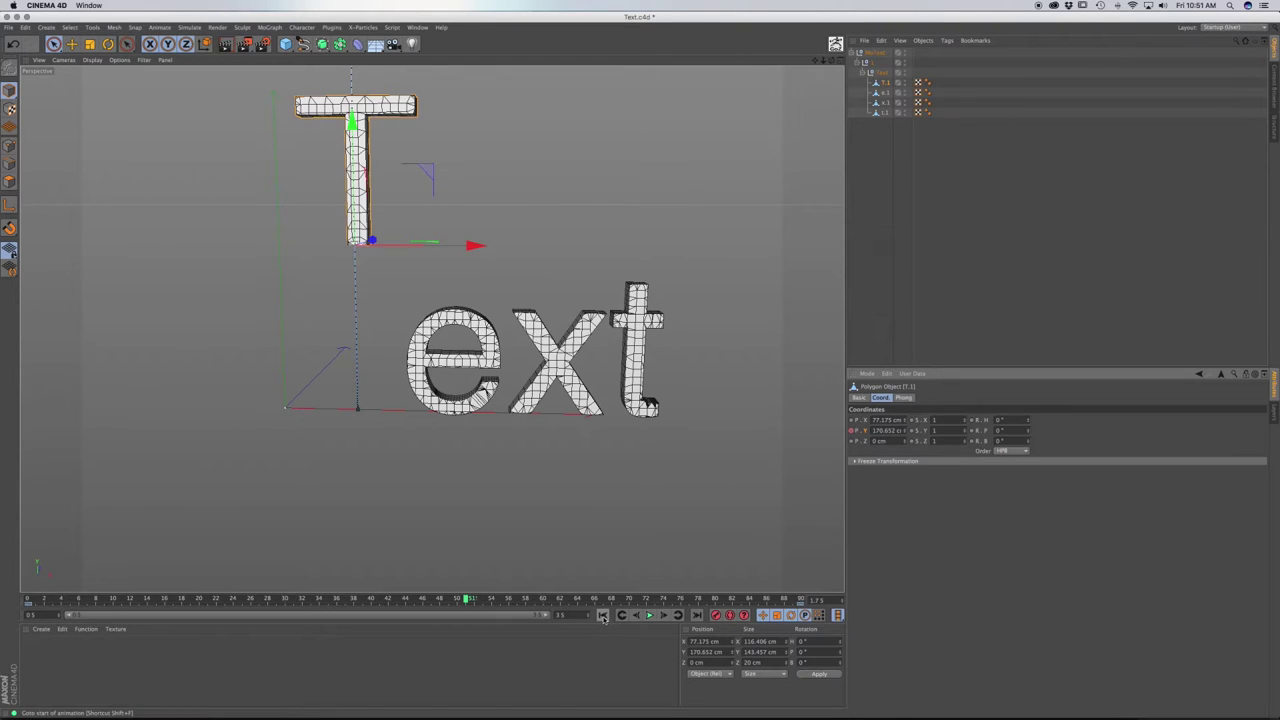
{"action": "left_click", "coordinate": [697, 615]}
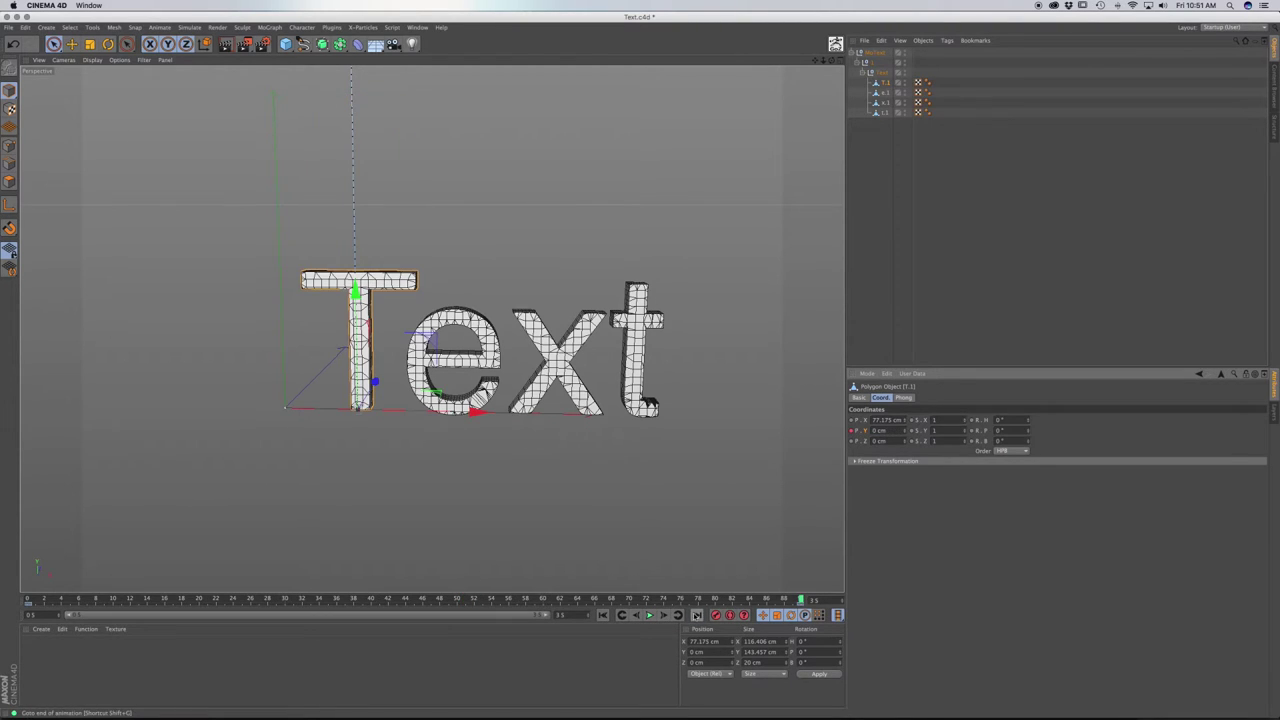
{"action": "left_click", "coordinate": [882, 92]}
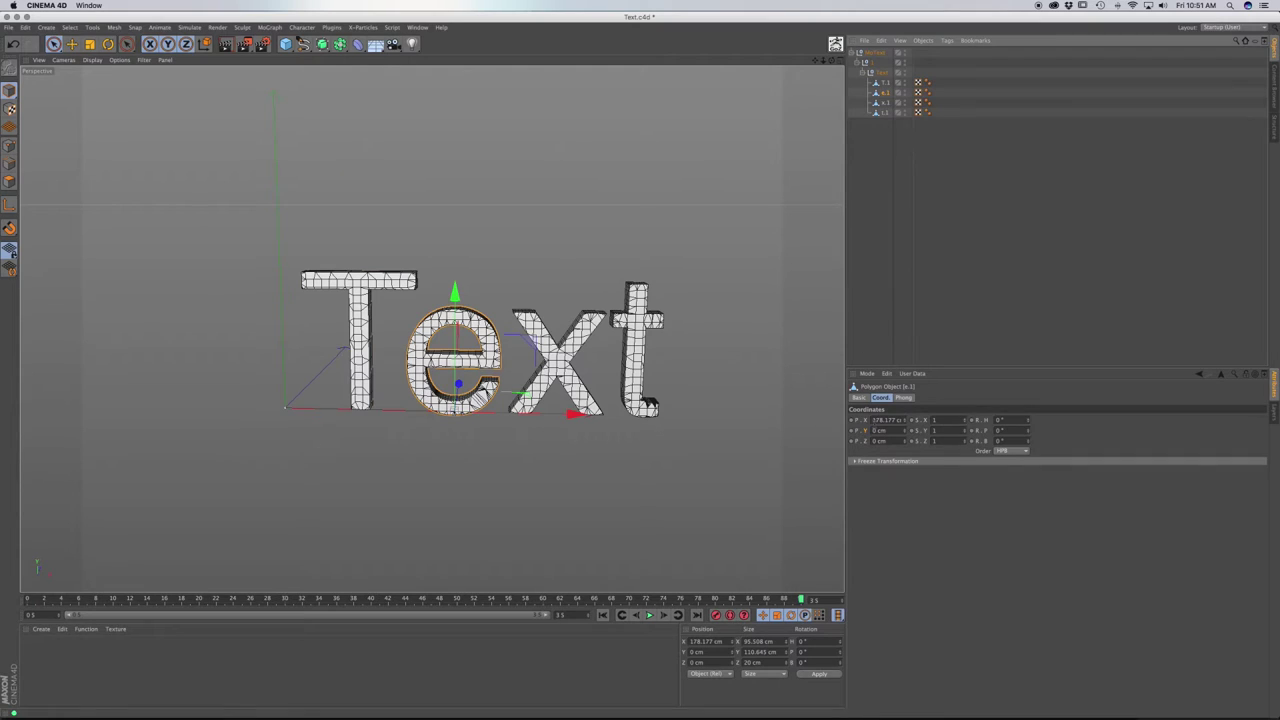
- At frame 0, drop the e letter to about Y -352 cm so it rises into place
{"action": "left_click", "coordinate": [853, 421]}
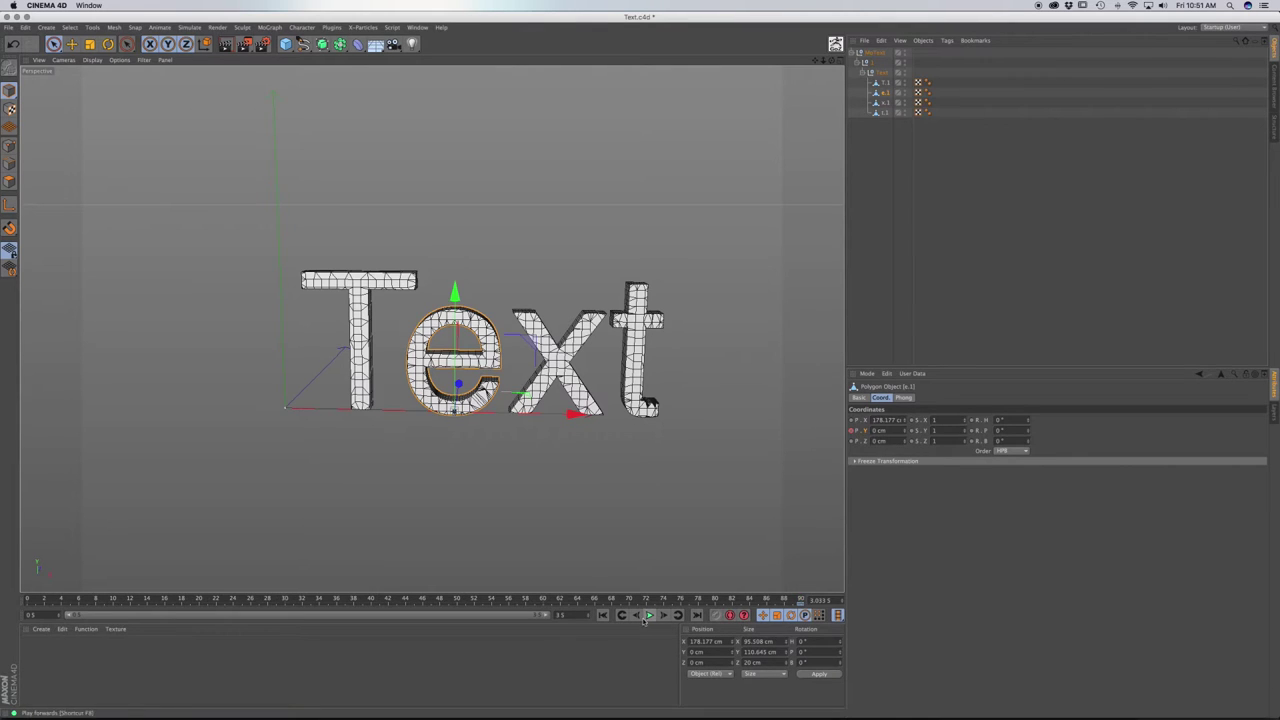
{"action": "left_click", "coordinate": [605, 616]}
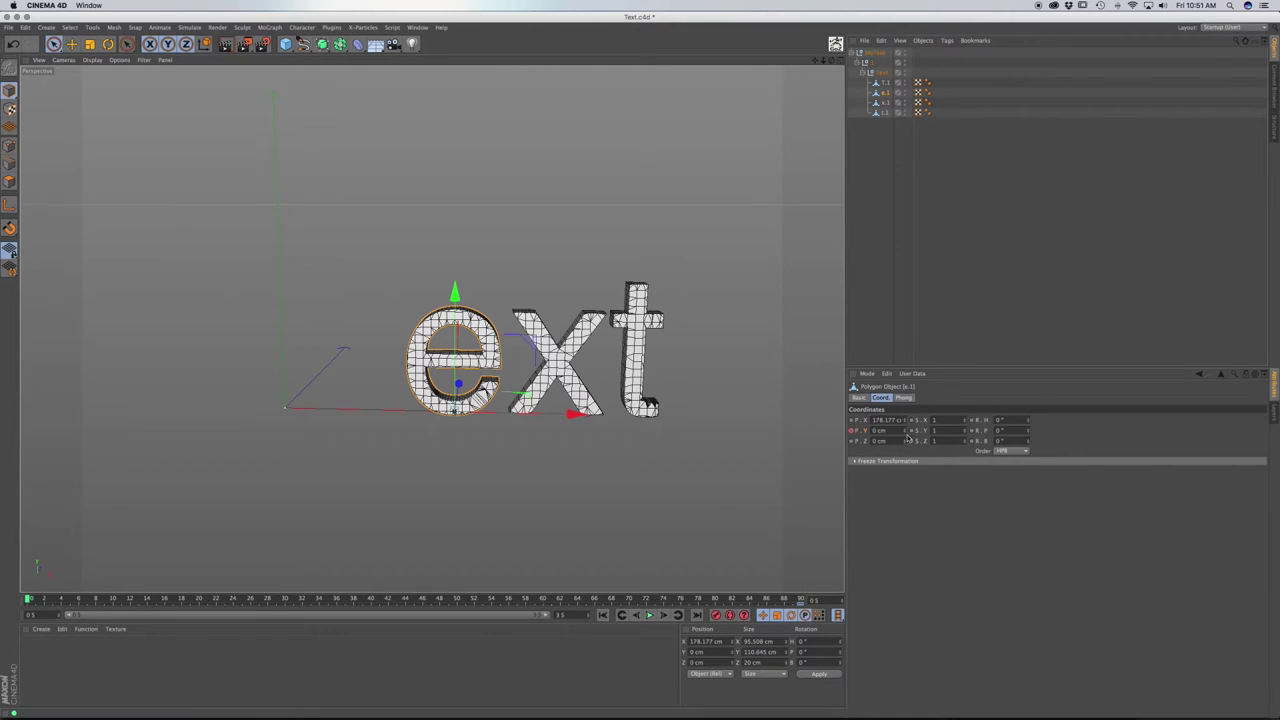
{"action": "left_click_drag", "start_coordinate": [904, 436], "coordinate": [904, 596]}
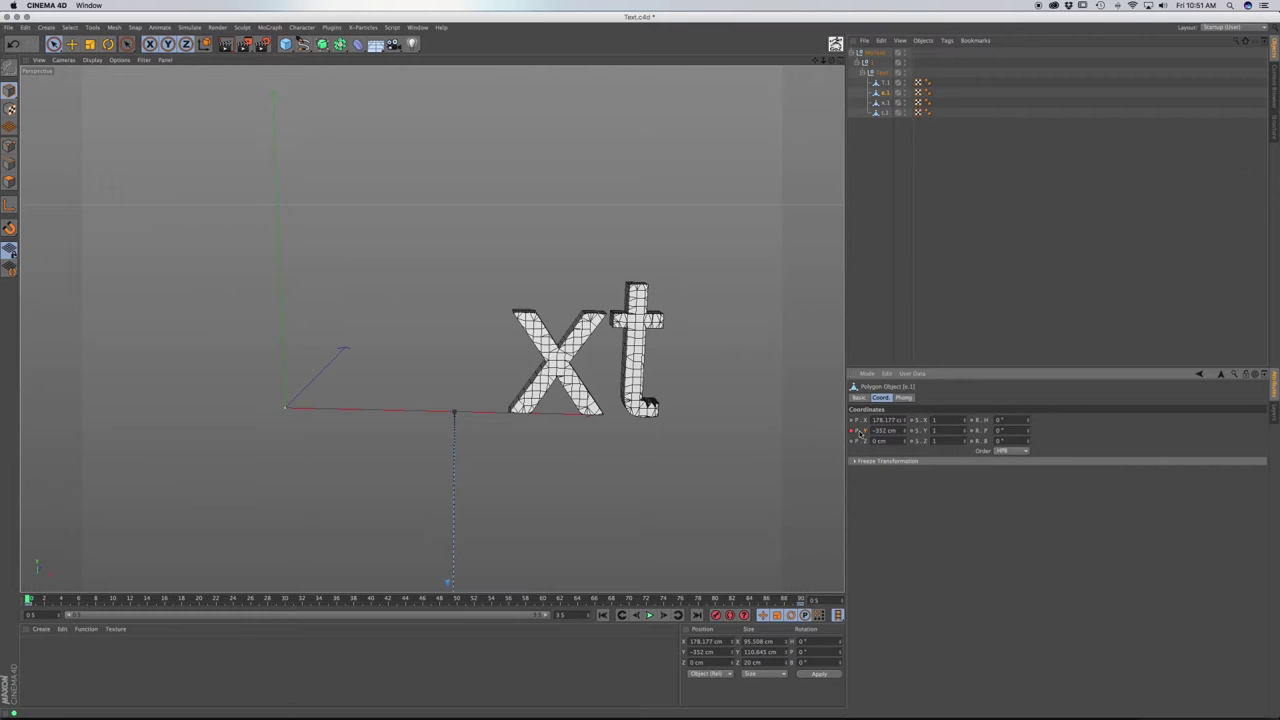
{"action": "left_click", "coordinate": [882, 102]}
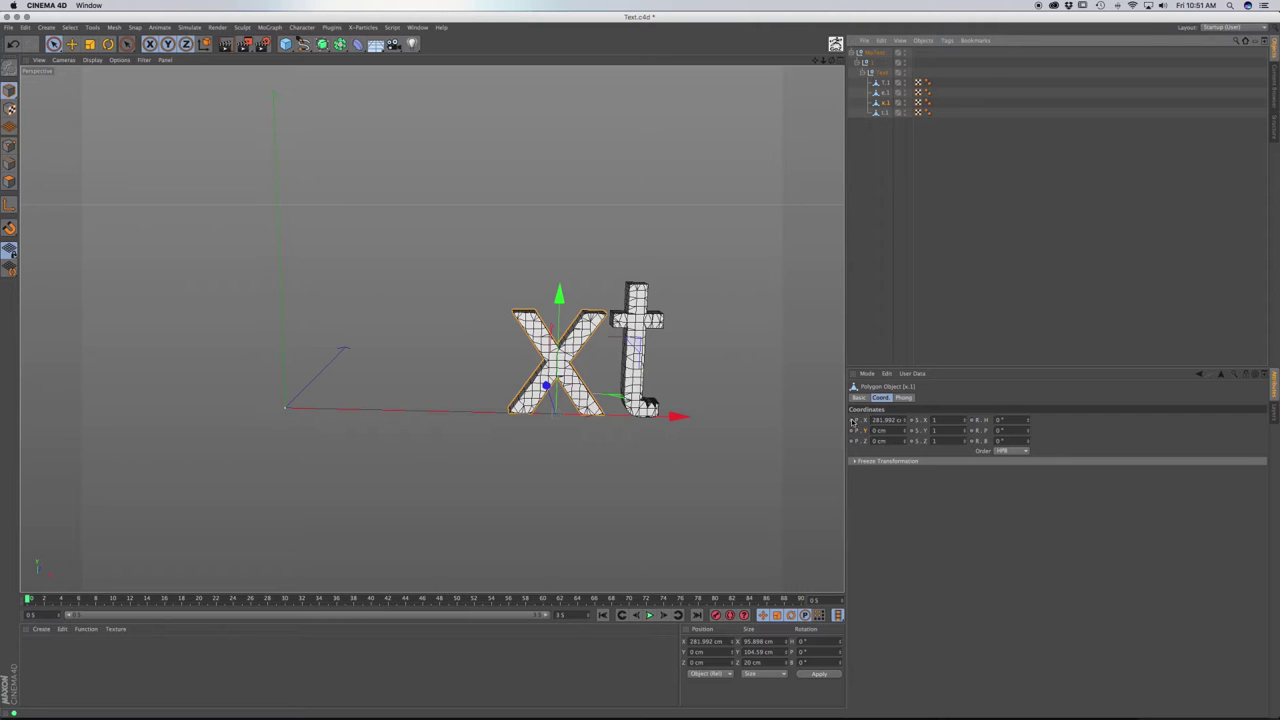
- Key x.1's X position at 281.992 cm on the last frame and -346.008 cm at frame 0
{"action": "left_click", "coordinate": [852, 421]}
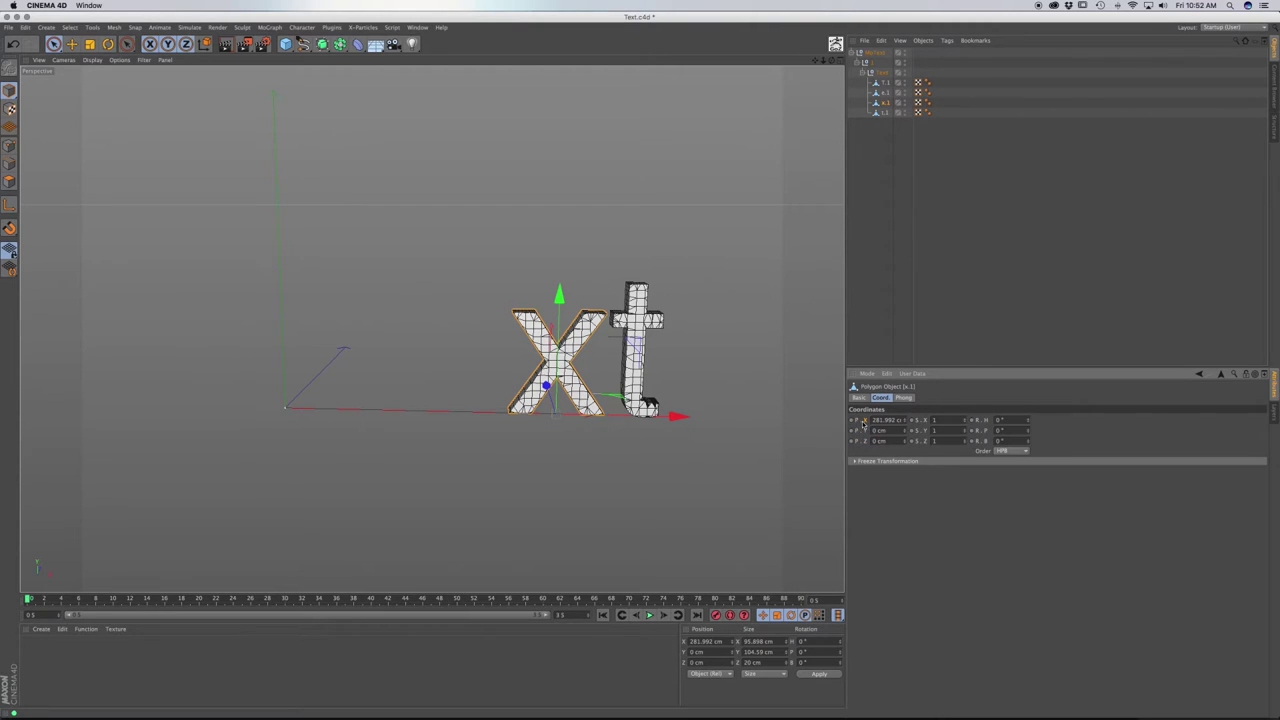
{"action": "left_click_drag", "start_coordinate": [788, 599], "coordinate": [802, 599]}
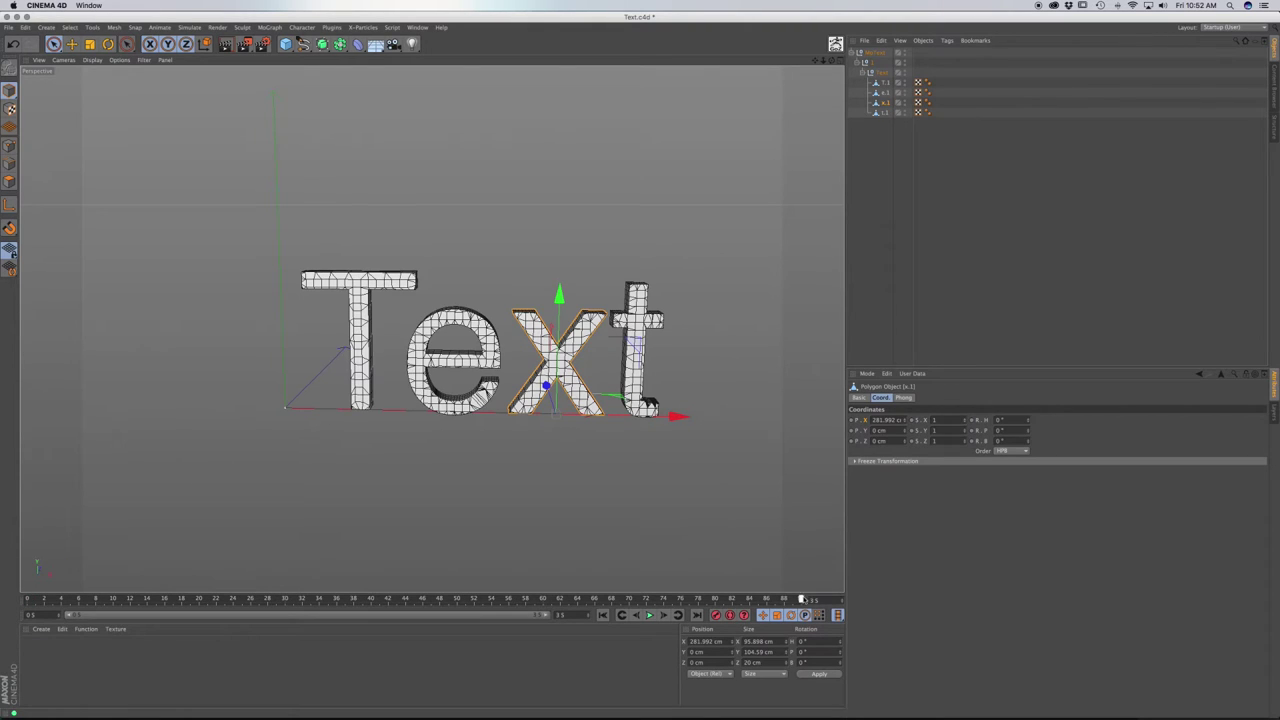
{"action": "left_click", "coordinate": [853, 420], "text": "ctrl"}
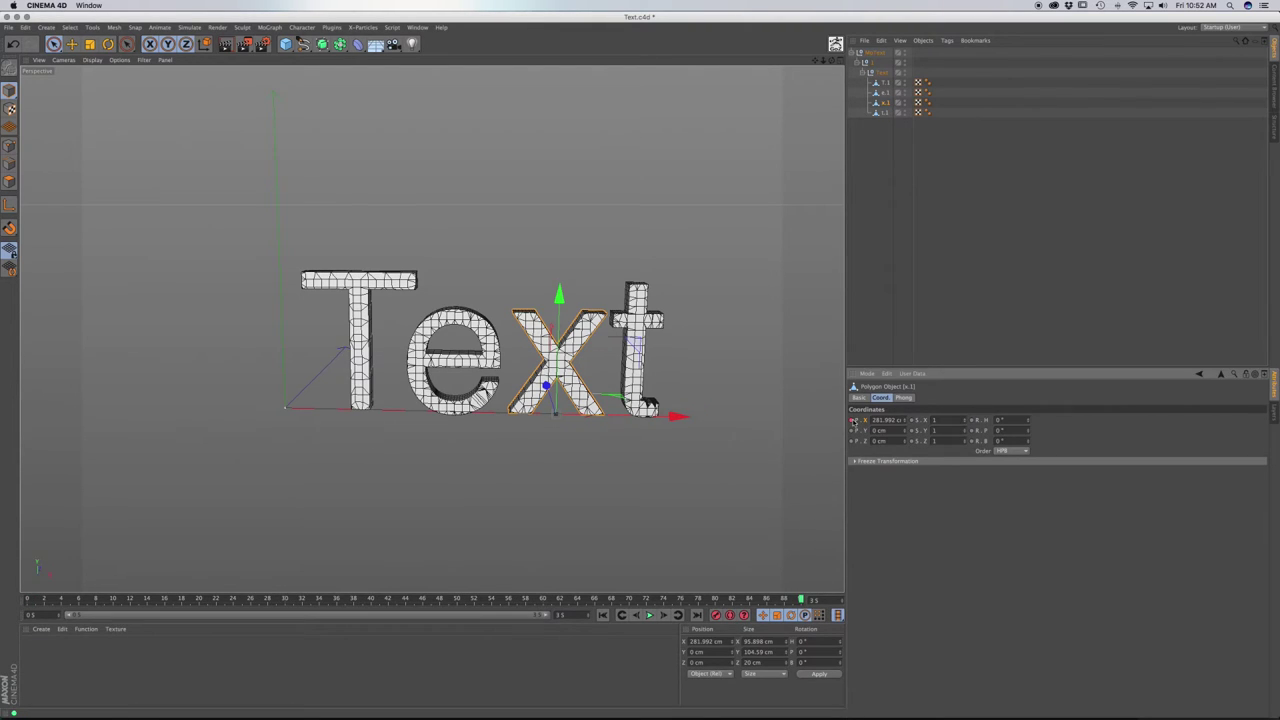
{"action": "left_click", "coordinate": [602, 615]}
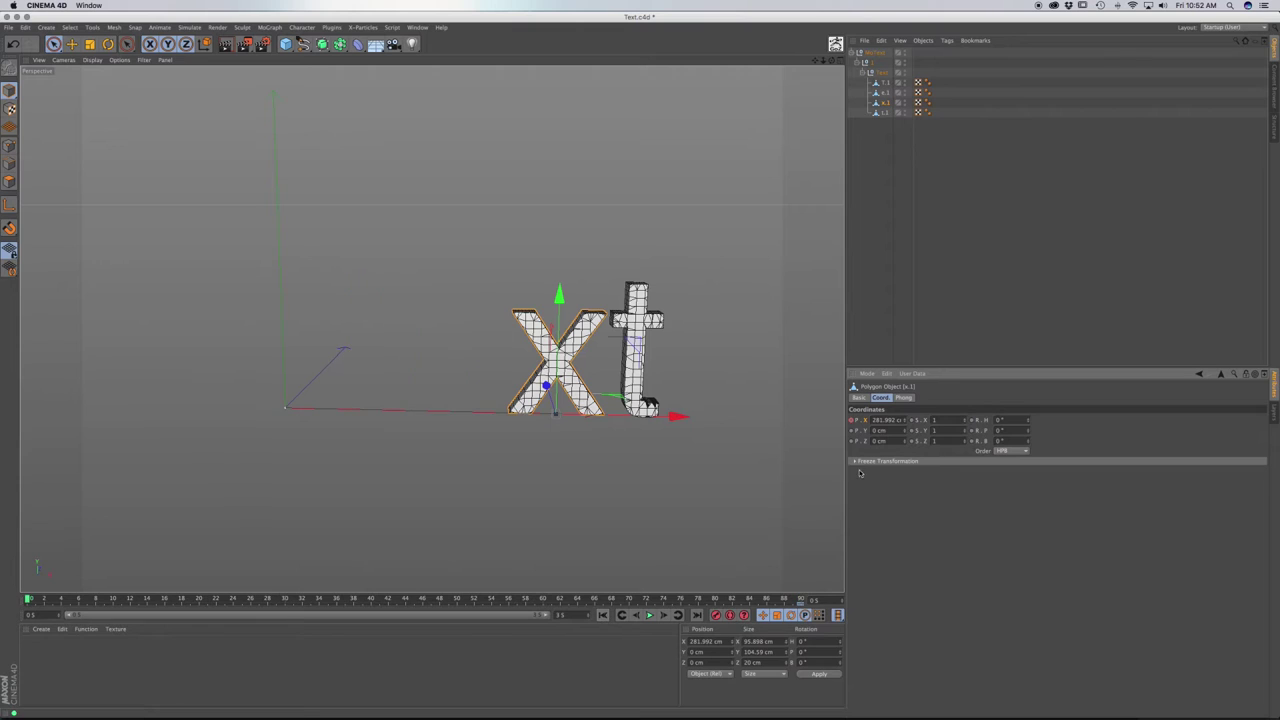
{"action": "left_click_drag", "start_coordinate": [907, 421], "coordinate": [850, 421]}
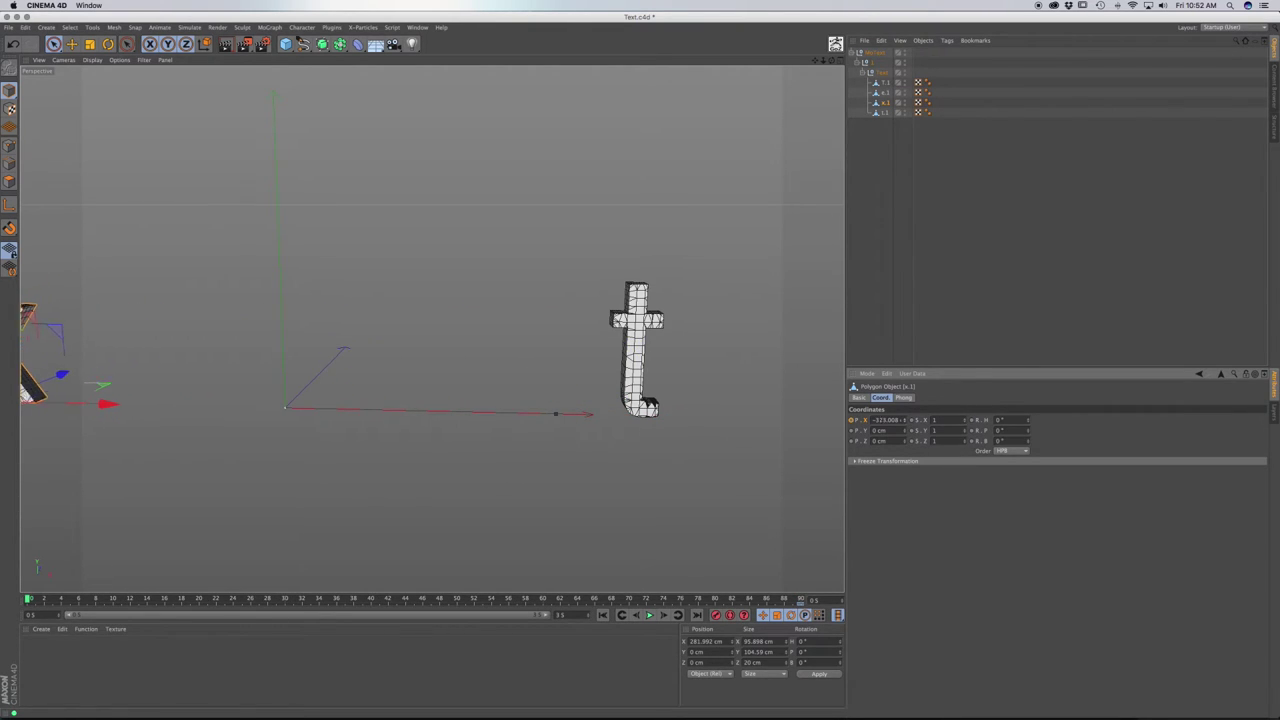
{"action": "left_click", "coordinate": [852, 420]}
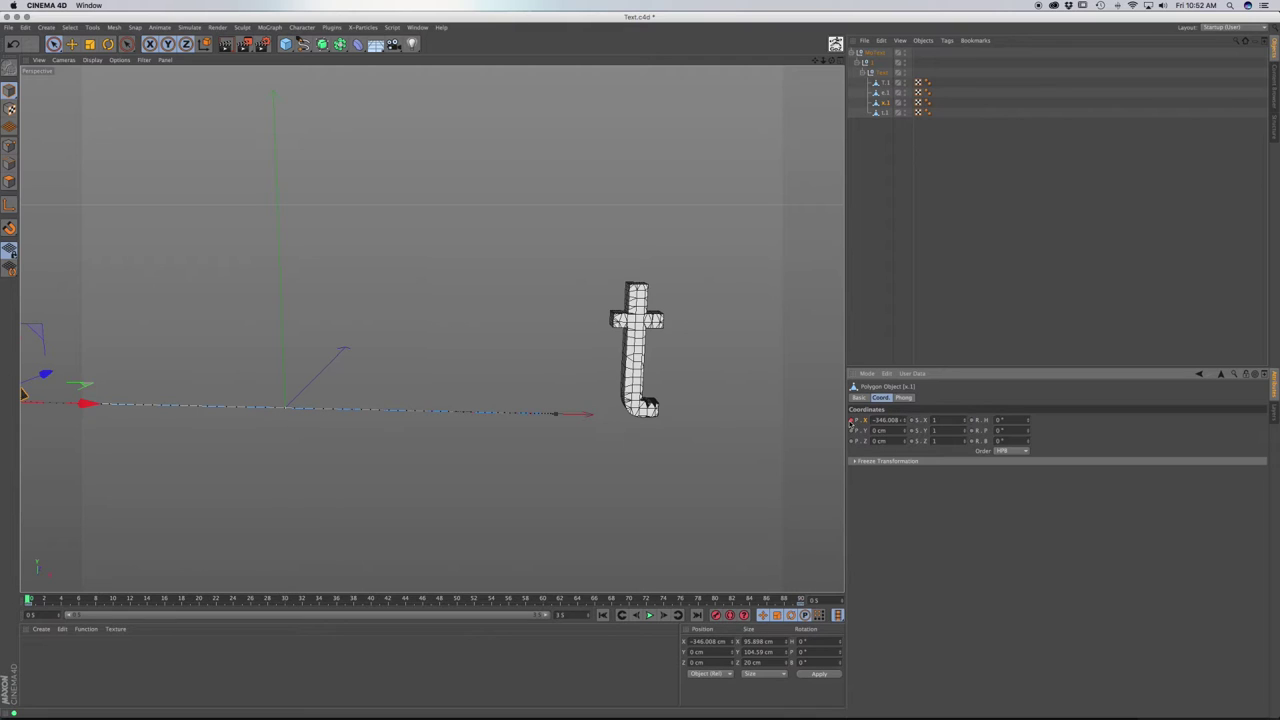
{"action": "left_click", "coordinate": [878, 84]}
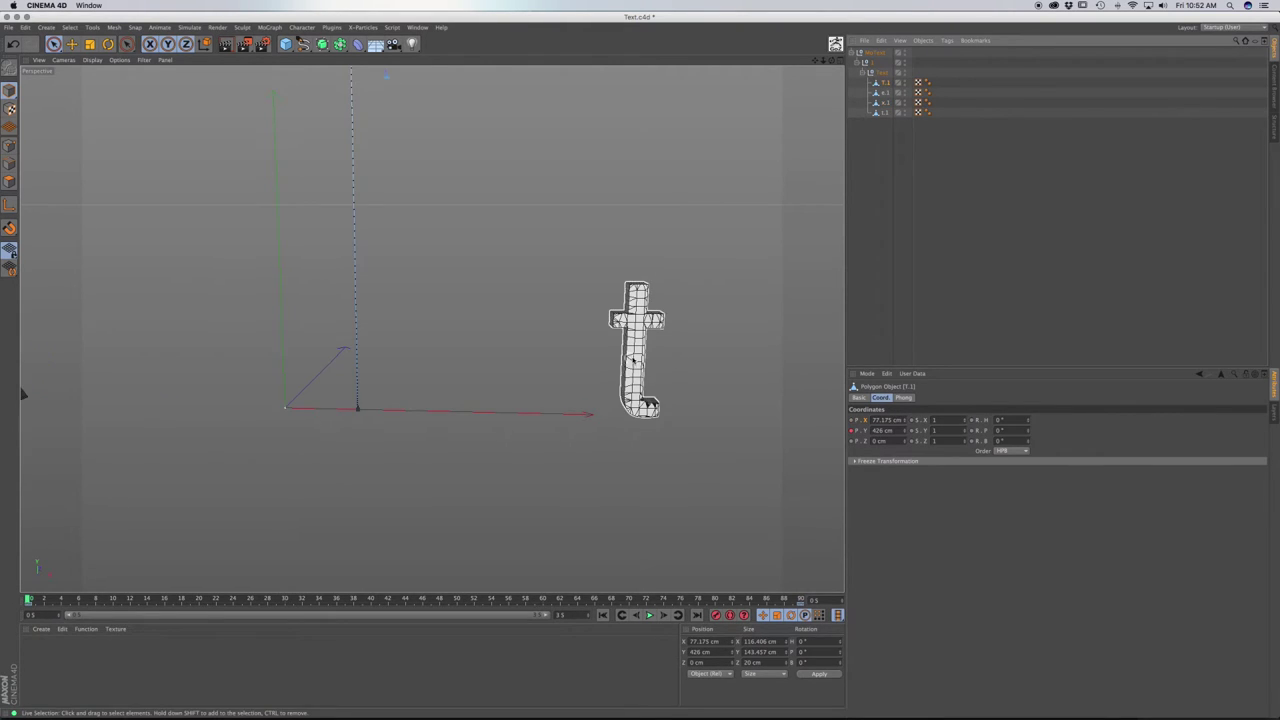
- Start the t letter far right at X 671.432 cm, sliding in to 360.547 cm
{"action": "left_click", "coordinate": [882, 112]}
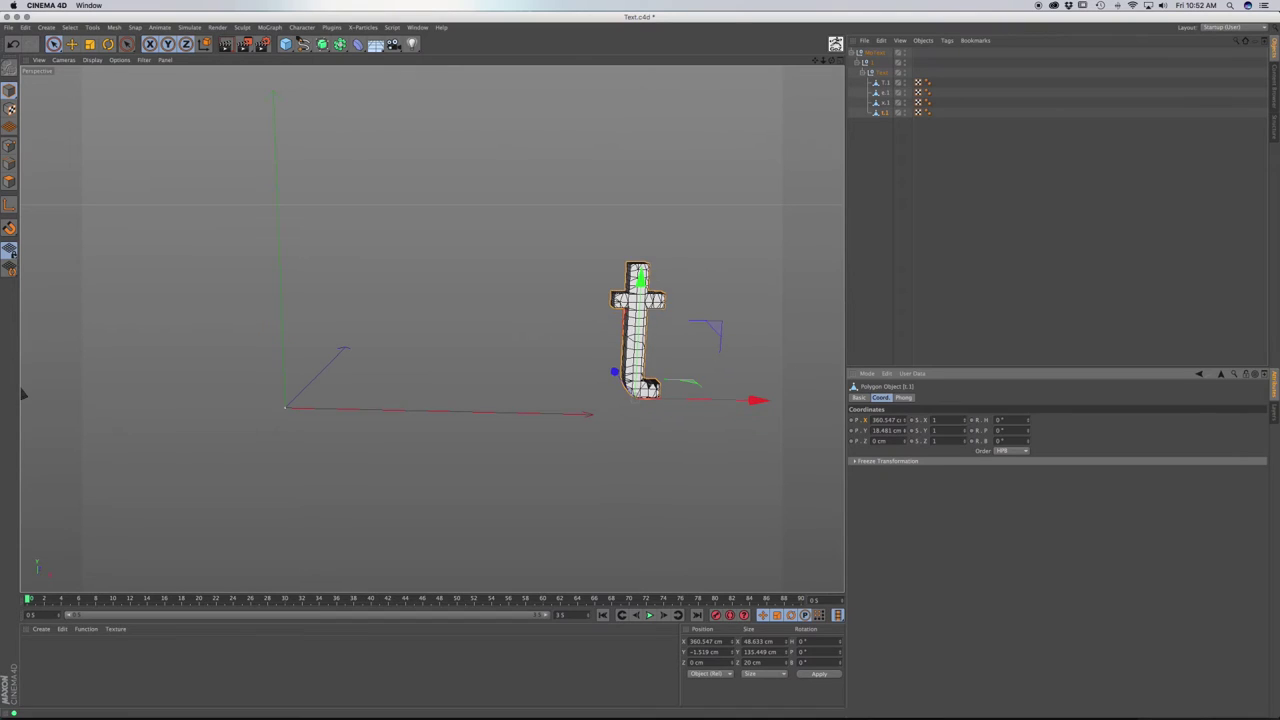
{"action": "mouse_move", "coordinate": [906, 421]}
{"action": "left_mouse_down"}
{"action": "mouse_move", "coordinate": [940, 421]}
{"action": "mouse_move", "coordinate": [874, 421]}
{"action": "left_mouse_up"}
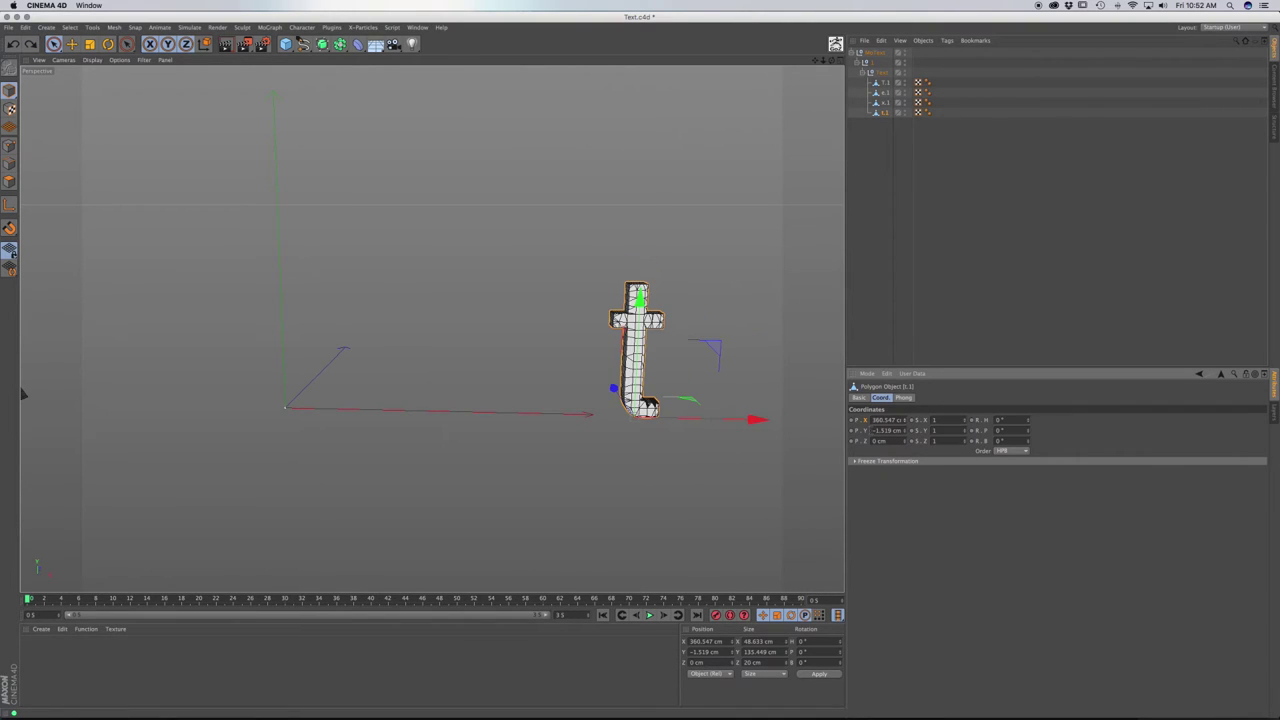
{"action": "left_click", "coordinate": [697, 615]}
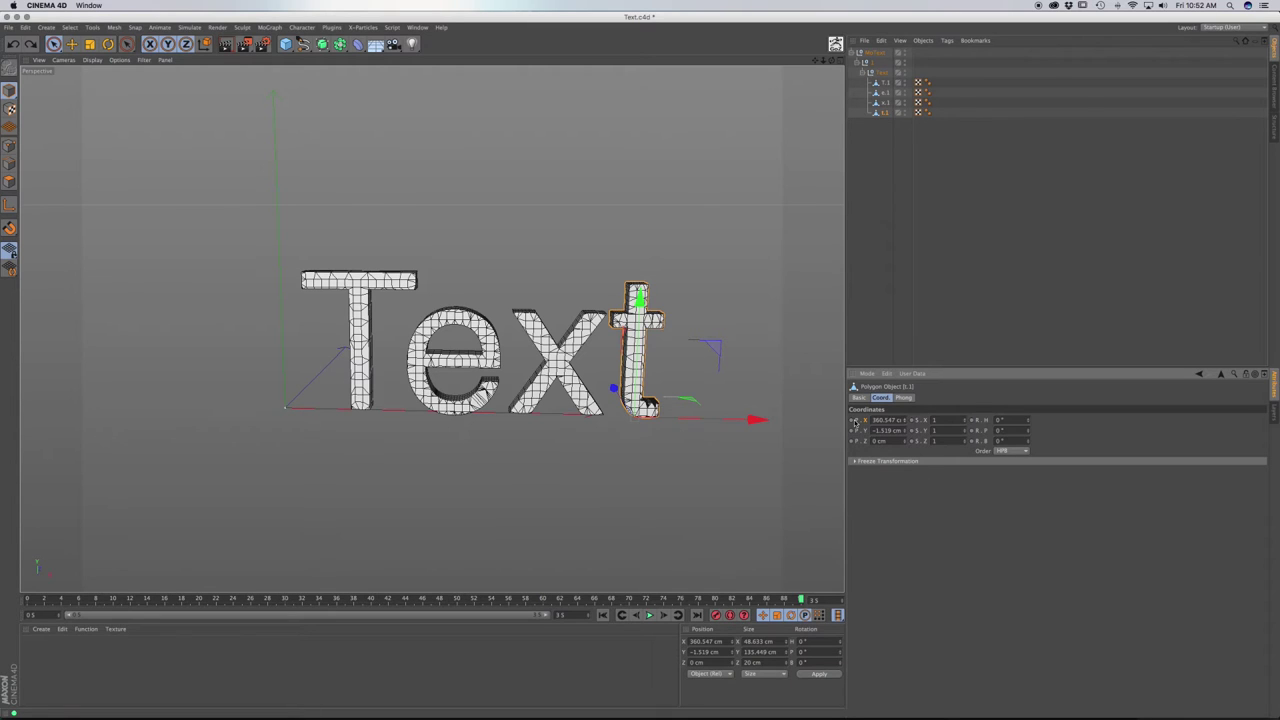
{"action": "left_click", "coordinate": [603, 615]}
{"action": "left_click_drag", "start_coordinate": [906, 421], "coordinate": [1170, 421]}
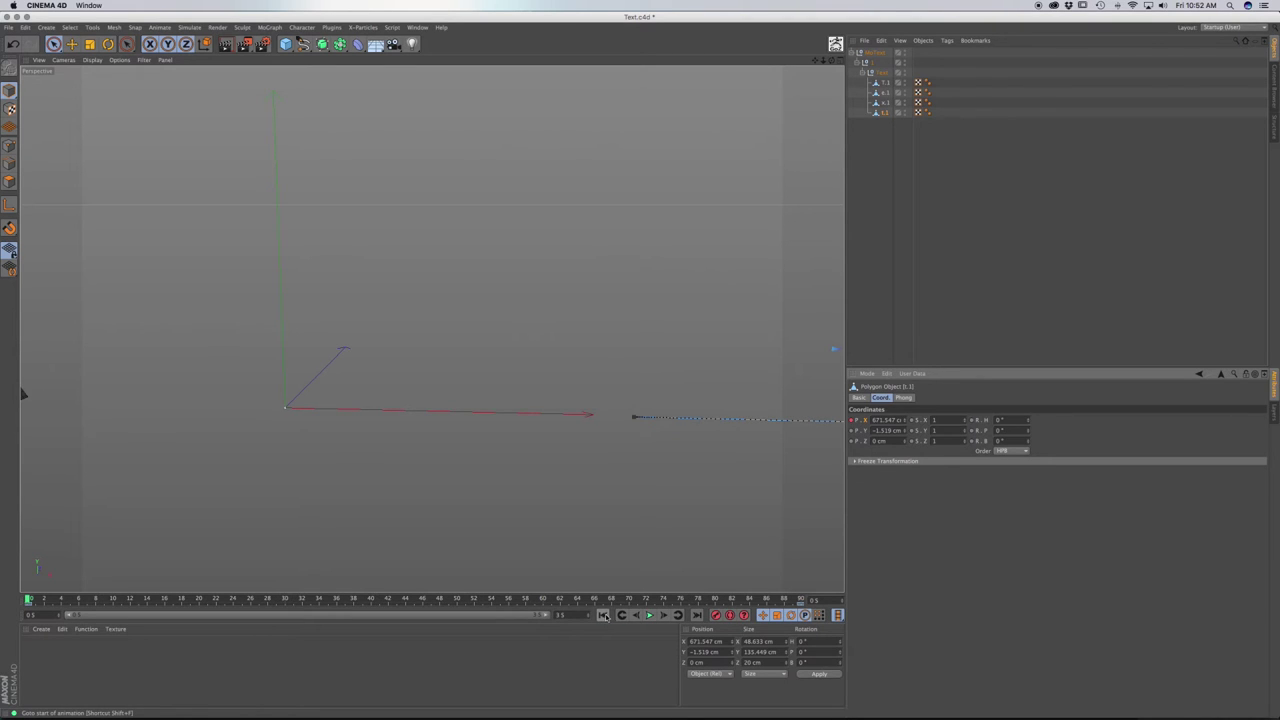
- Play and scrub the animation to watch all four letters assemble into Text
{"action": "left_click", "coordinate": [649, 615]}
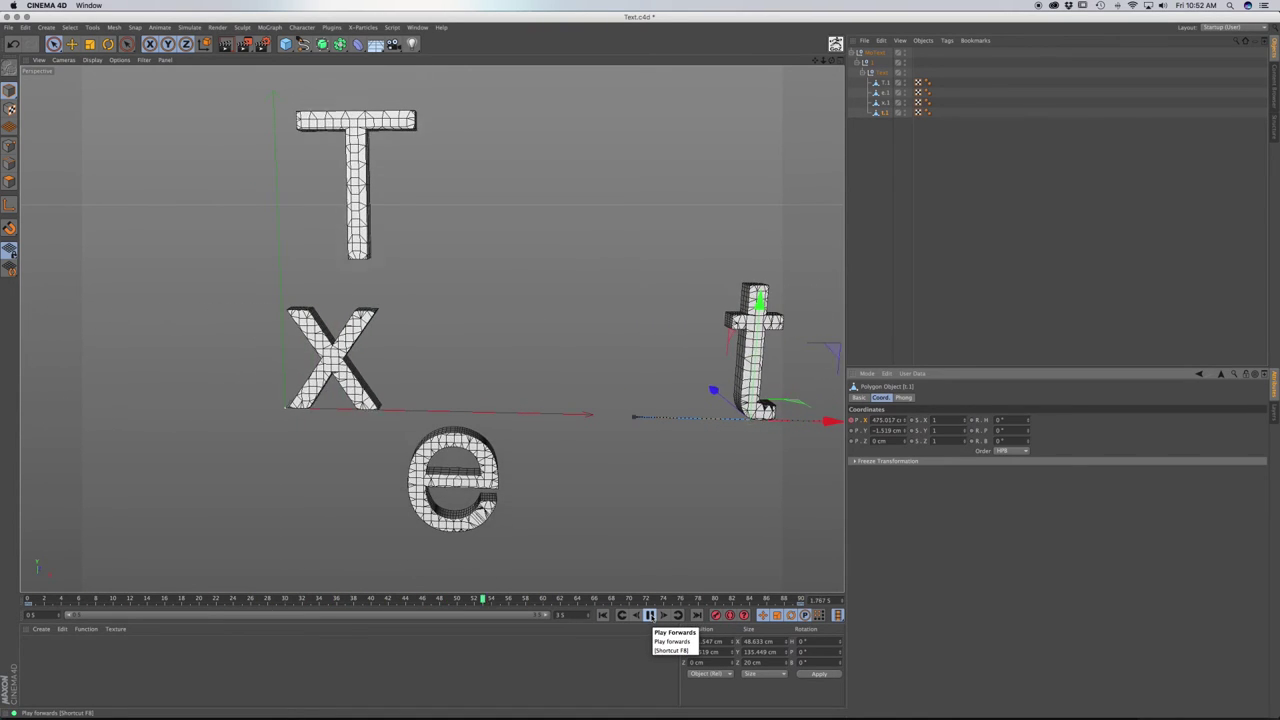
{"action": "left_click", "coordinate": [649, 615]}
{"action": "left_click_drag", "start_coordinate": [545, 599], "coordinate": [801, 600]}
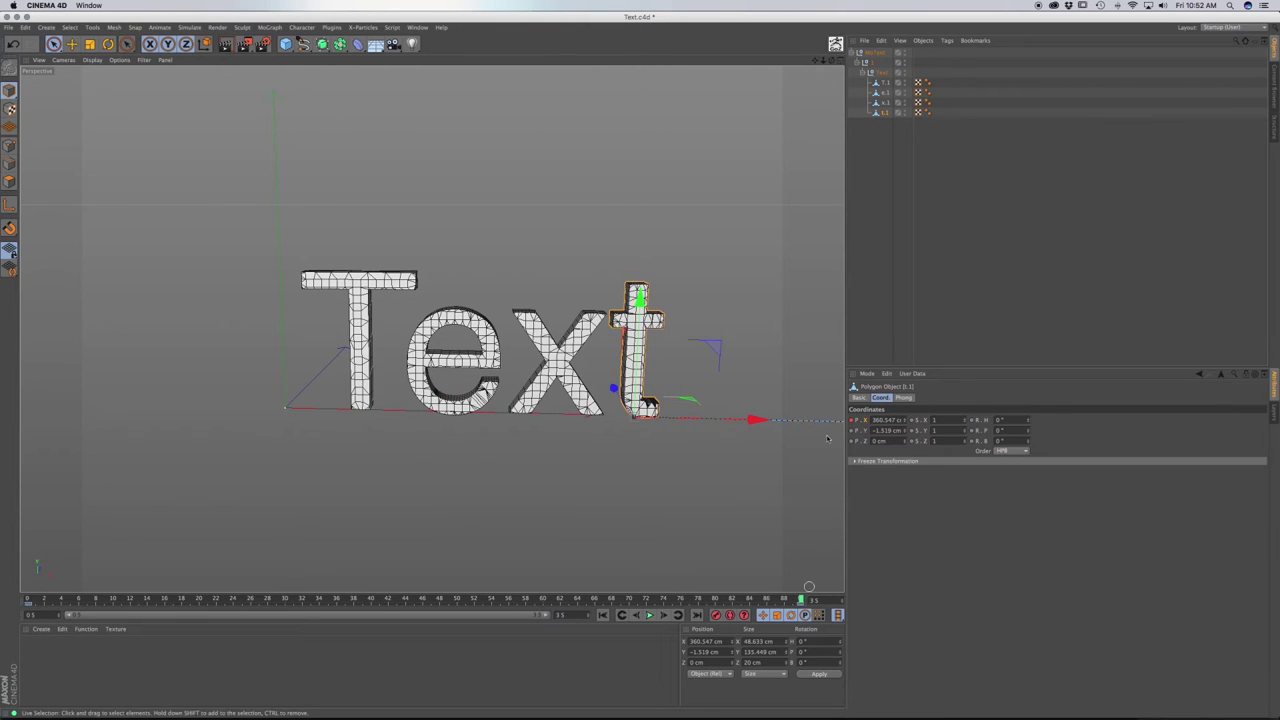
{"action": "left_click", "coordinate": [1236, 27]}
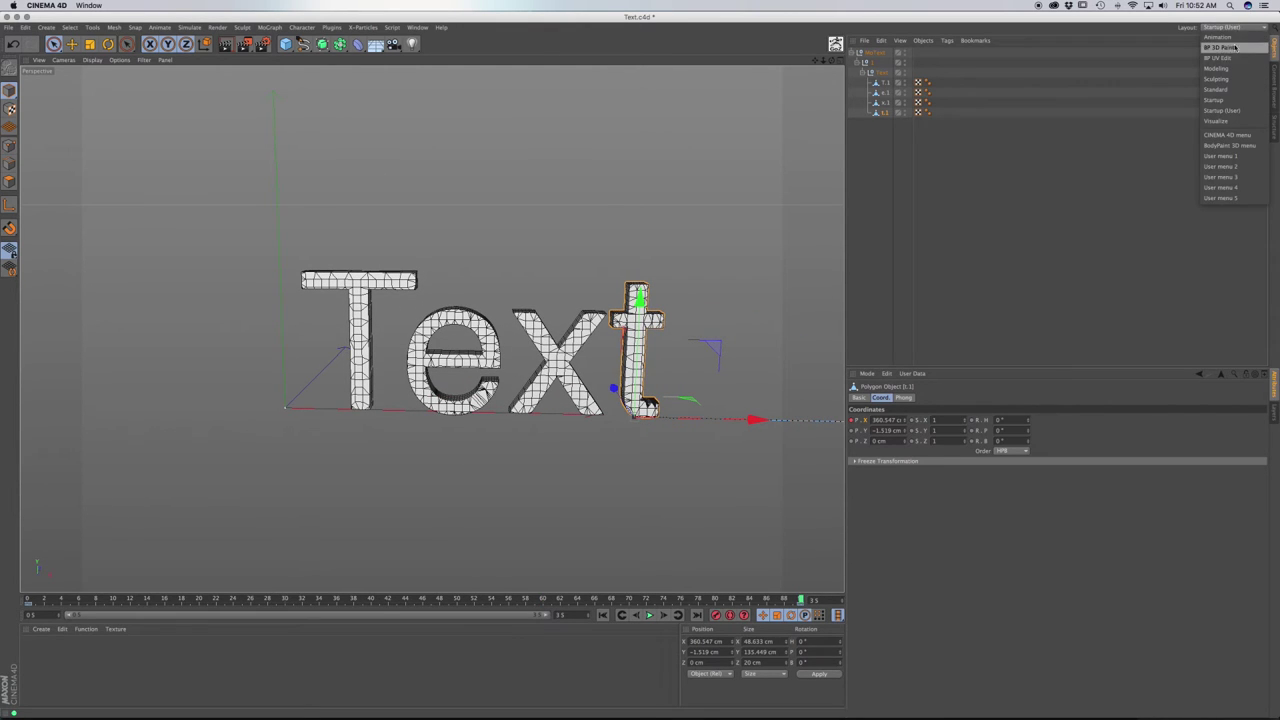
- In the Animation layout, drag all four letters' final keyframes earlier and preview the result
{"action": "left_click", "coordinate": [1230, 38]}
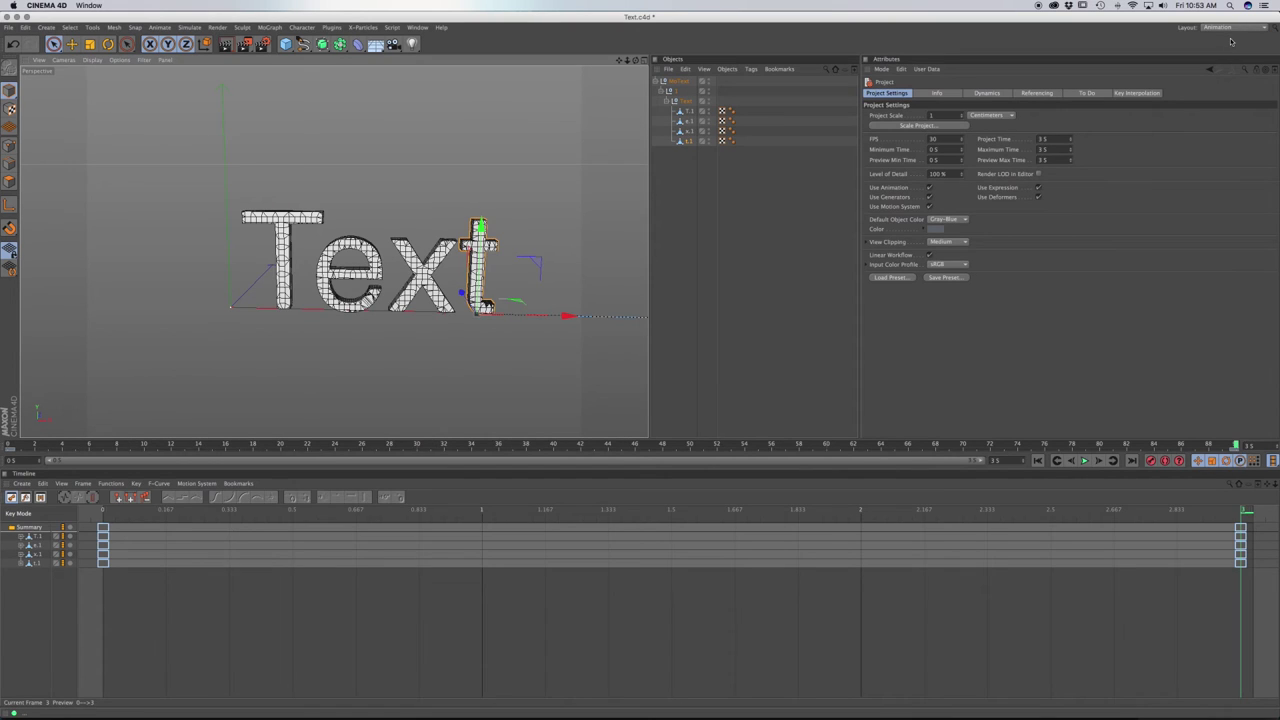
{"action": "left_click", "coordinate": [683, 112], "text": "shift"}
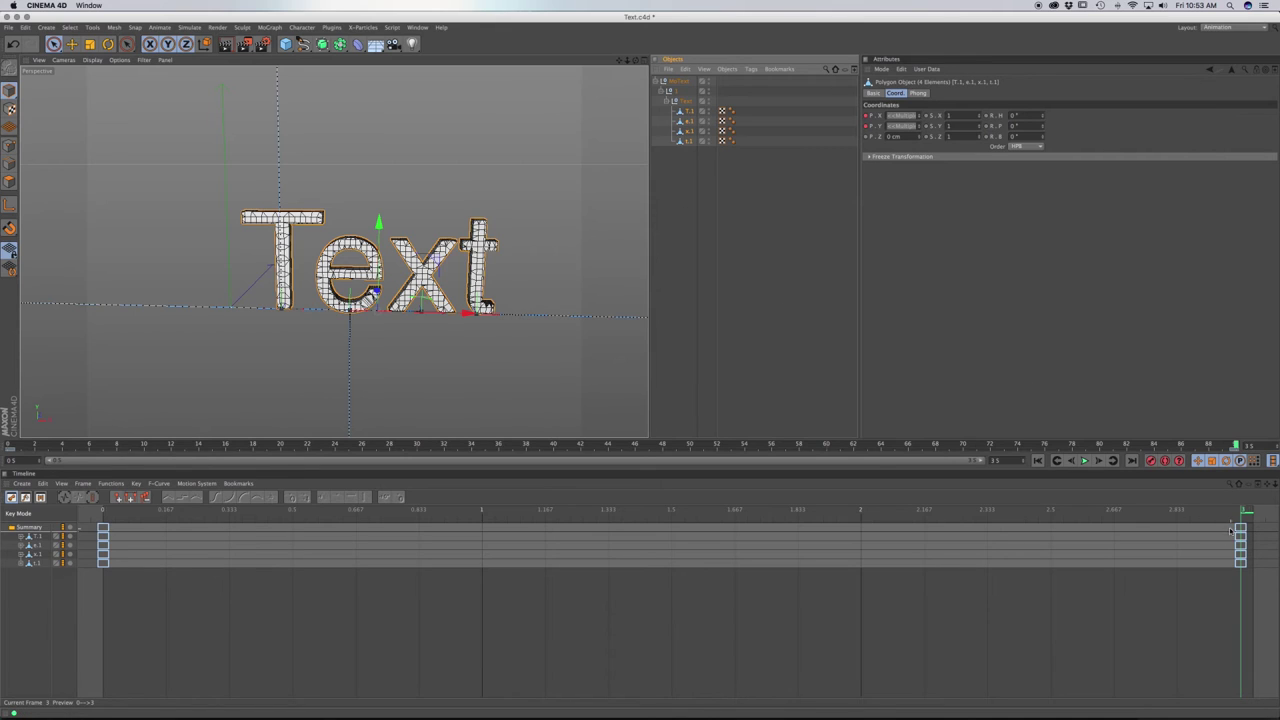
{"action": "left_click_drag", "start_coordinate": [1224, 524], "coordinate": [1246, 577]}
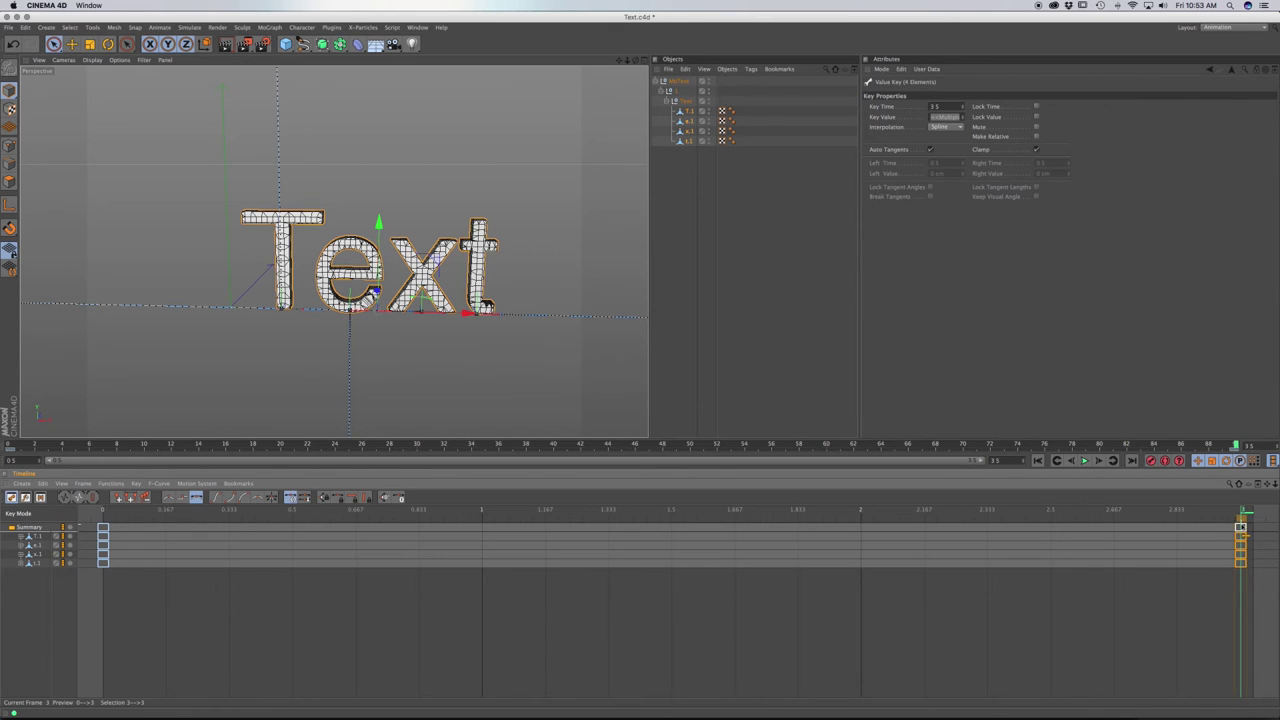
{"action": "mouse_move", "coordinate": [1240, 536]}
{"action": "left_mouse_down"}
{"action": "mouse_move", "coordinate": [785, 537]}
{"action": "mouse_move", "coordinate": [868, 536]}
{"action": "left_mouse_up"}
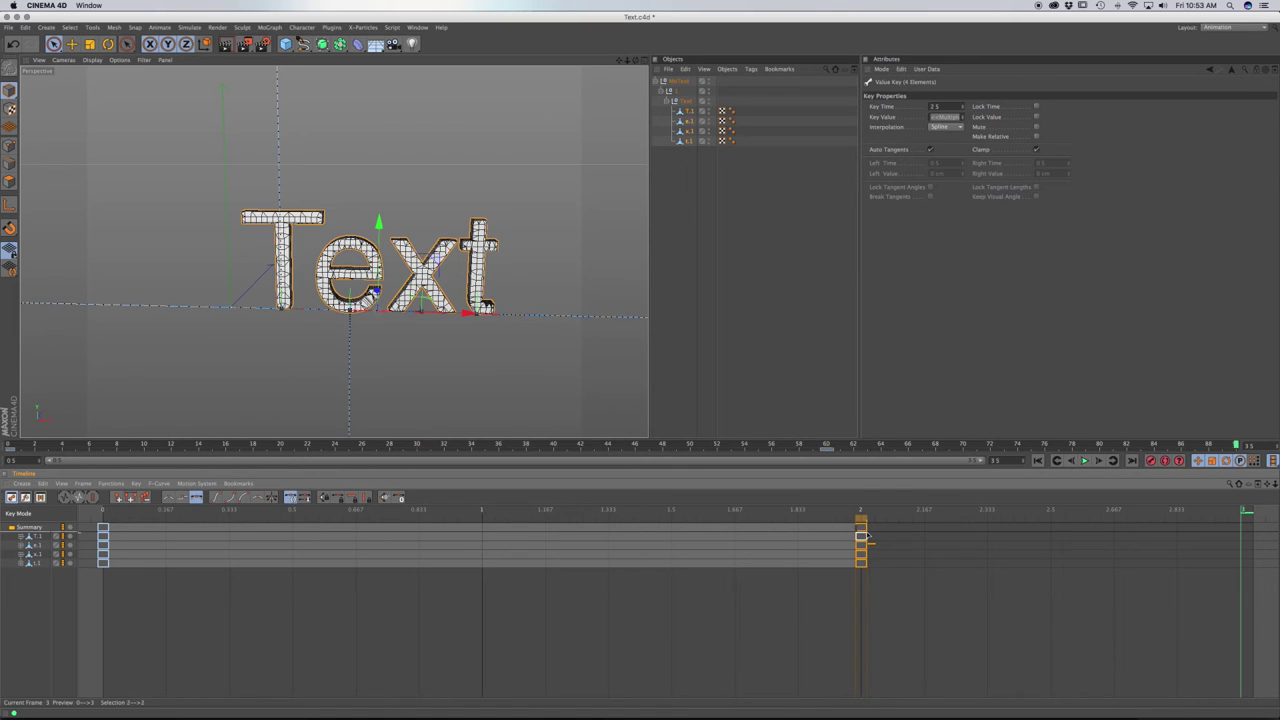
{"action": "left_click", "coordinate": [1037, 461]}
{"action": "left_click", "coordinate": [1083, 461]}
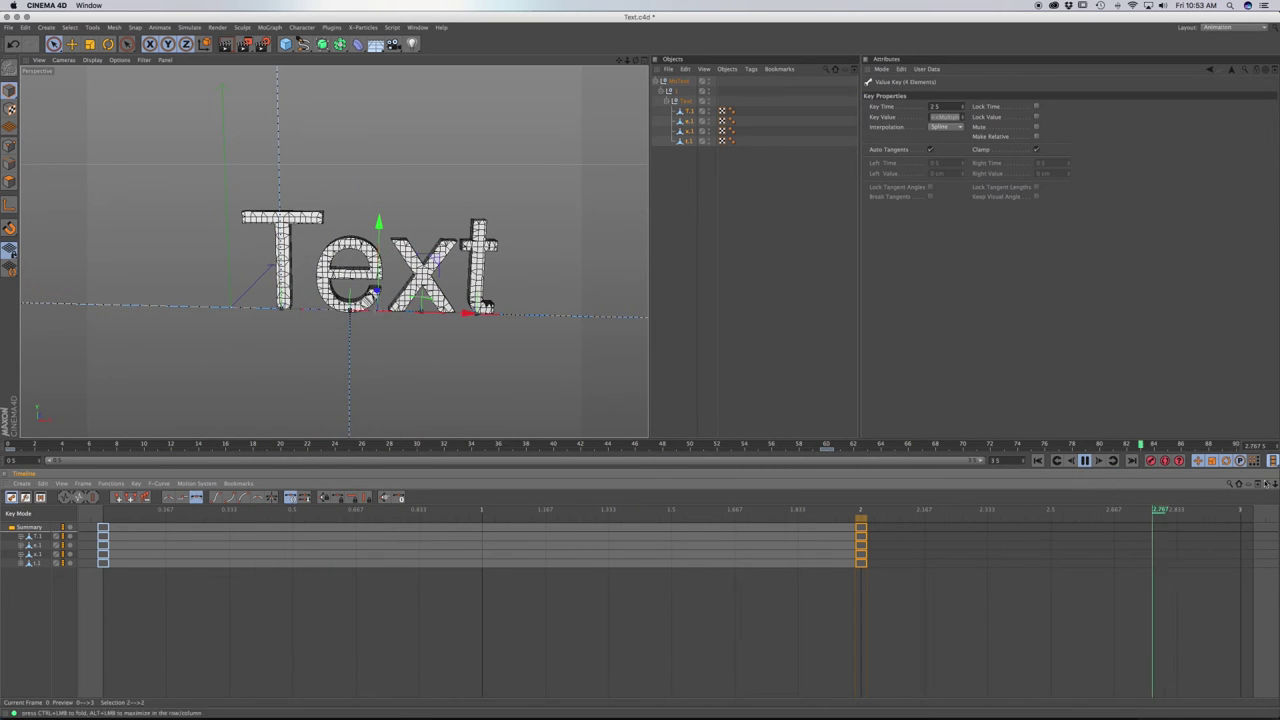
{"action": "left_click", "coordinate": [1084, 461]}
- Move the final keyframes to the 1-second mark and replay to check the timing
{"action": "left_click", "coordinate": [1040, 462]}
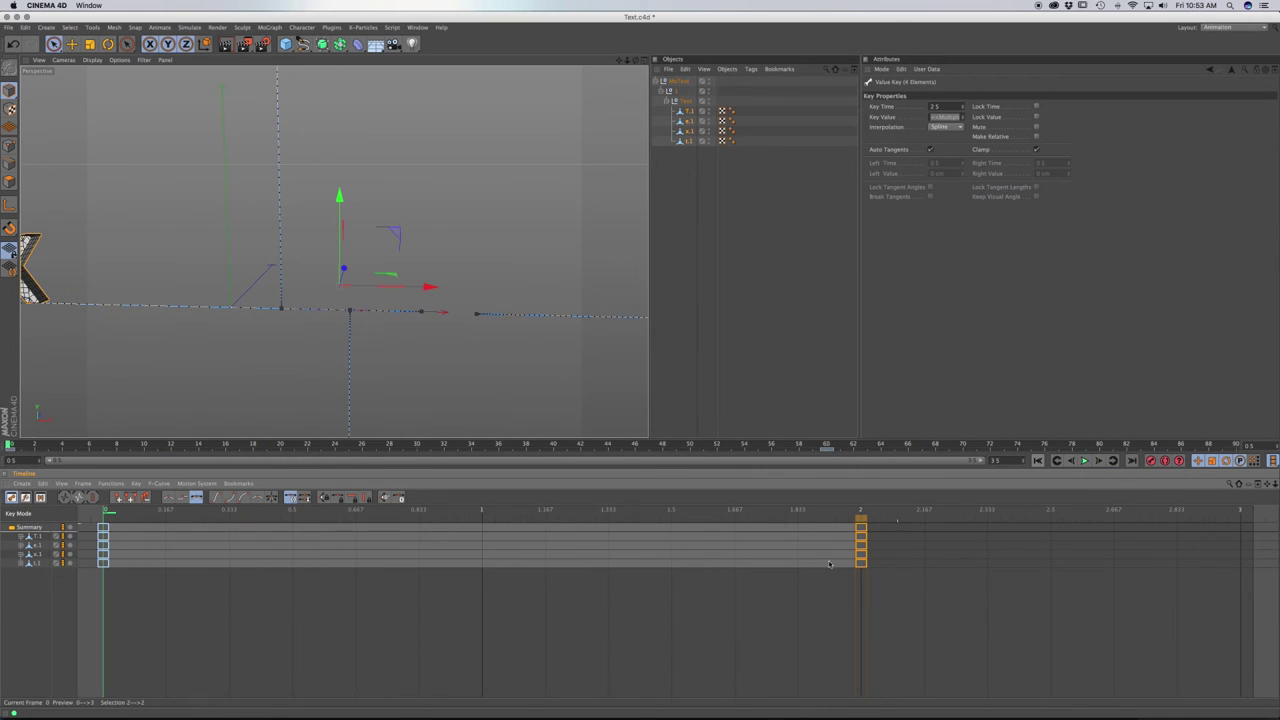
{"action": "left_click_drag", "start_coordinate": [860, 565], "coordinate": [479, 579]}
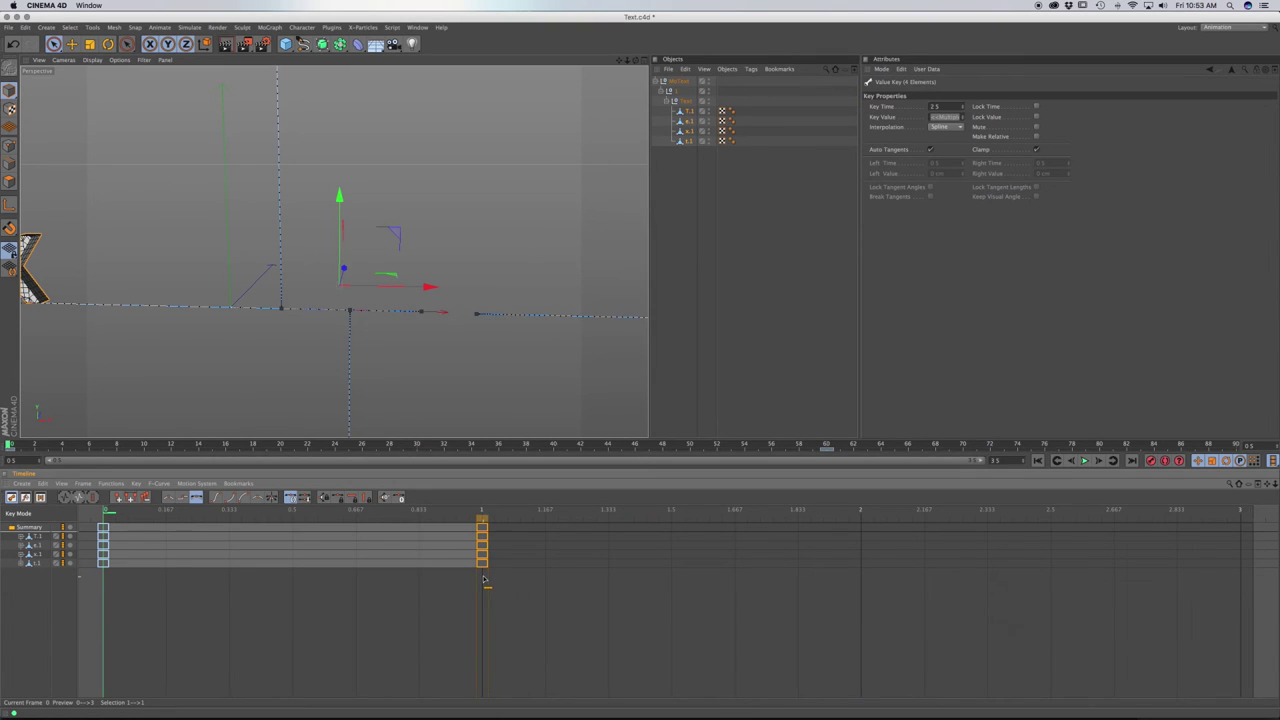
{"action": "left_click", "coordinate": [1085, 461]}
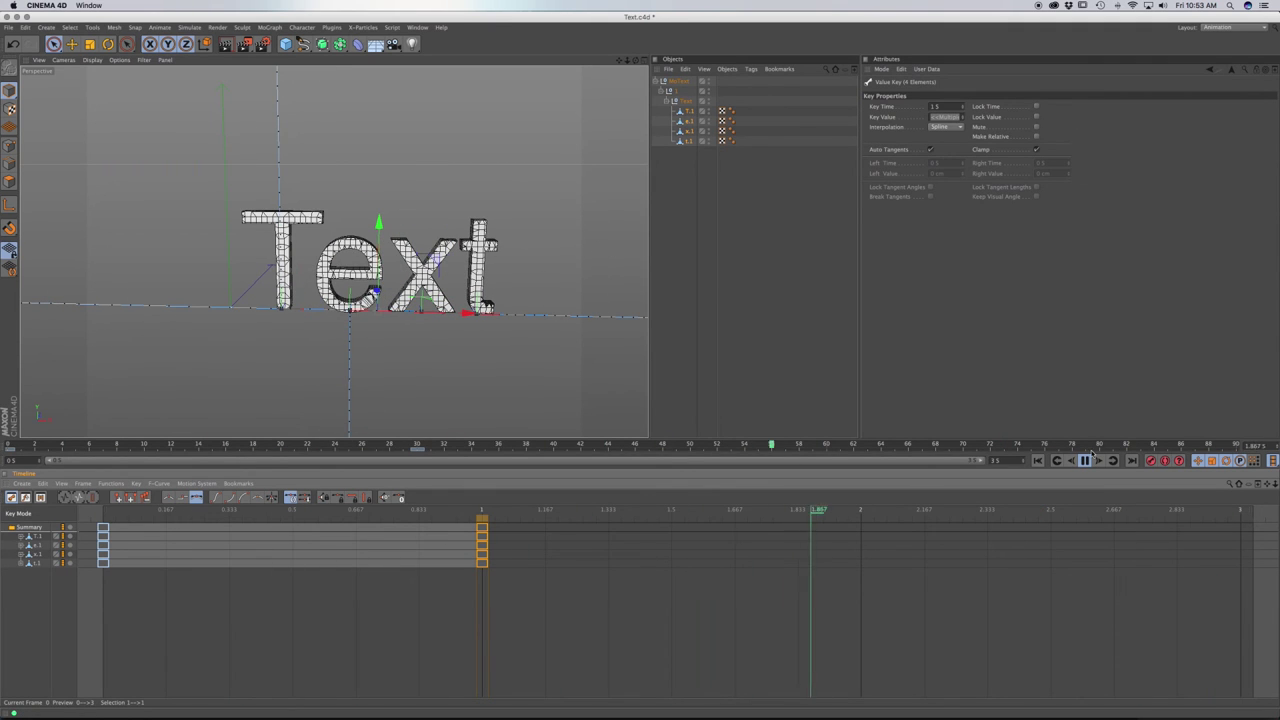
{"action": "left_click", "coordinate": [1086, 461]}
{"action": "left_click", "coordinate": [1230, 27]}
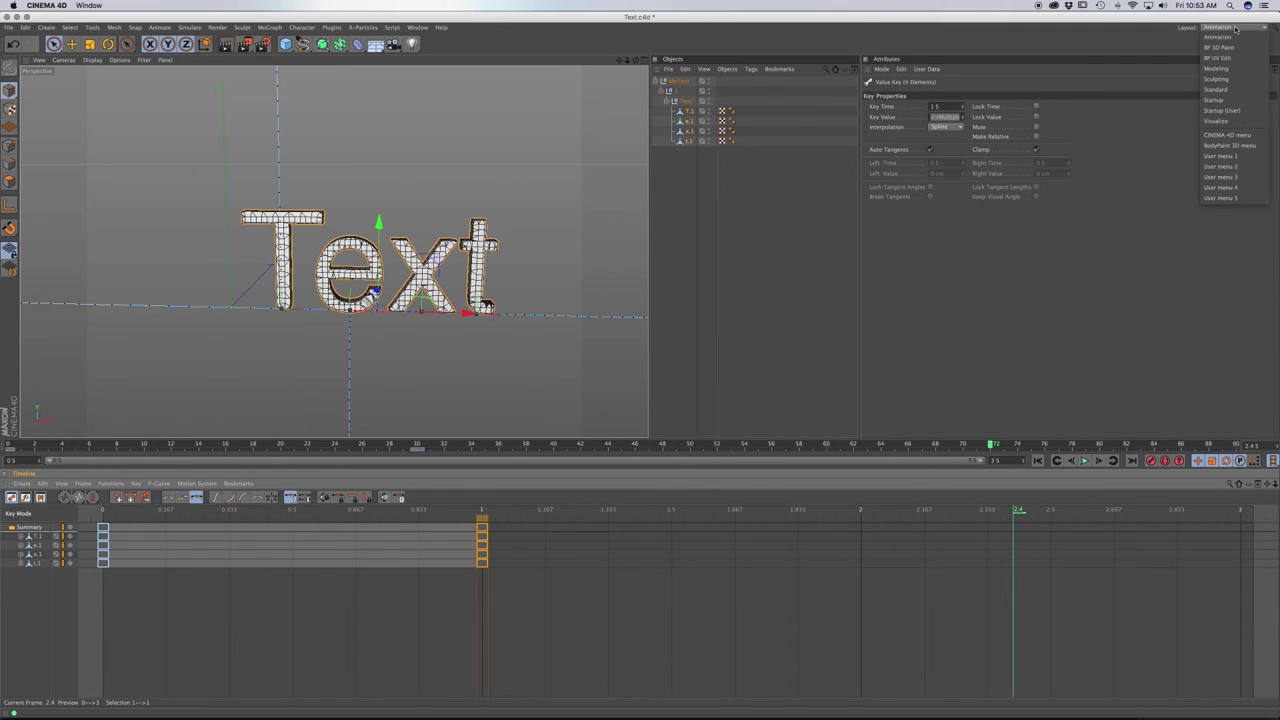
- Return to the Startup layout and play the retimed animation from frame 0
{"action": "left_click", "coordinate": [1212, 100]}
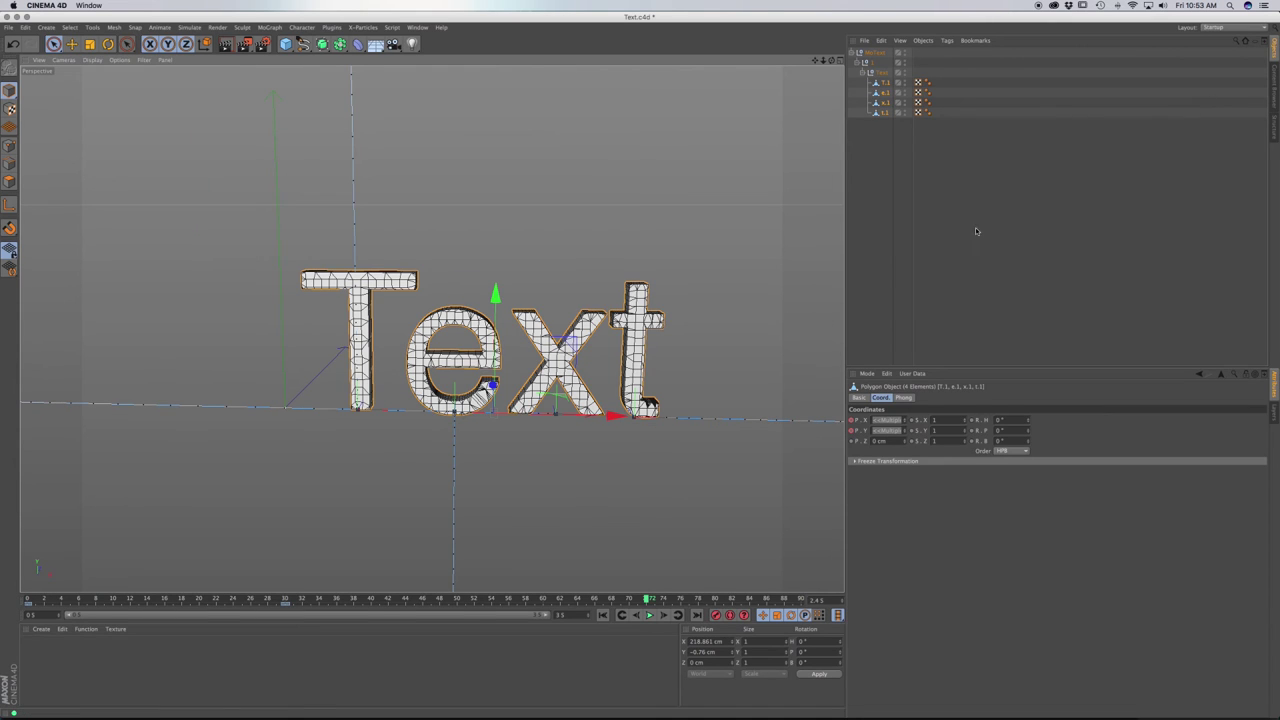
{"action": "left_click", "coordinate": [602, 615]}
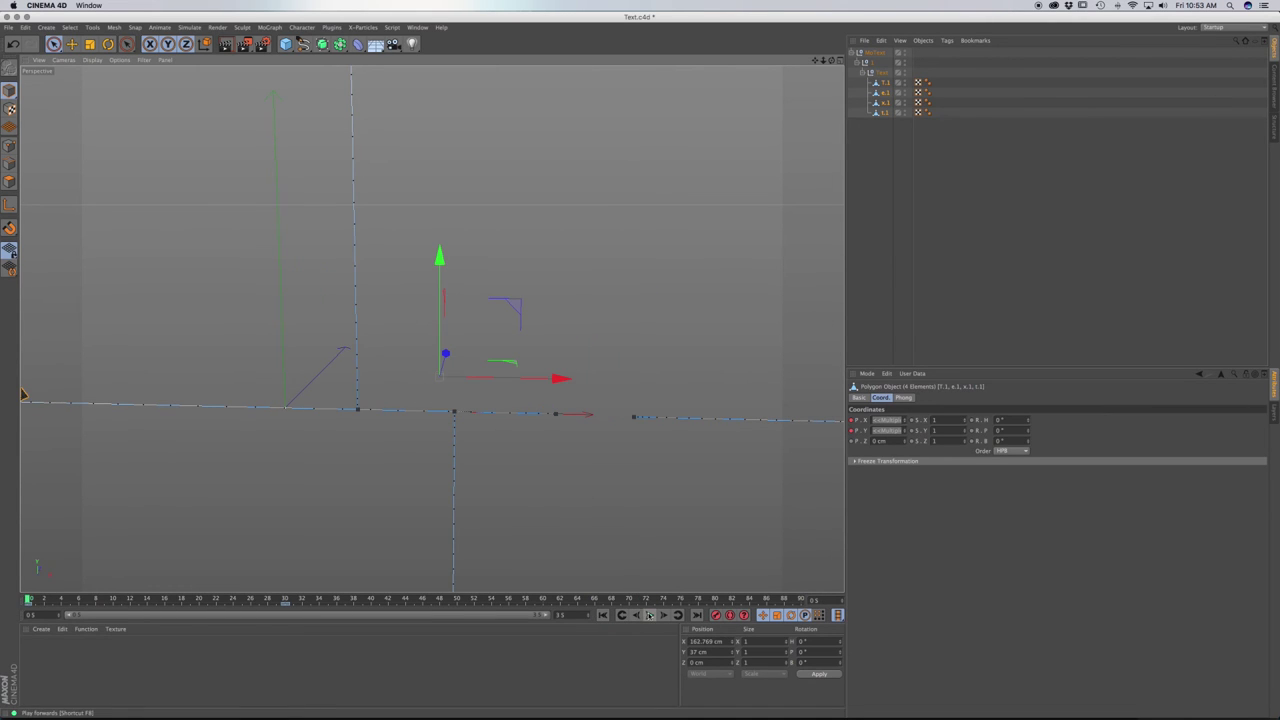
{"action": "left_click", "coordinate": [649, 615]}
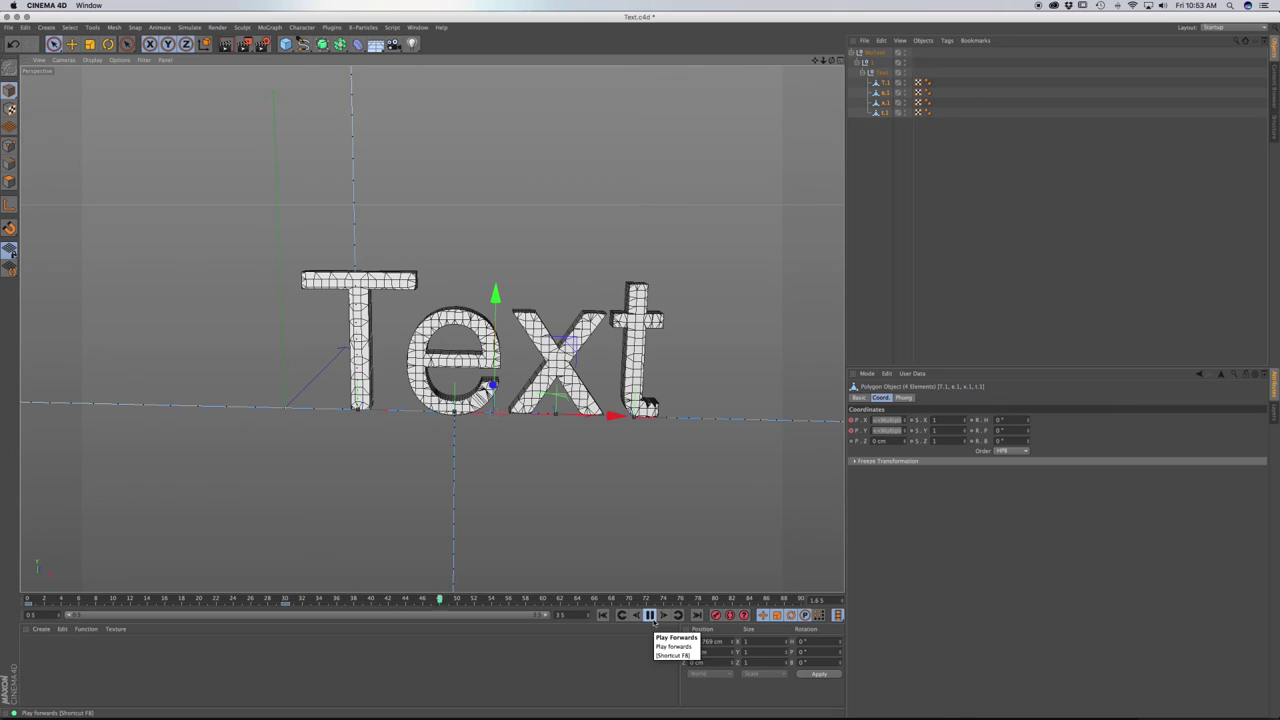
{"action": "left_click", "coordinate": [649, 615]}
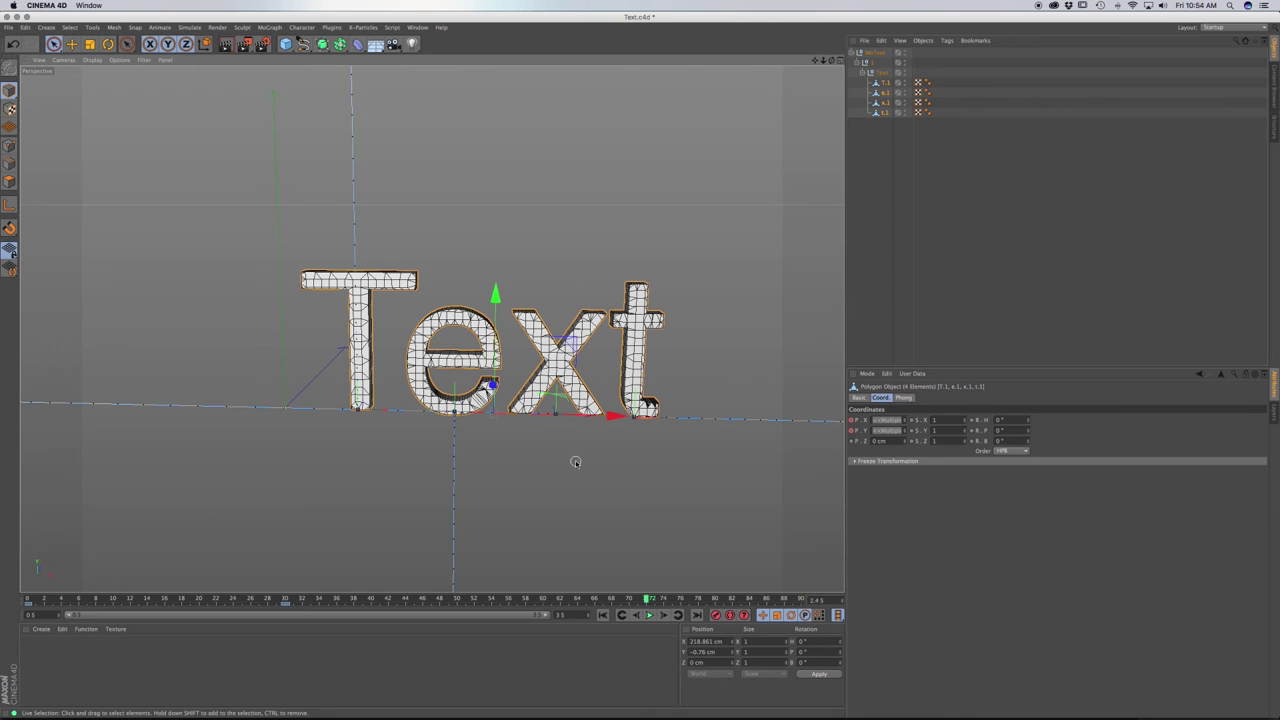